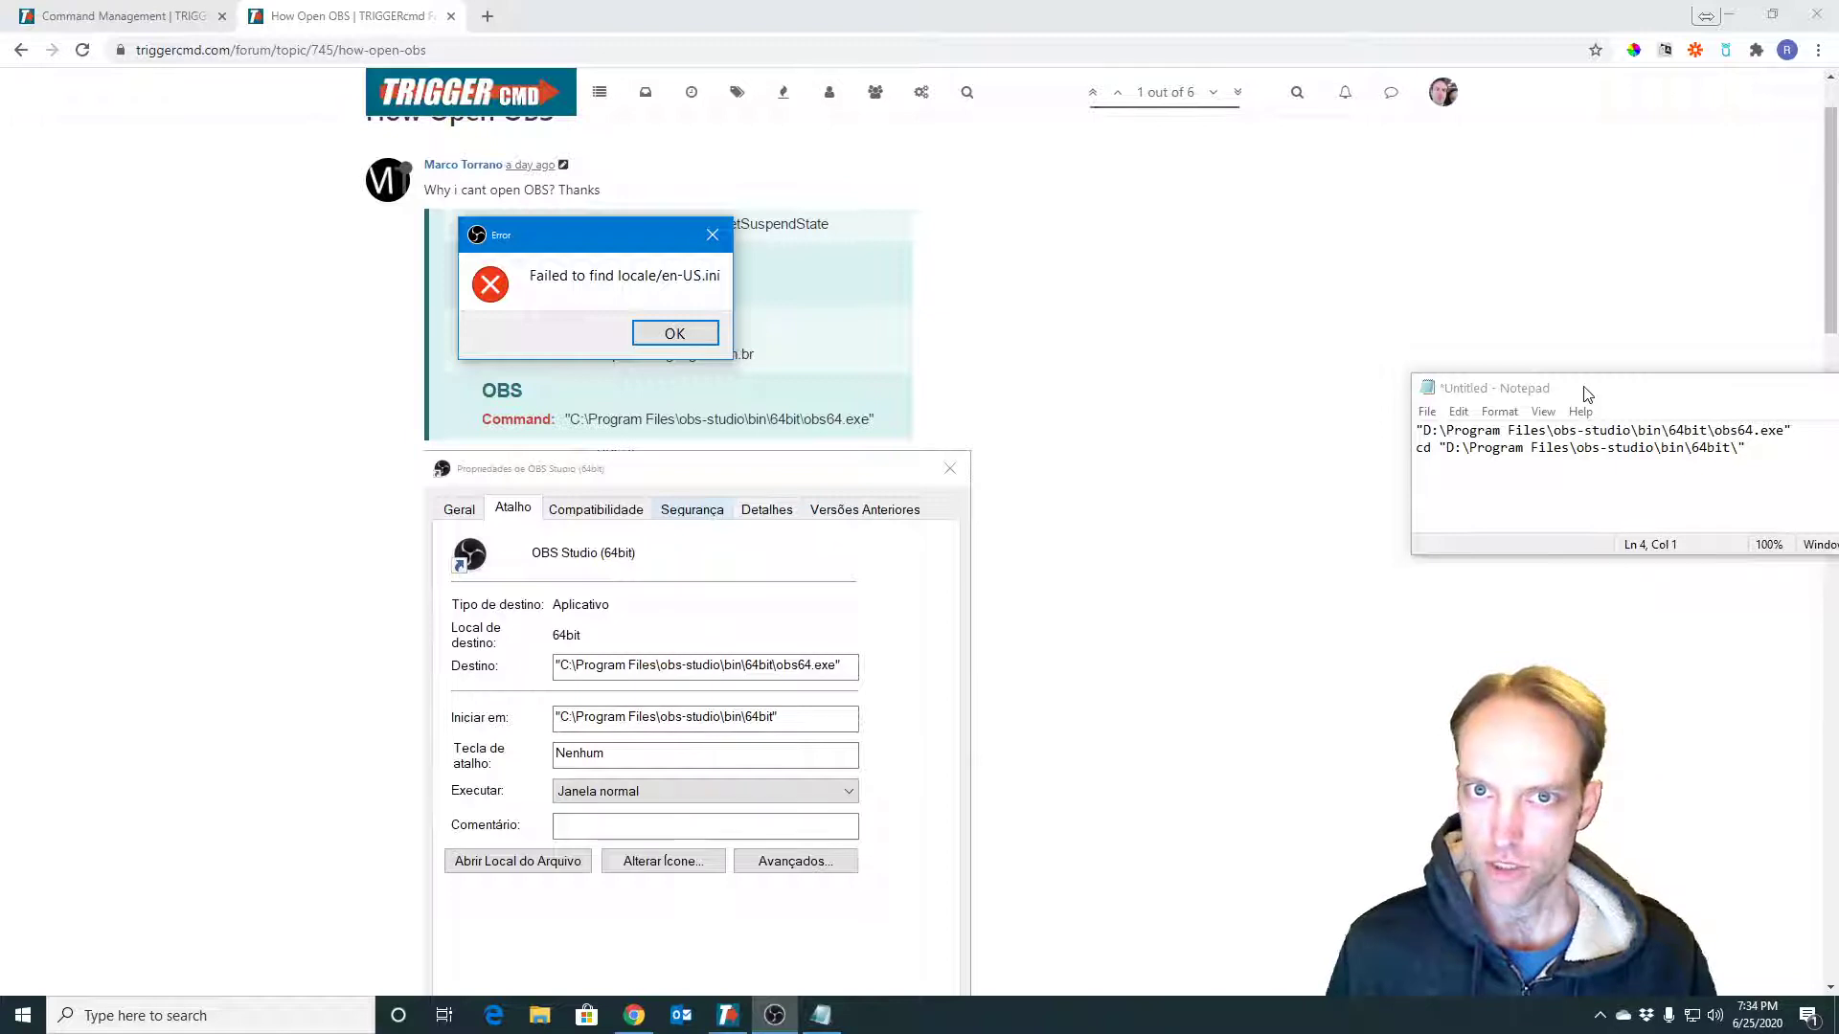
Step: Copy the quoted obs64.exe path from the first line of the Notepad notes and start a Windows search
drag(1585, 387, 1582, 397)
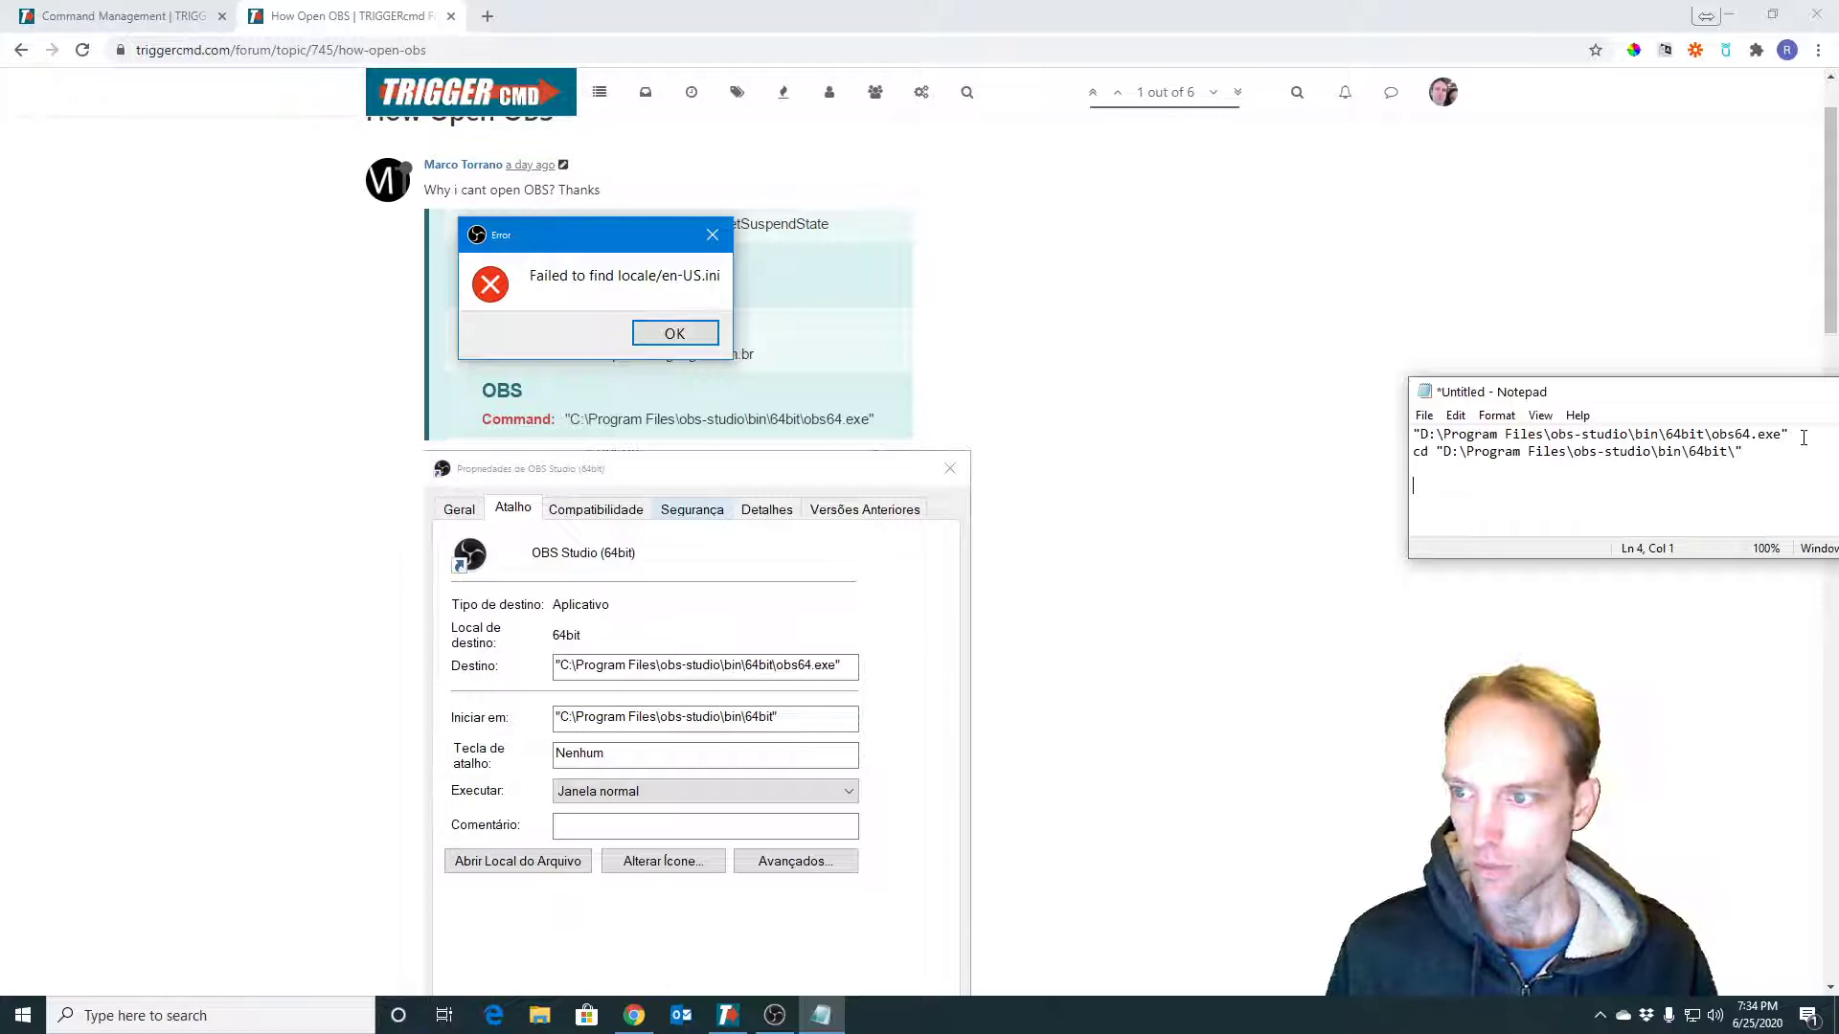
drag(1789, 432, 1396, 433)
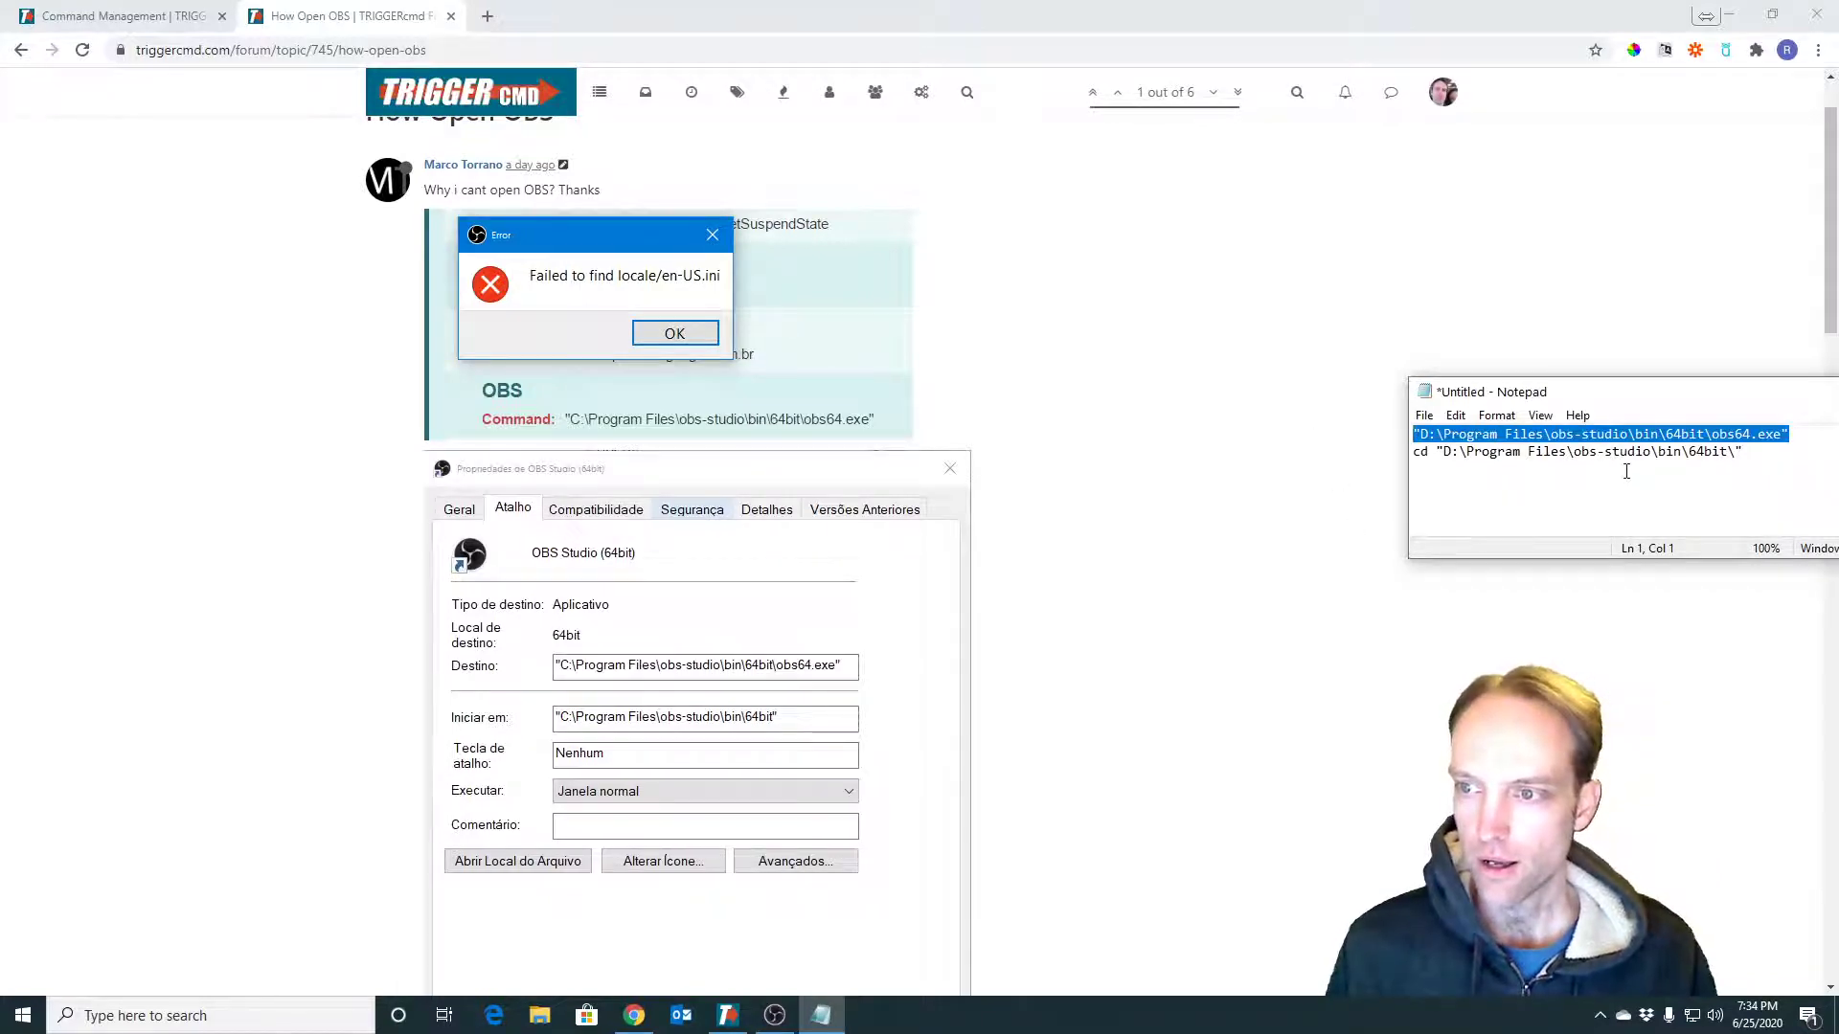
drag(1783, 435, 1407, 435)
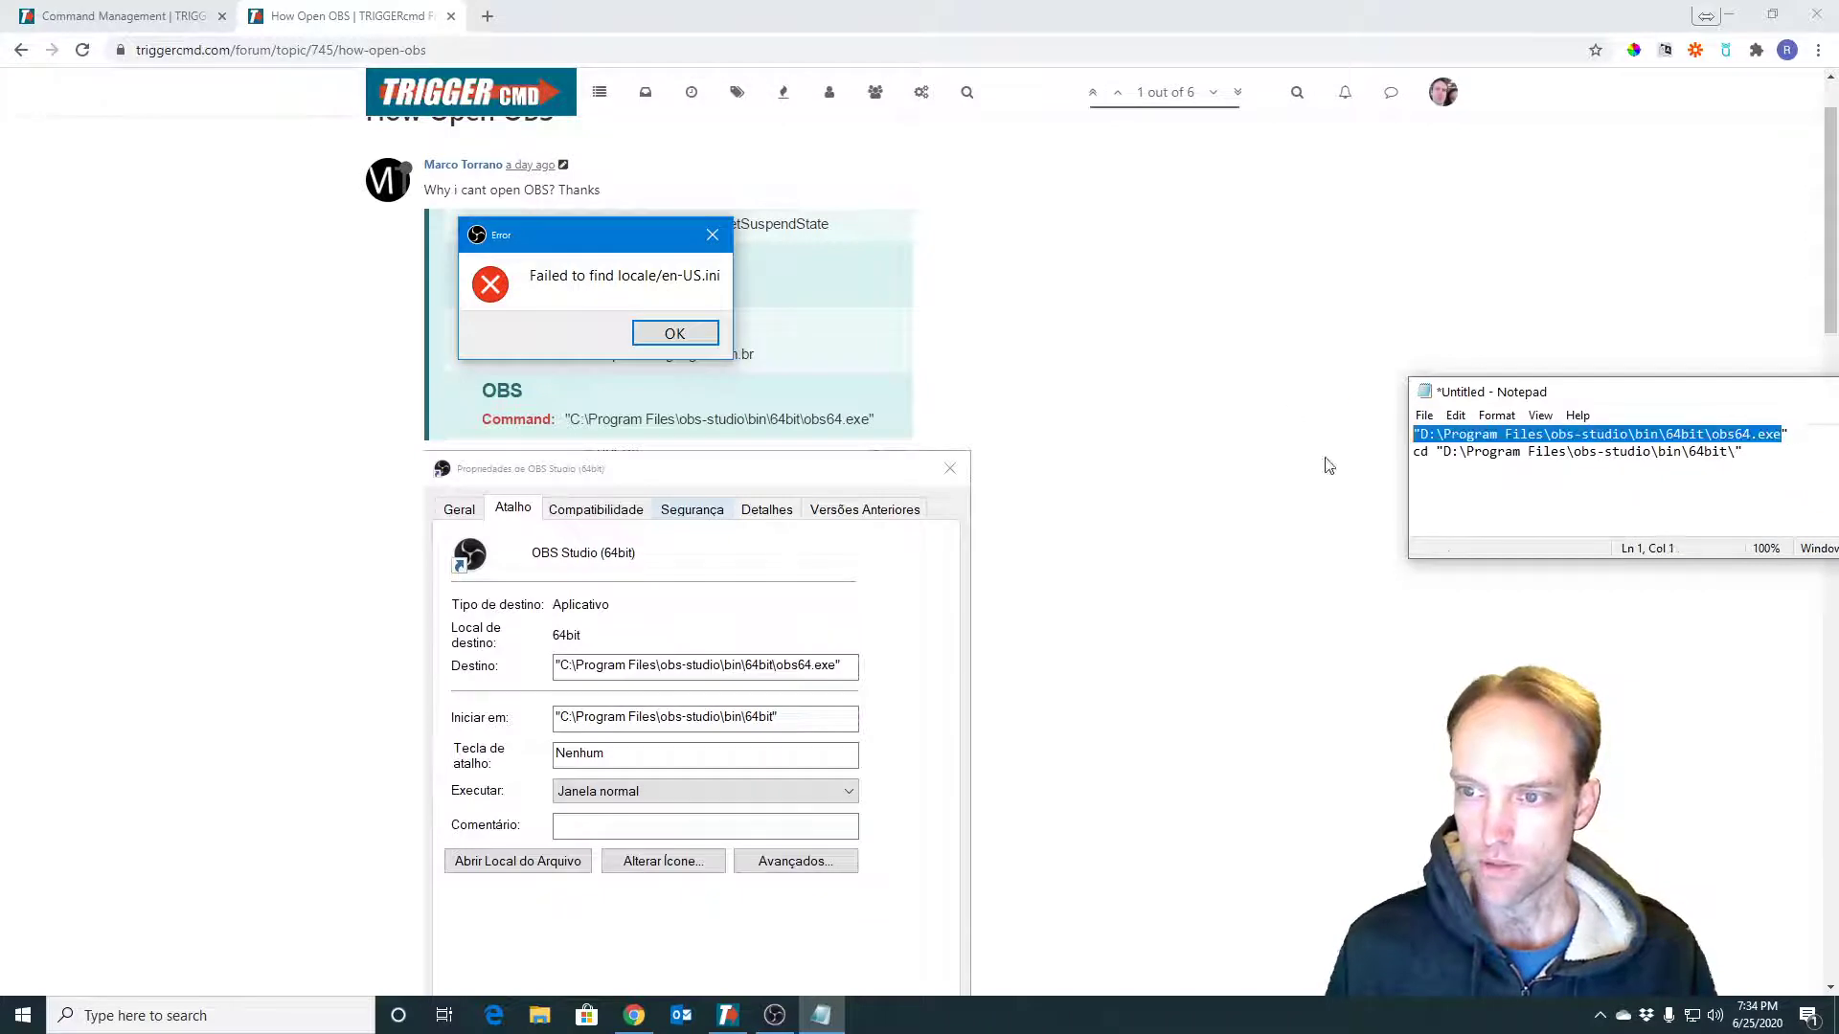
right_click(1589, 437)
click(1629, 496)
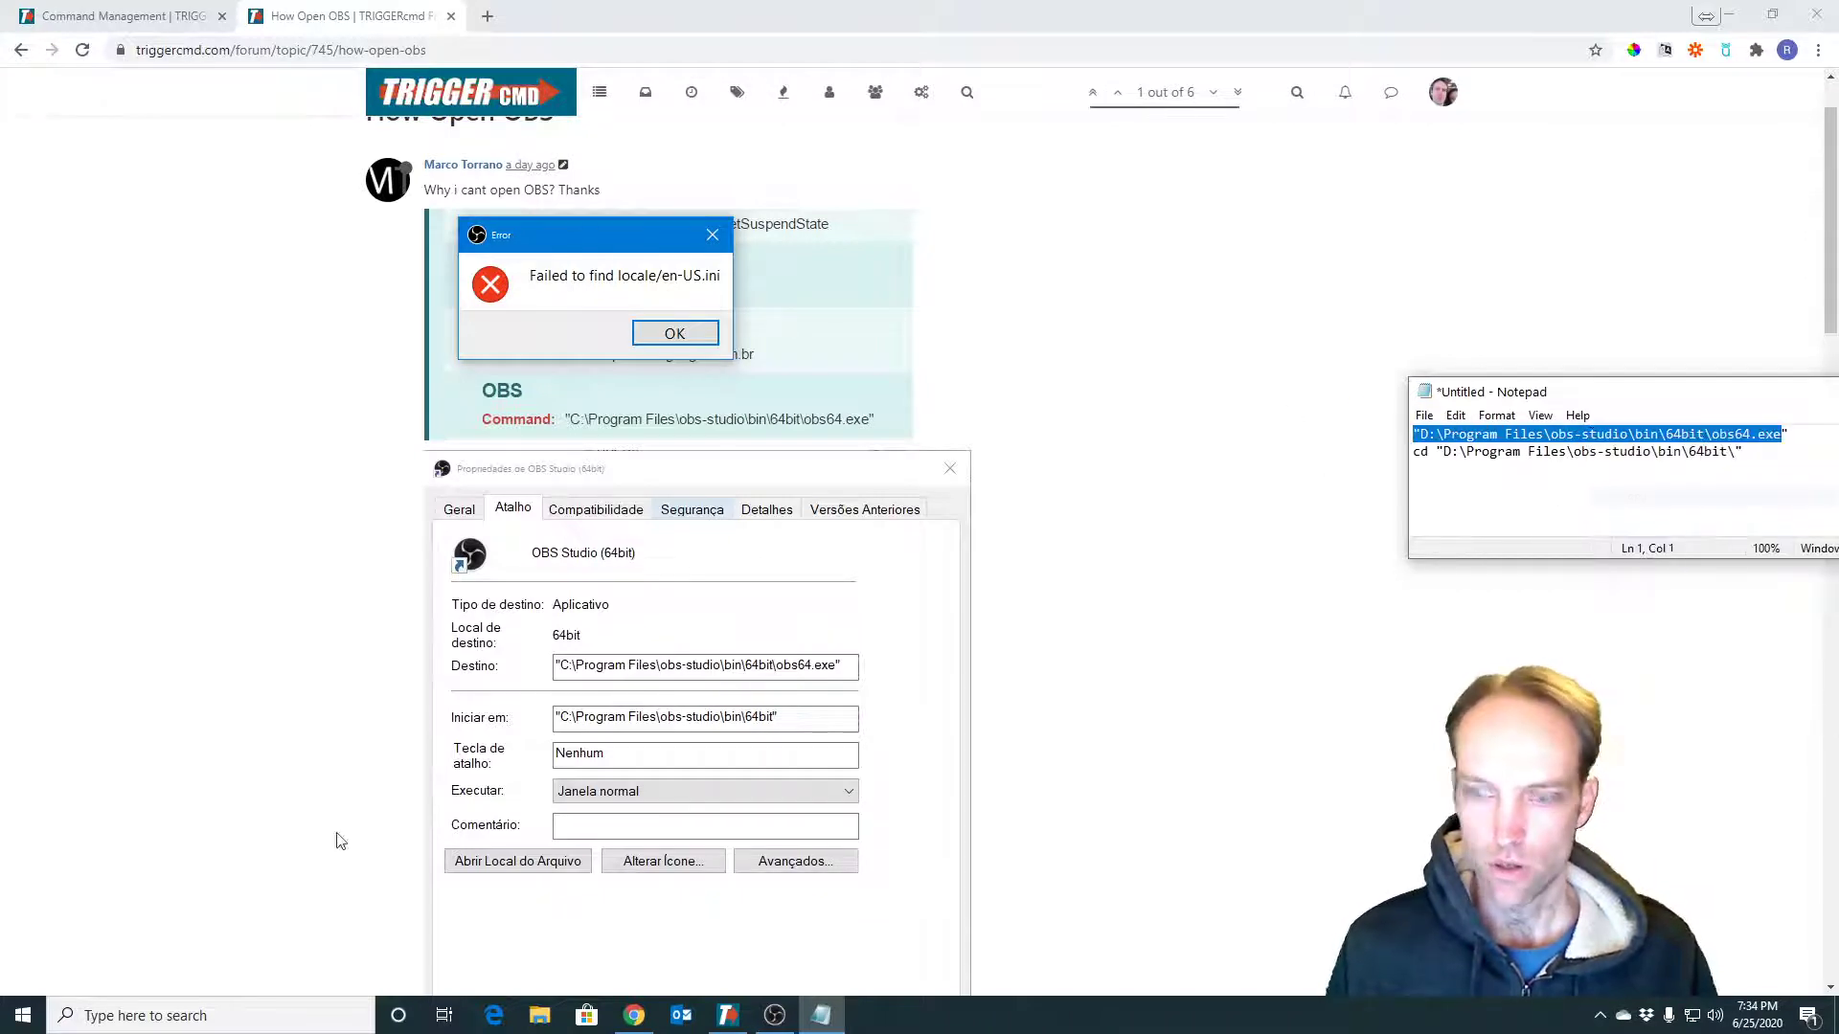
click(290, 1017)
Step: Open Command Prompt with cmd and run the pasted obs64.exe path
text(cmd)
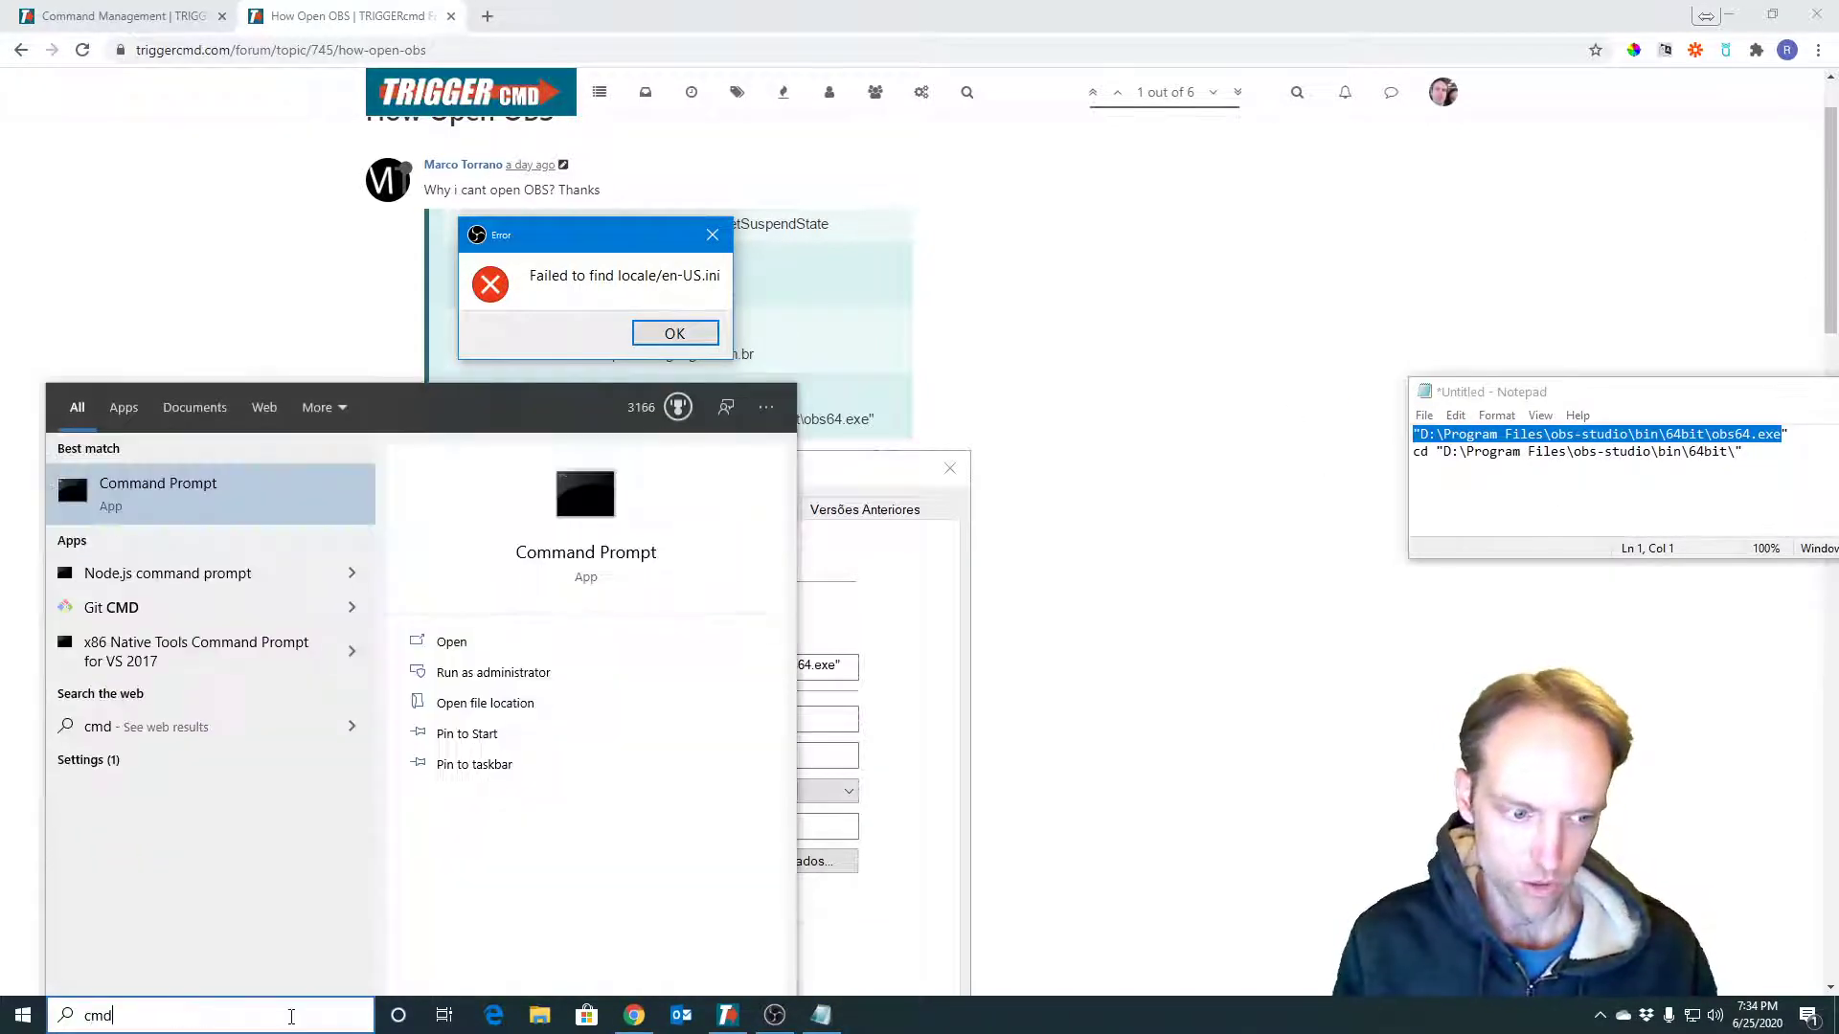
key(Return)
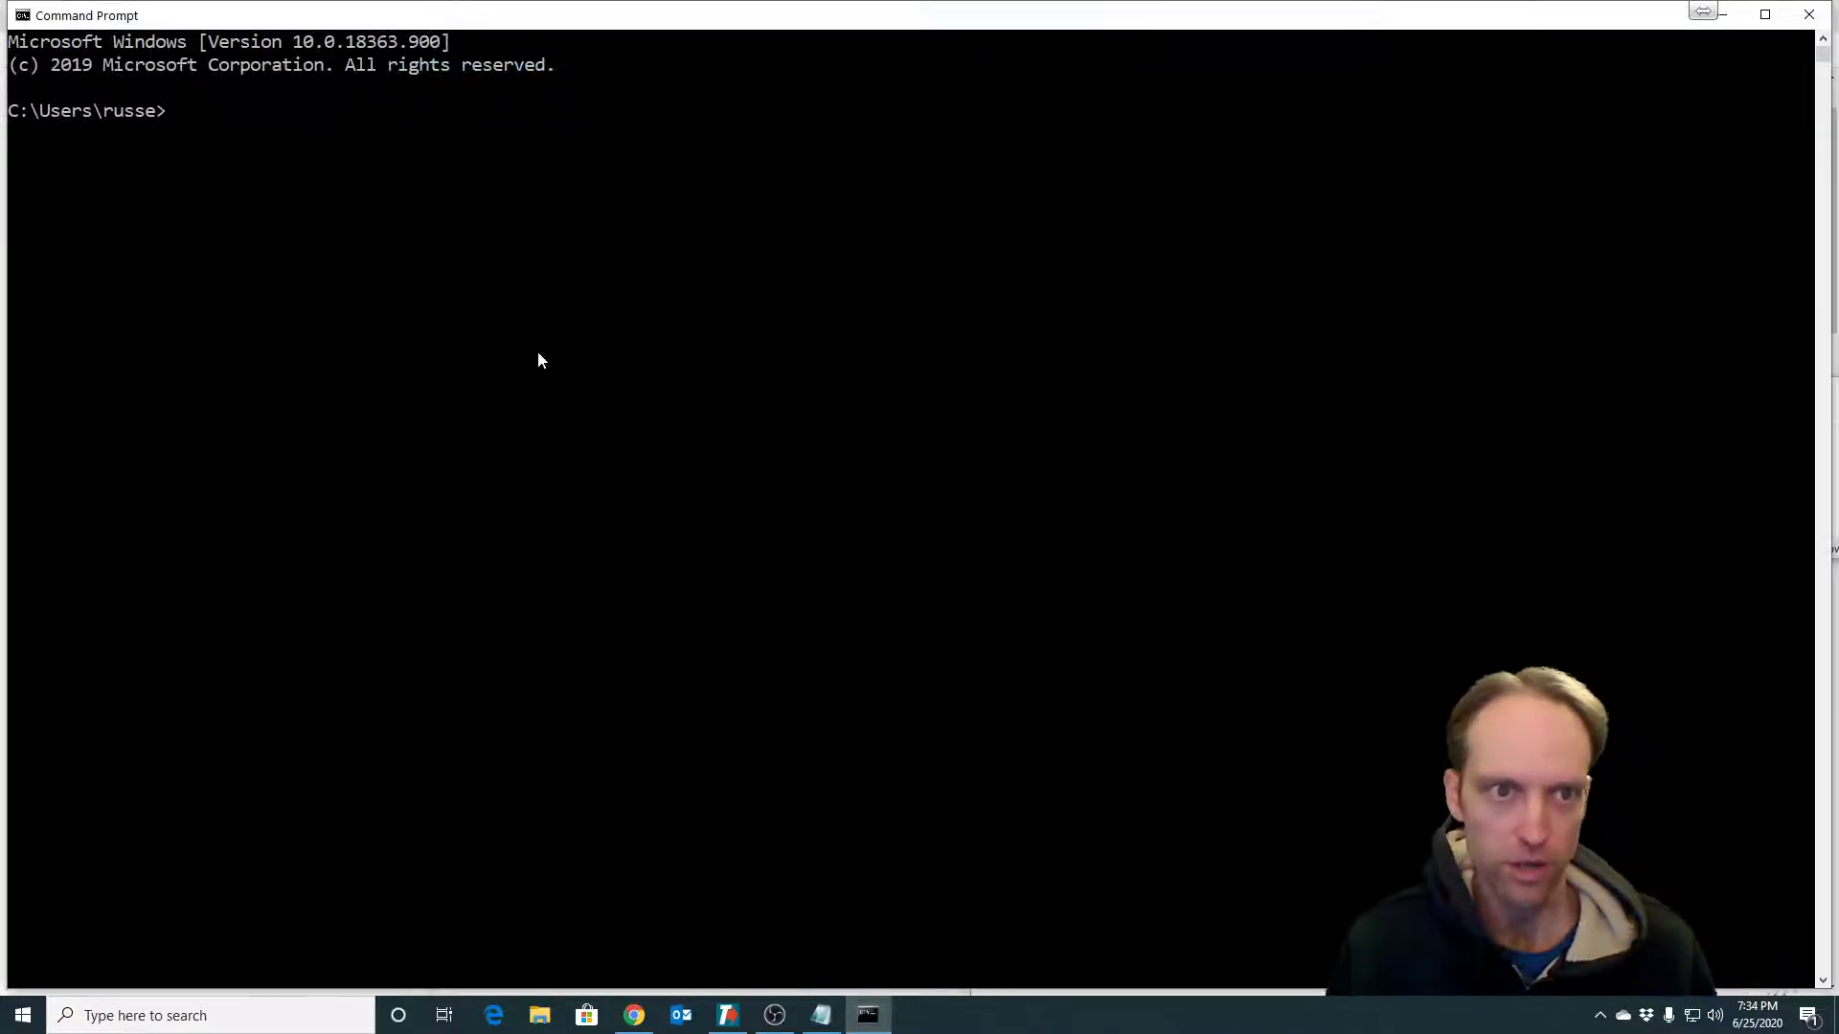
key(ctrl+v)
key(Return)
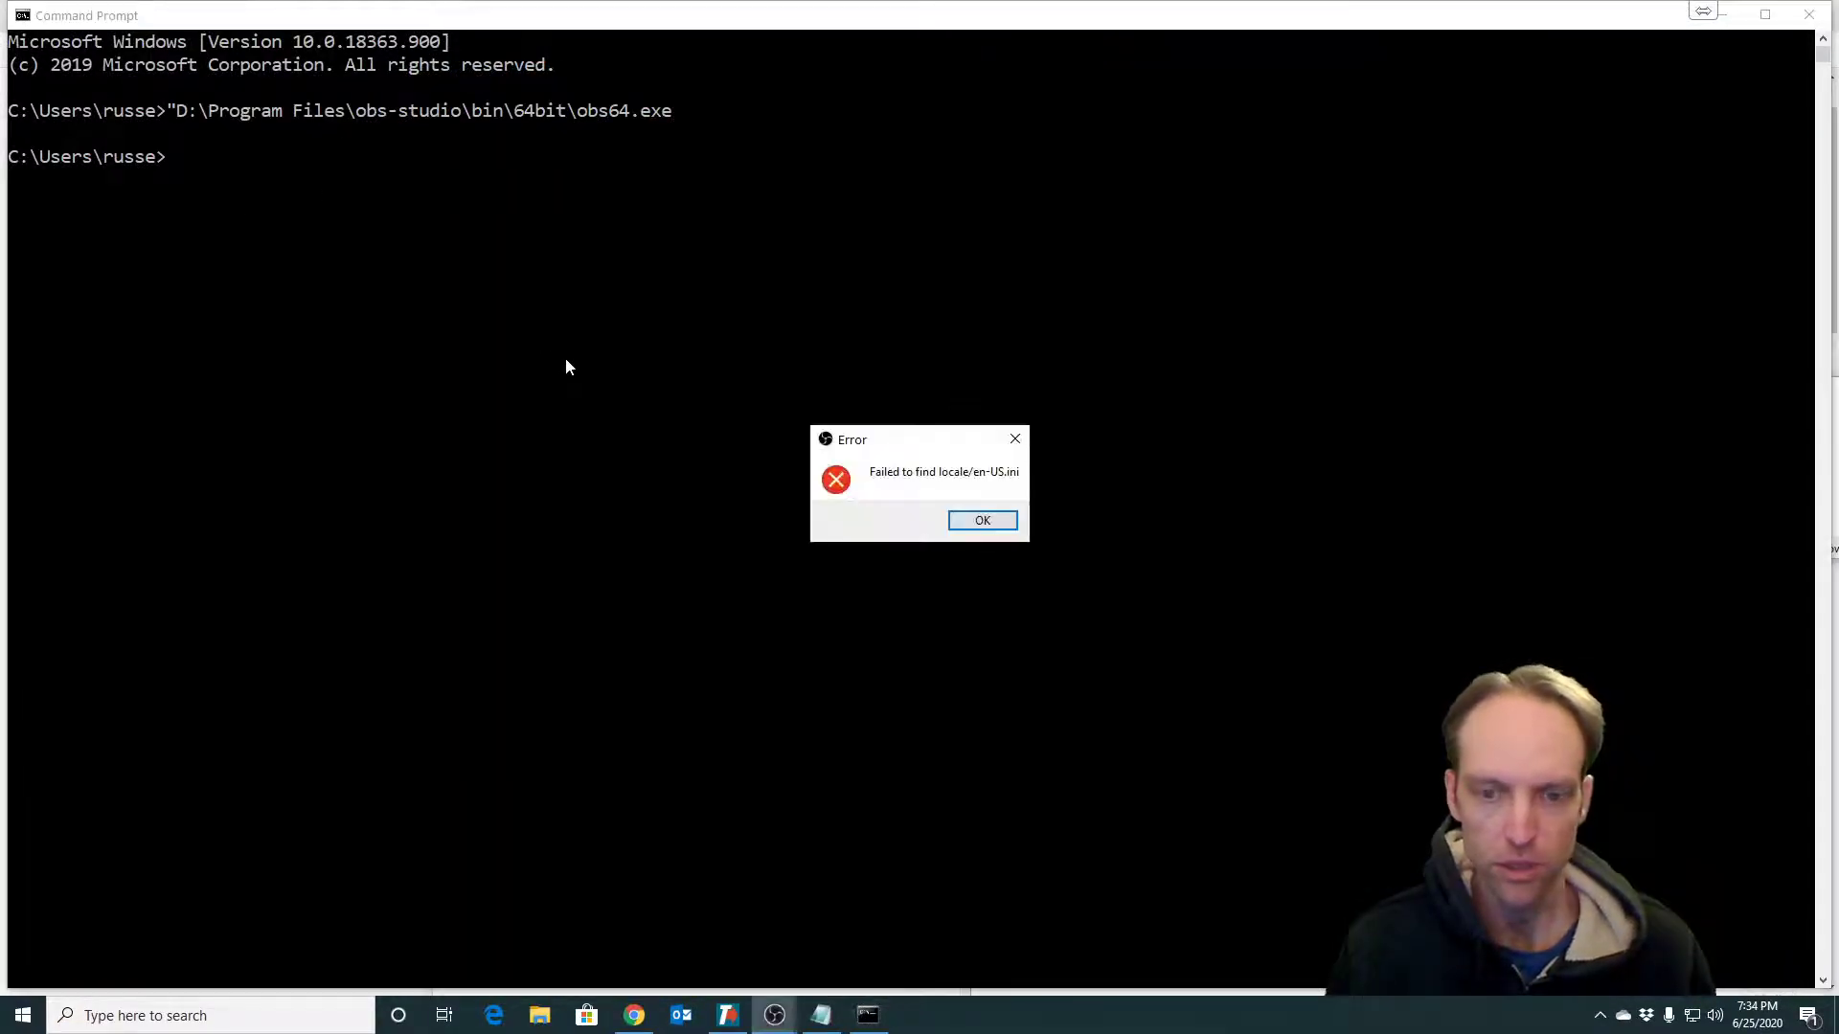
Step: Dismiss the OBS locale error and select the cd line in the Notepad notes
key(alt+Tab)
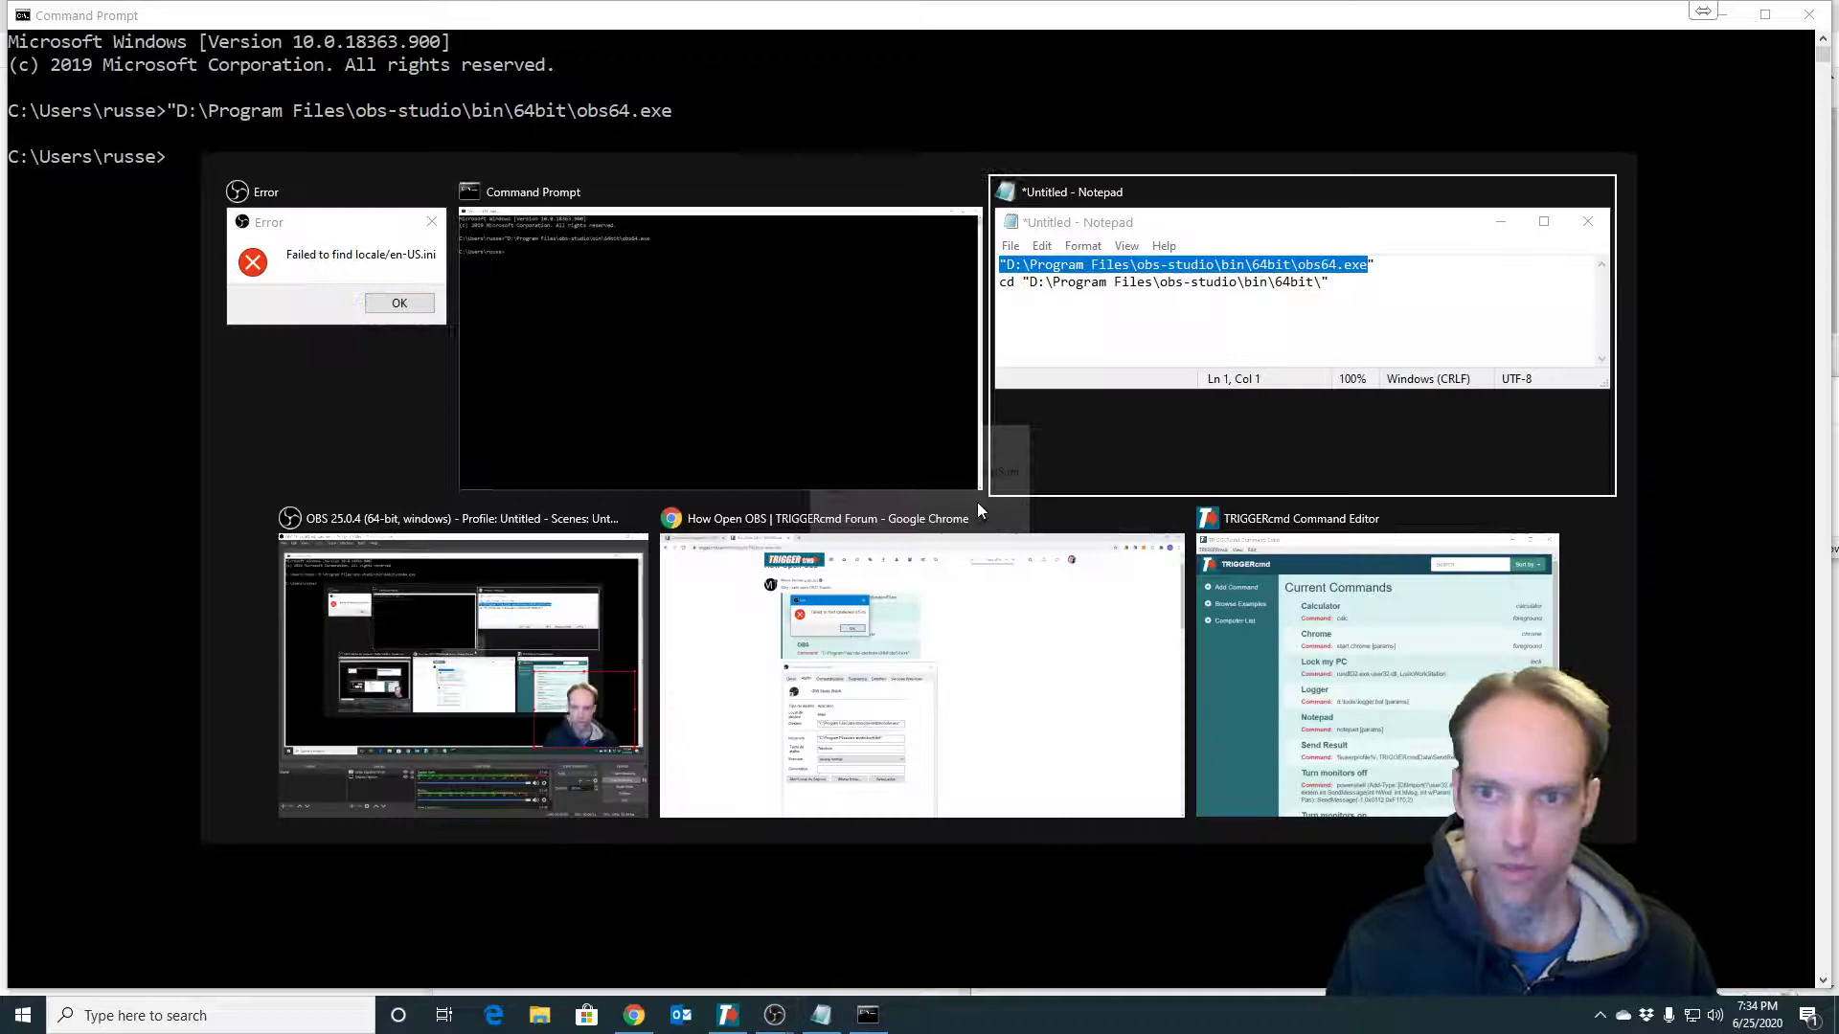
key(Tab)
key(Tab)
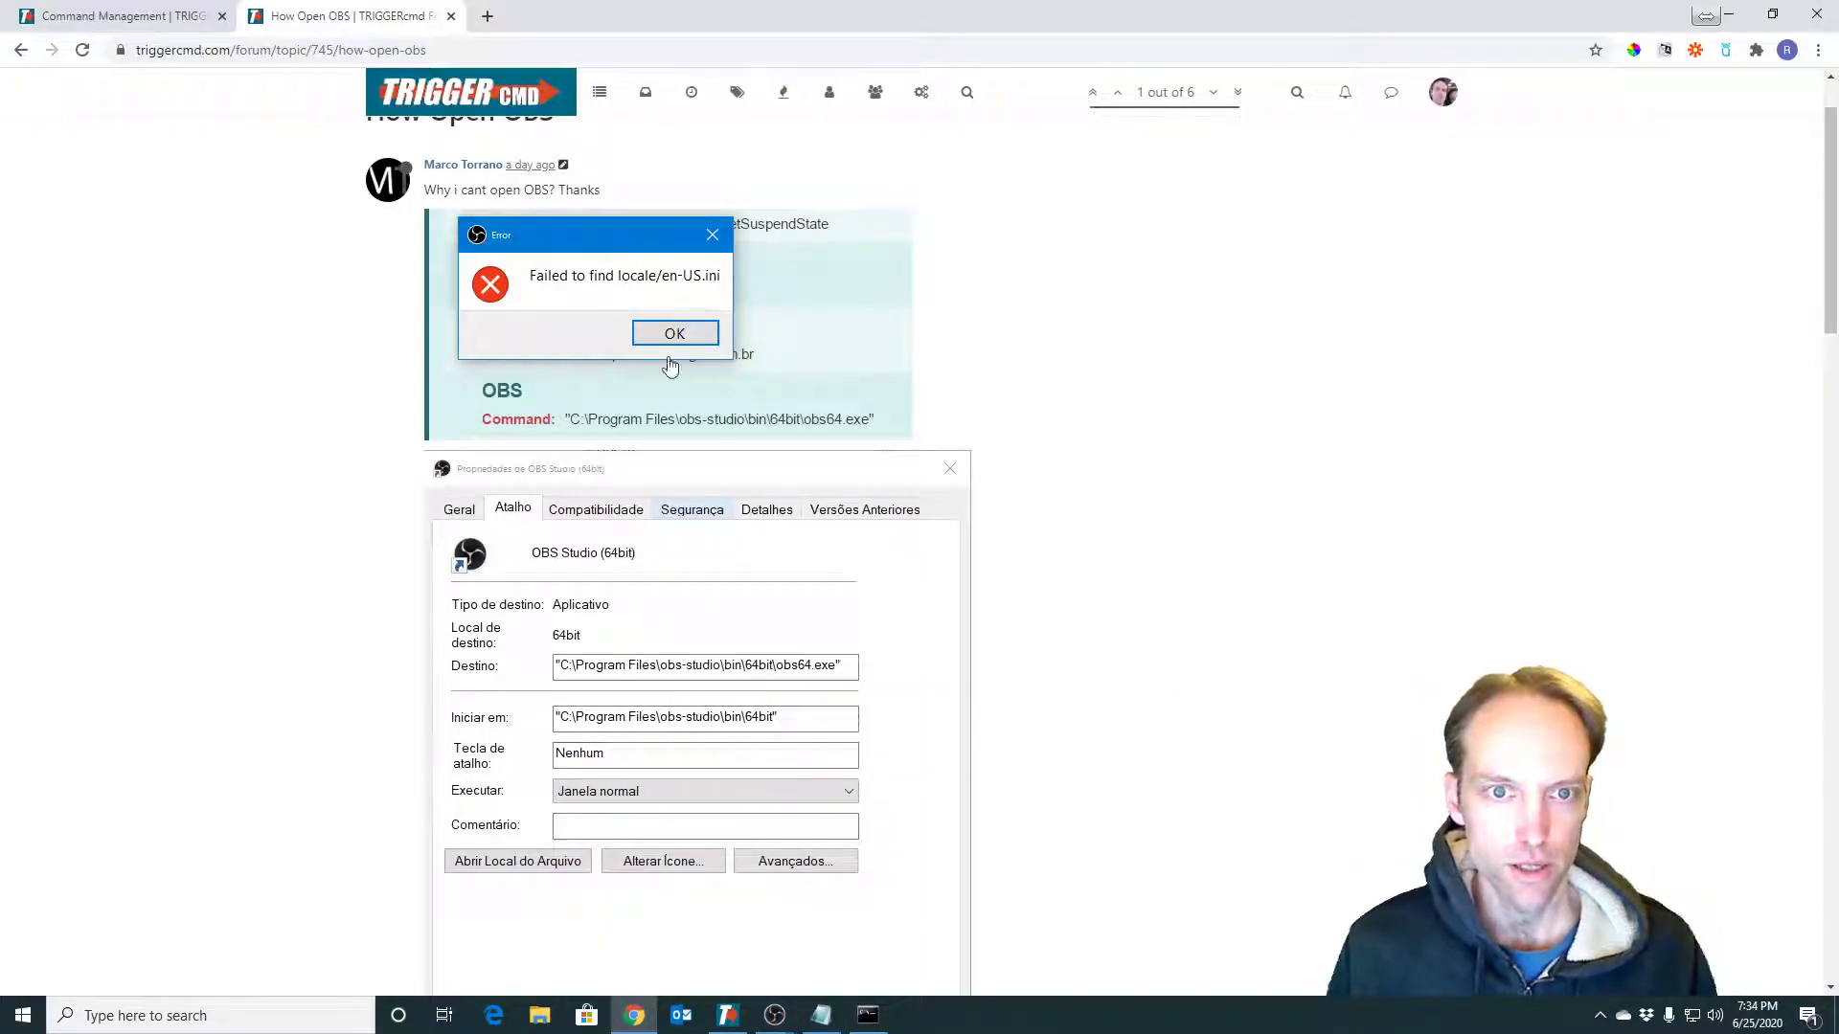
key(alt+Tab)
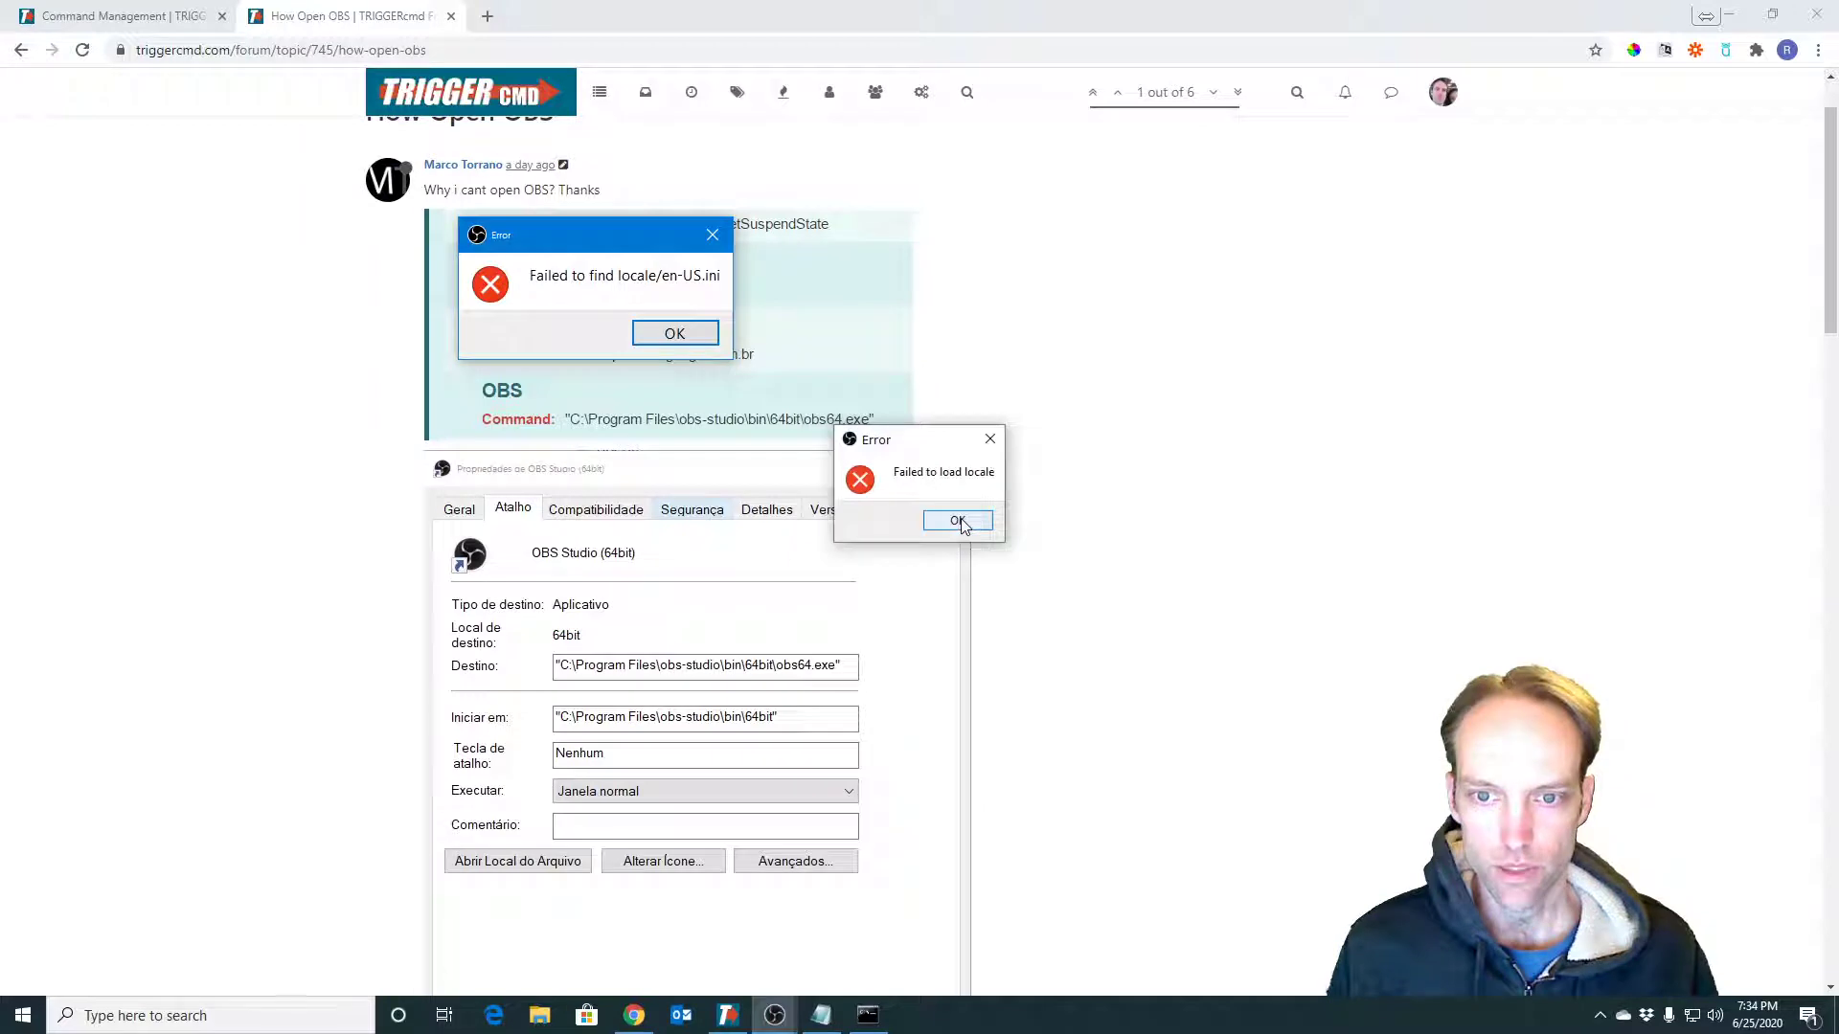
click(952, 521)
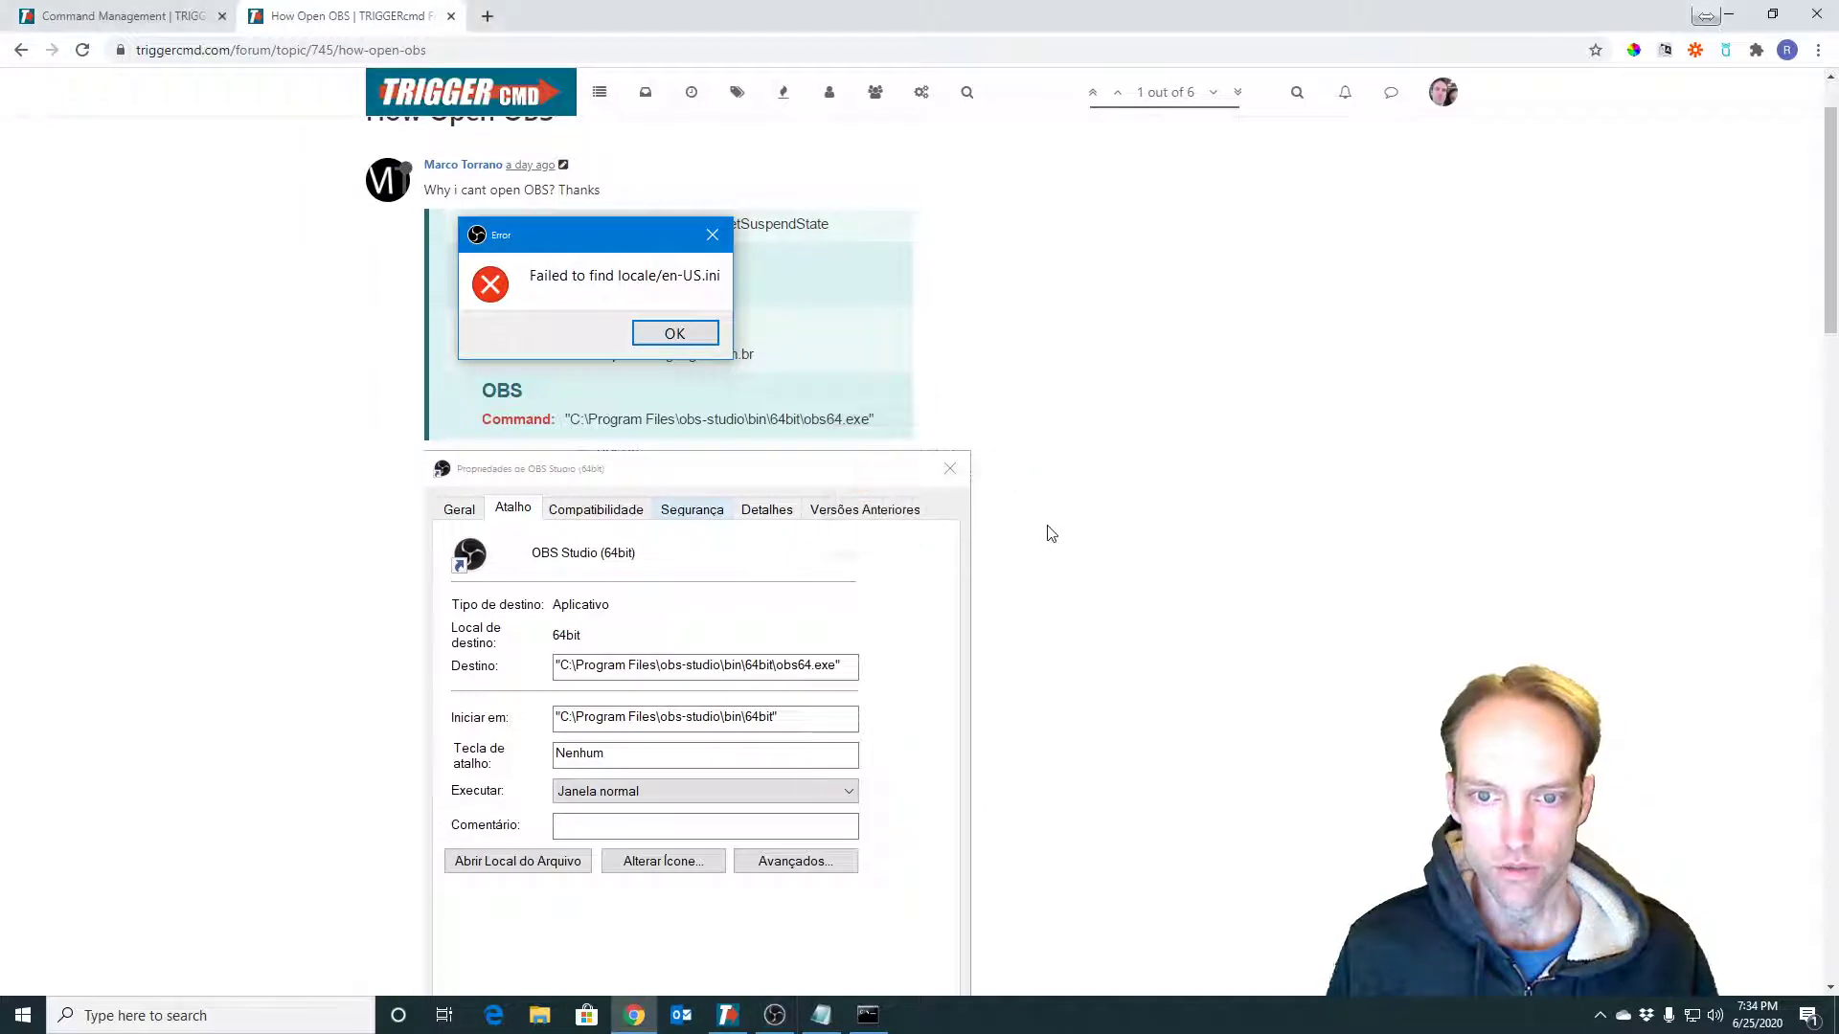
key(alt+Tab)
key(Tab)
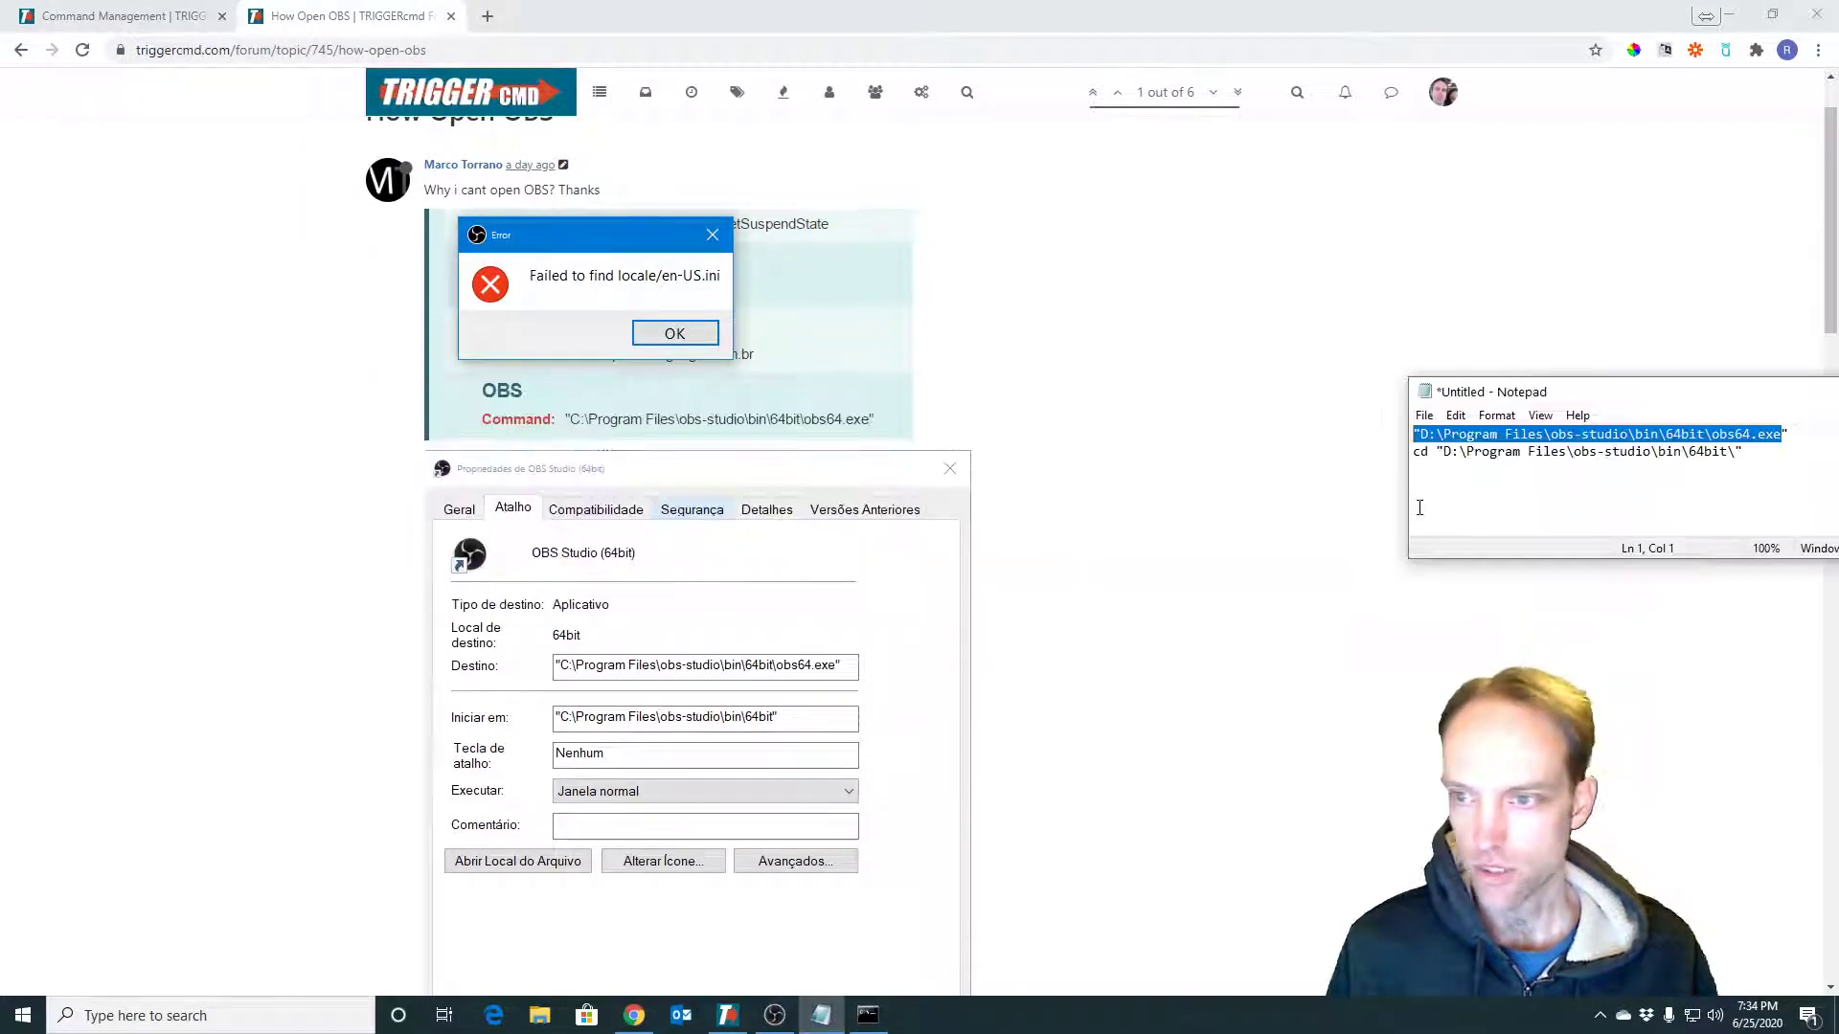
drag(1767, 454, 1391, 463)
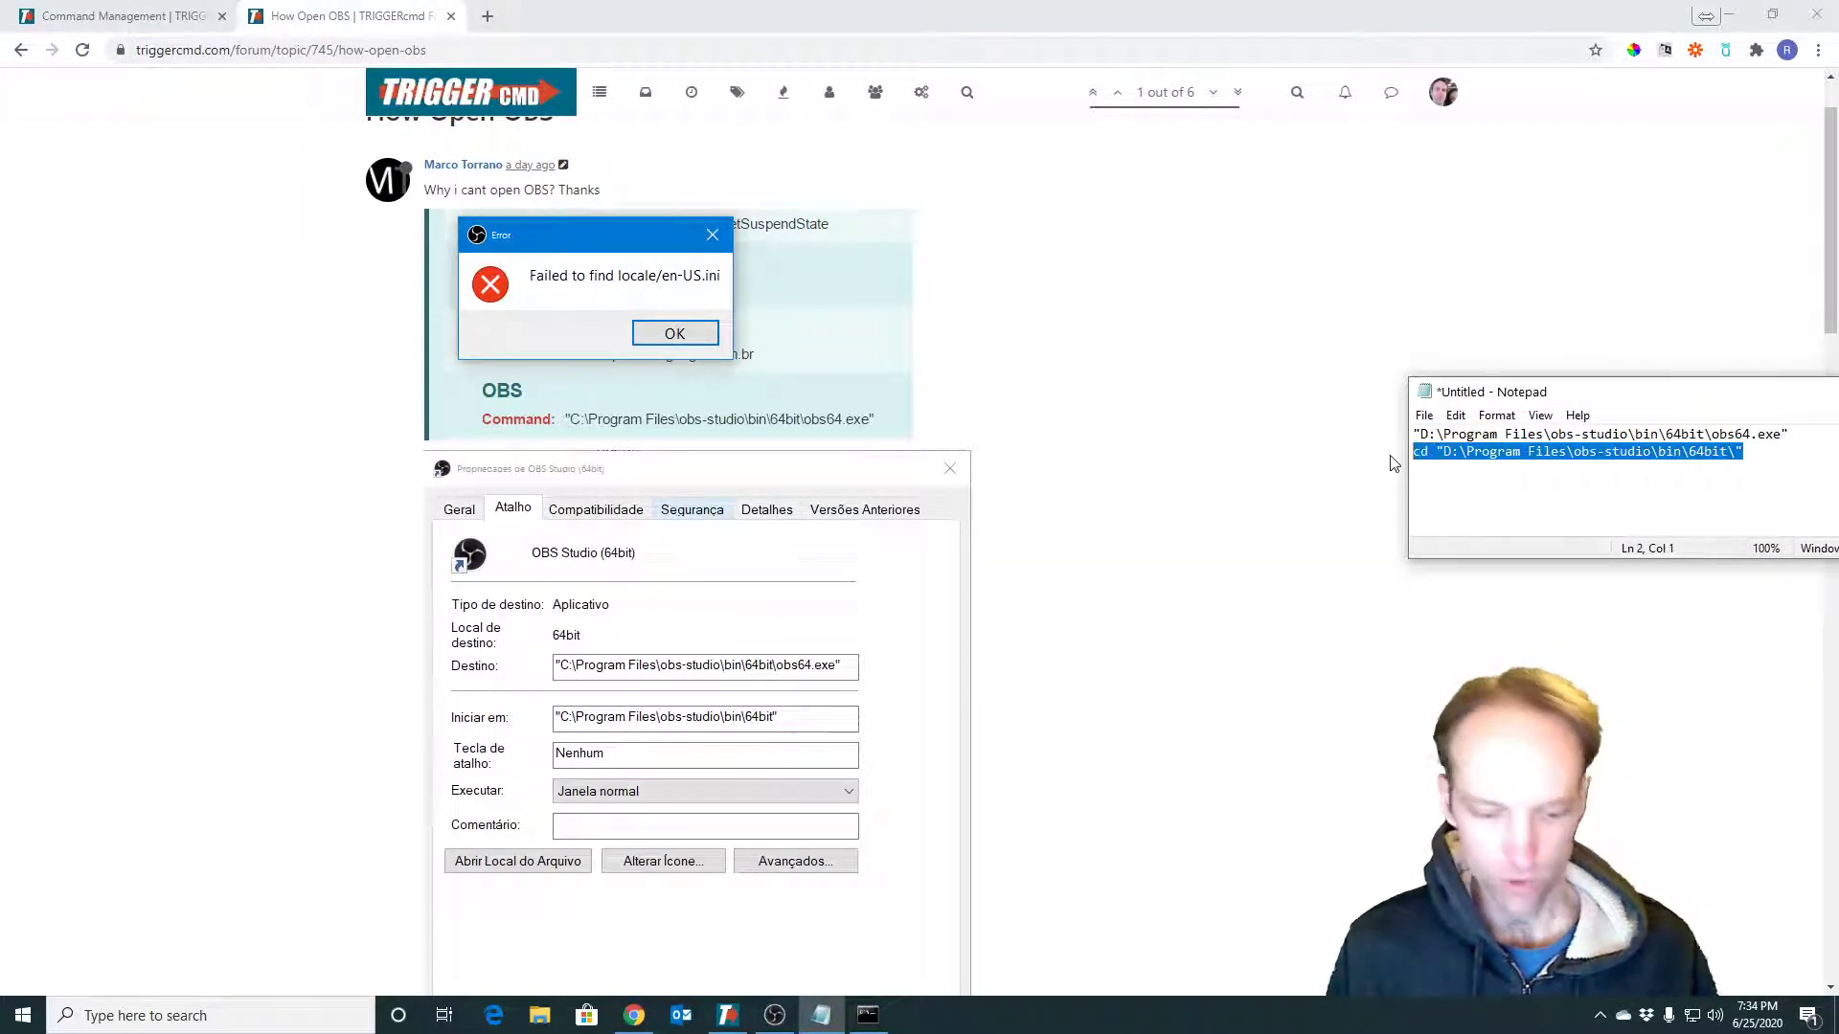
Step: Paste the copied cd line into Command Prompt and run it
key(ctrl+c)
key(alt+Tab)
key(Tab)
key(ctrl+v)
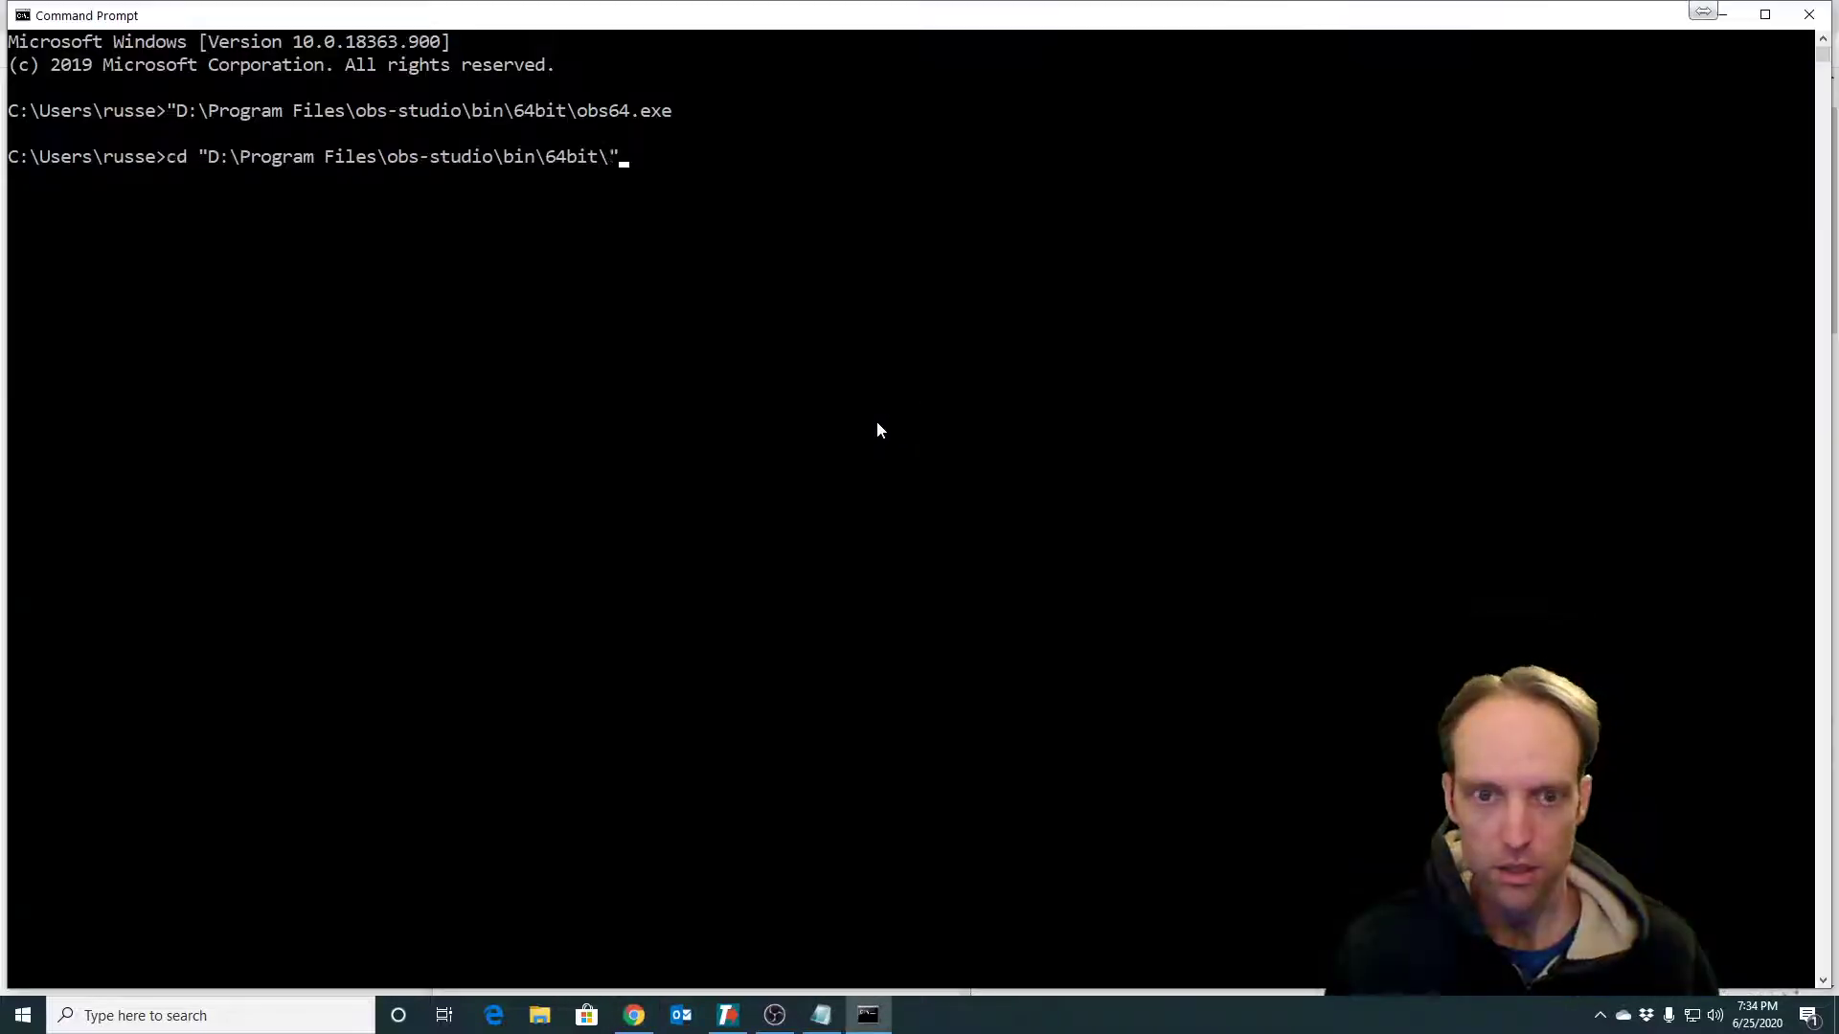
key(Return)
key(Up)
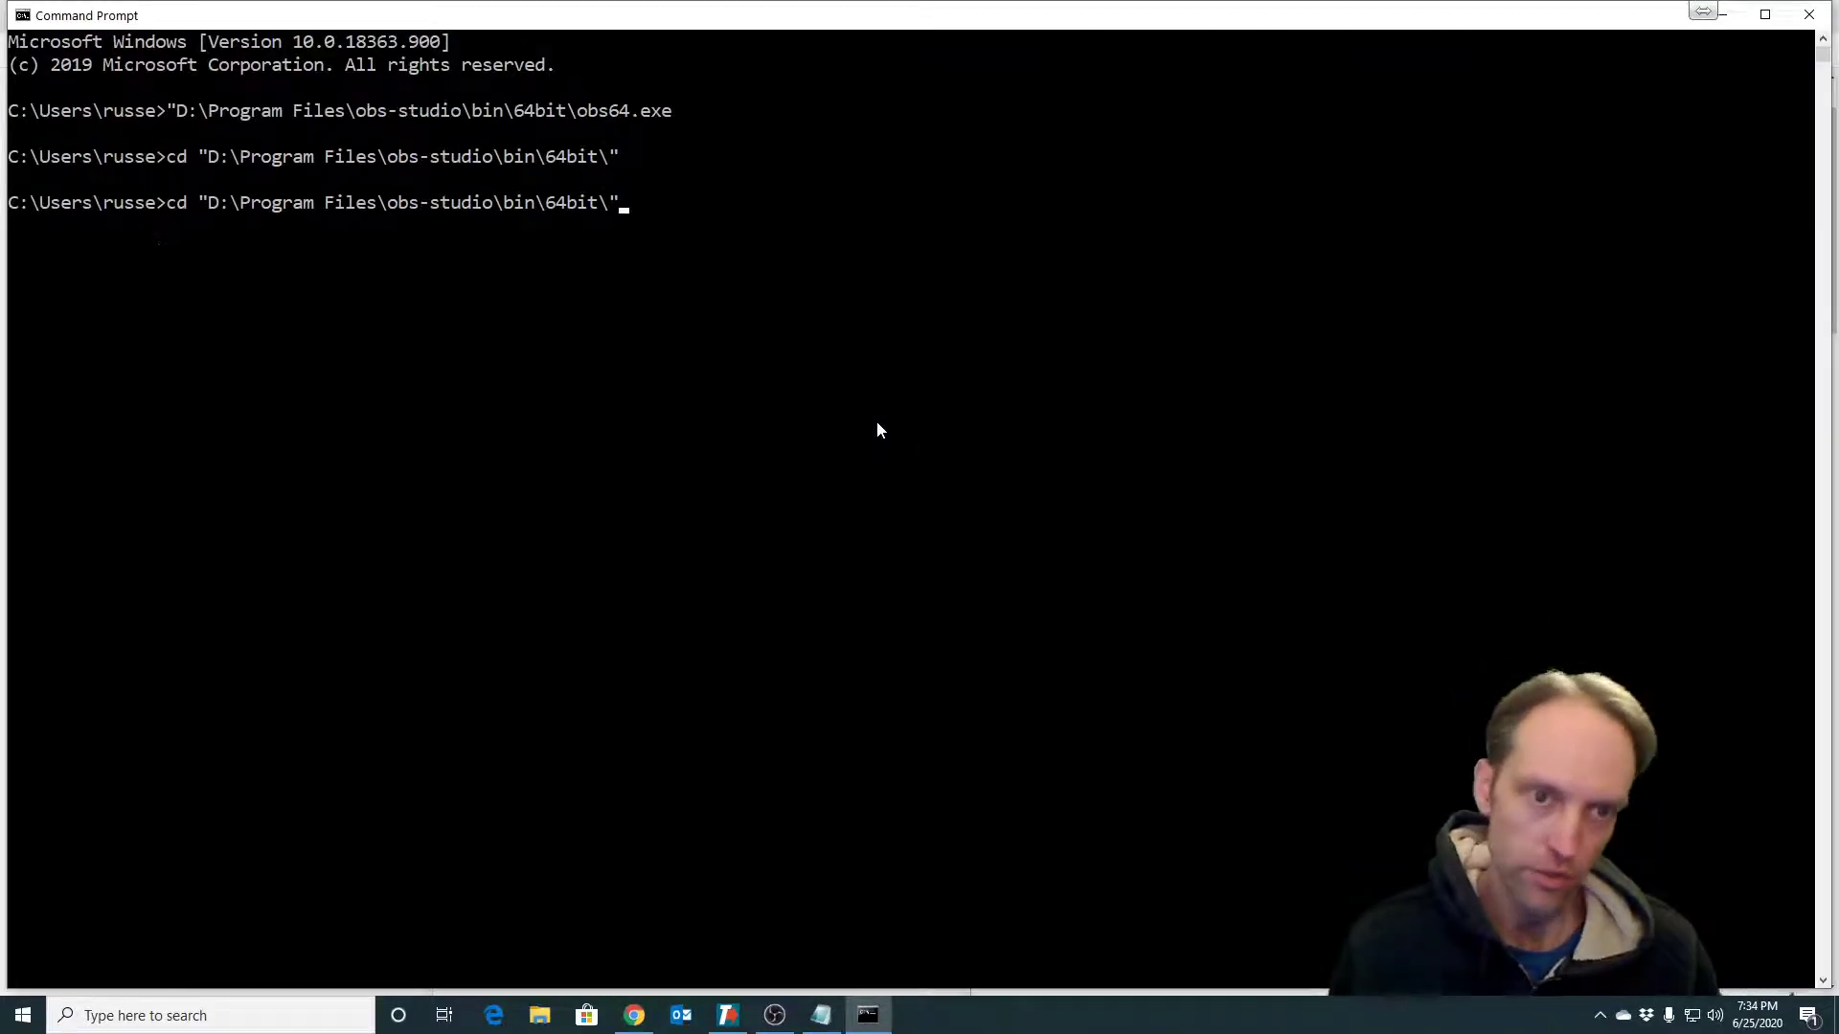
key(Up)
key(Down)
key(Return)
Step: Switch to drive D: and rerun the obs64.exe command, moving the already-running warning aside
text(d:)
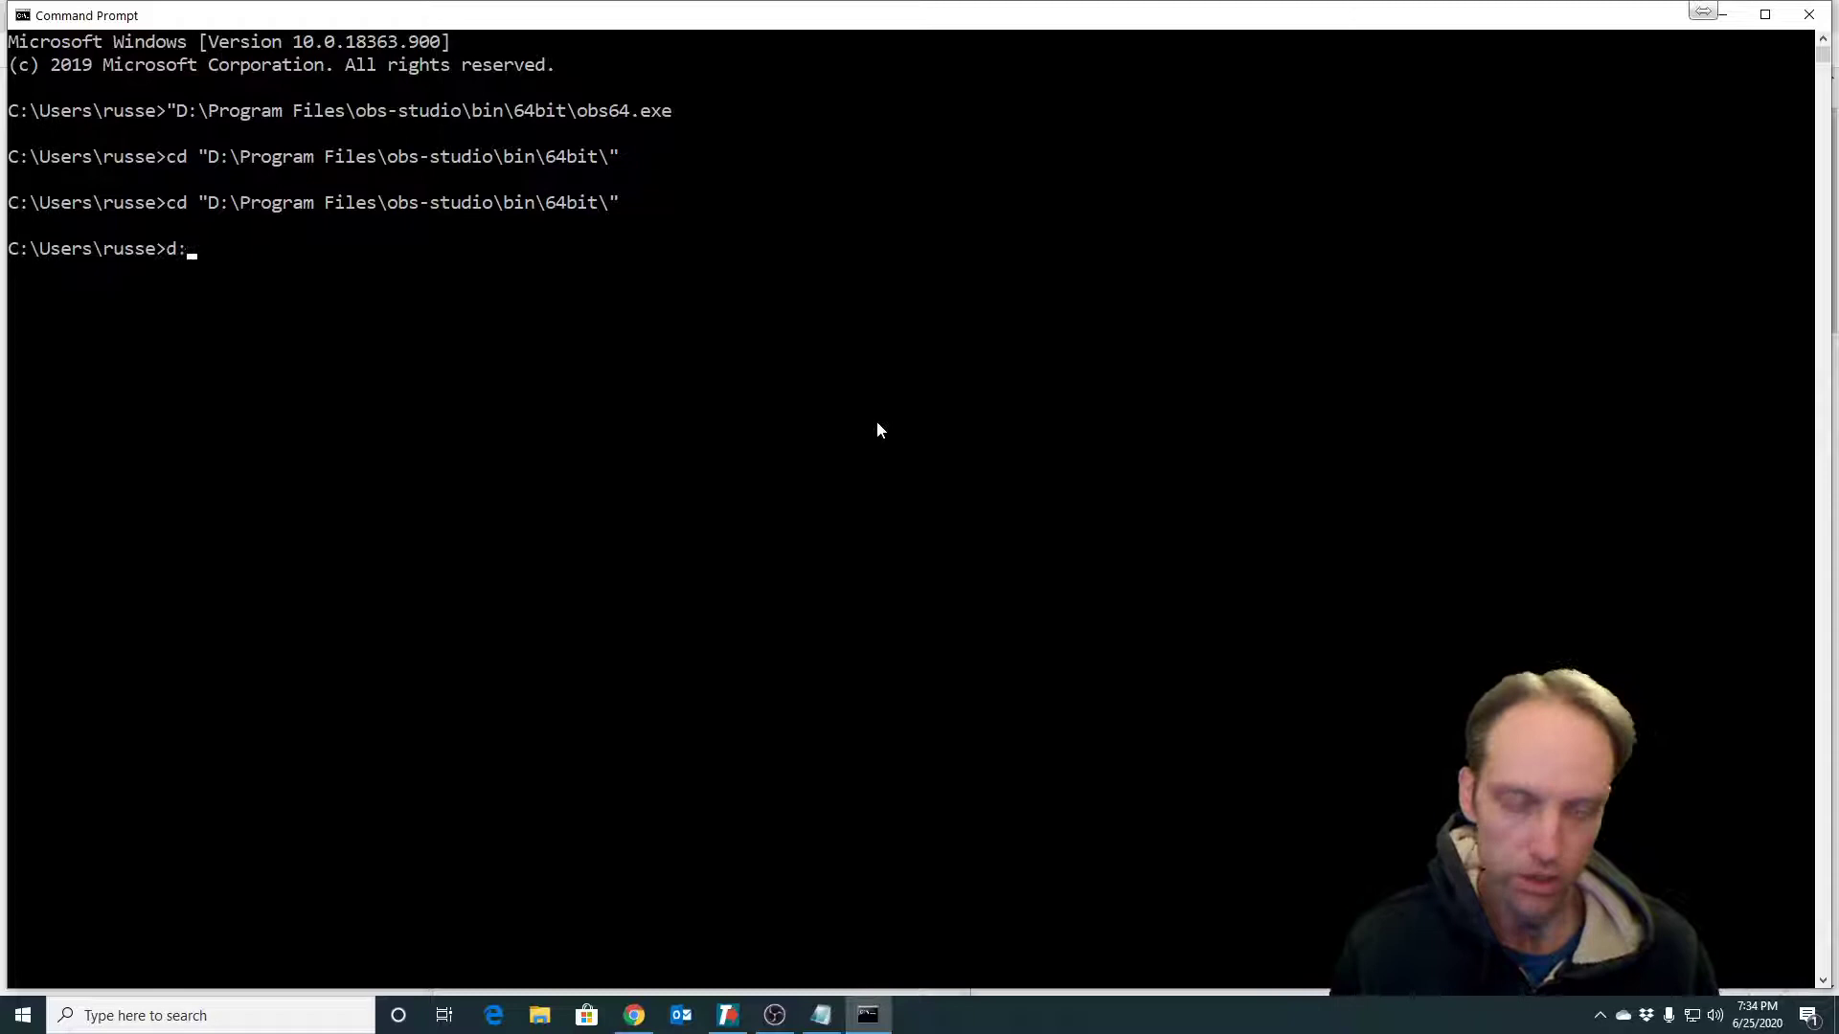
key(Return)
text(\)
key(Up)
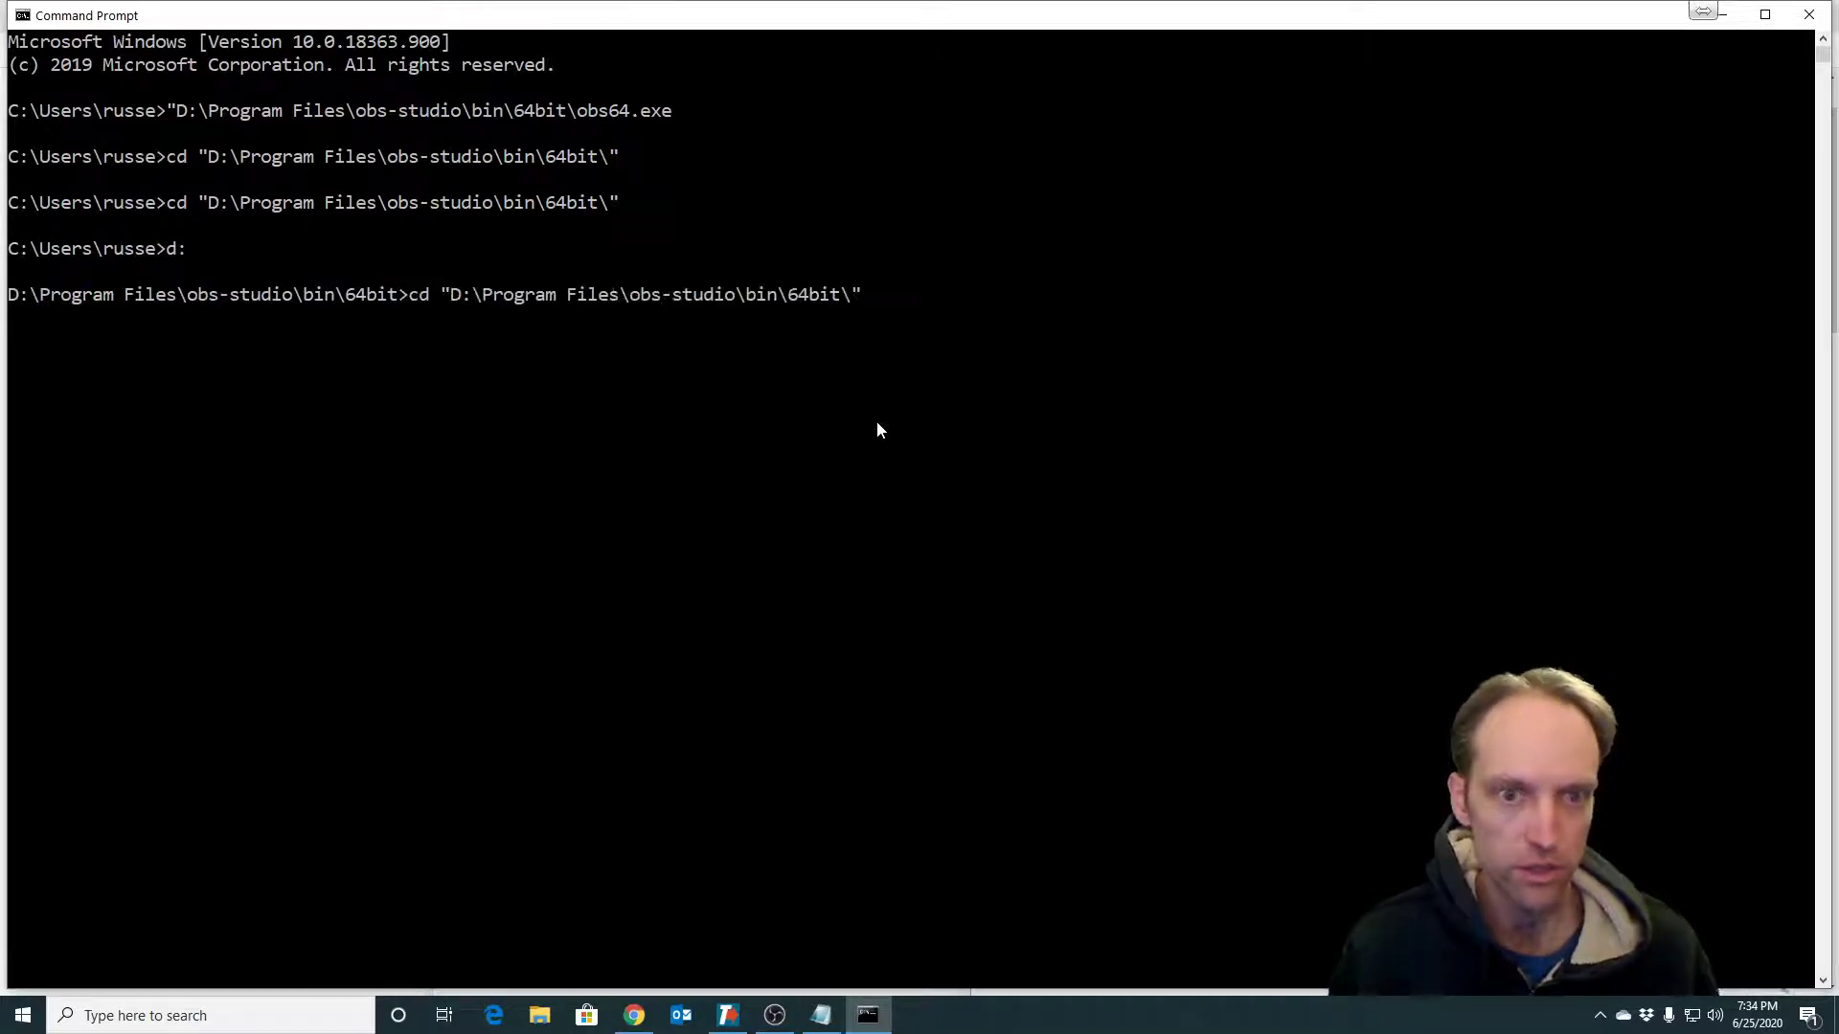
key(Up)
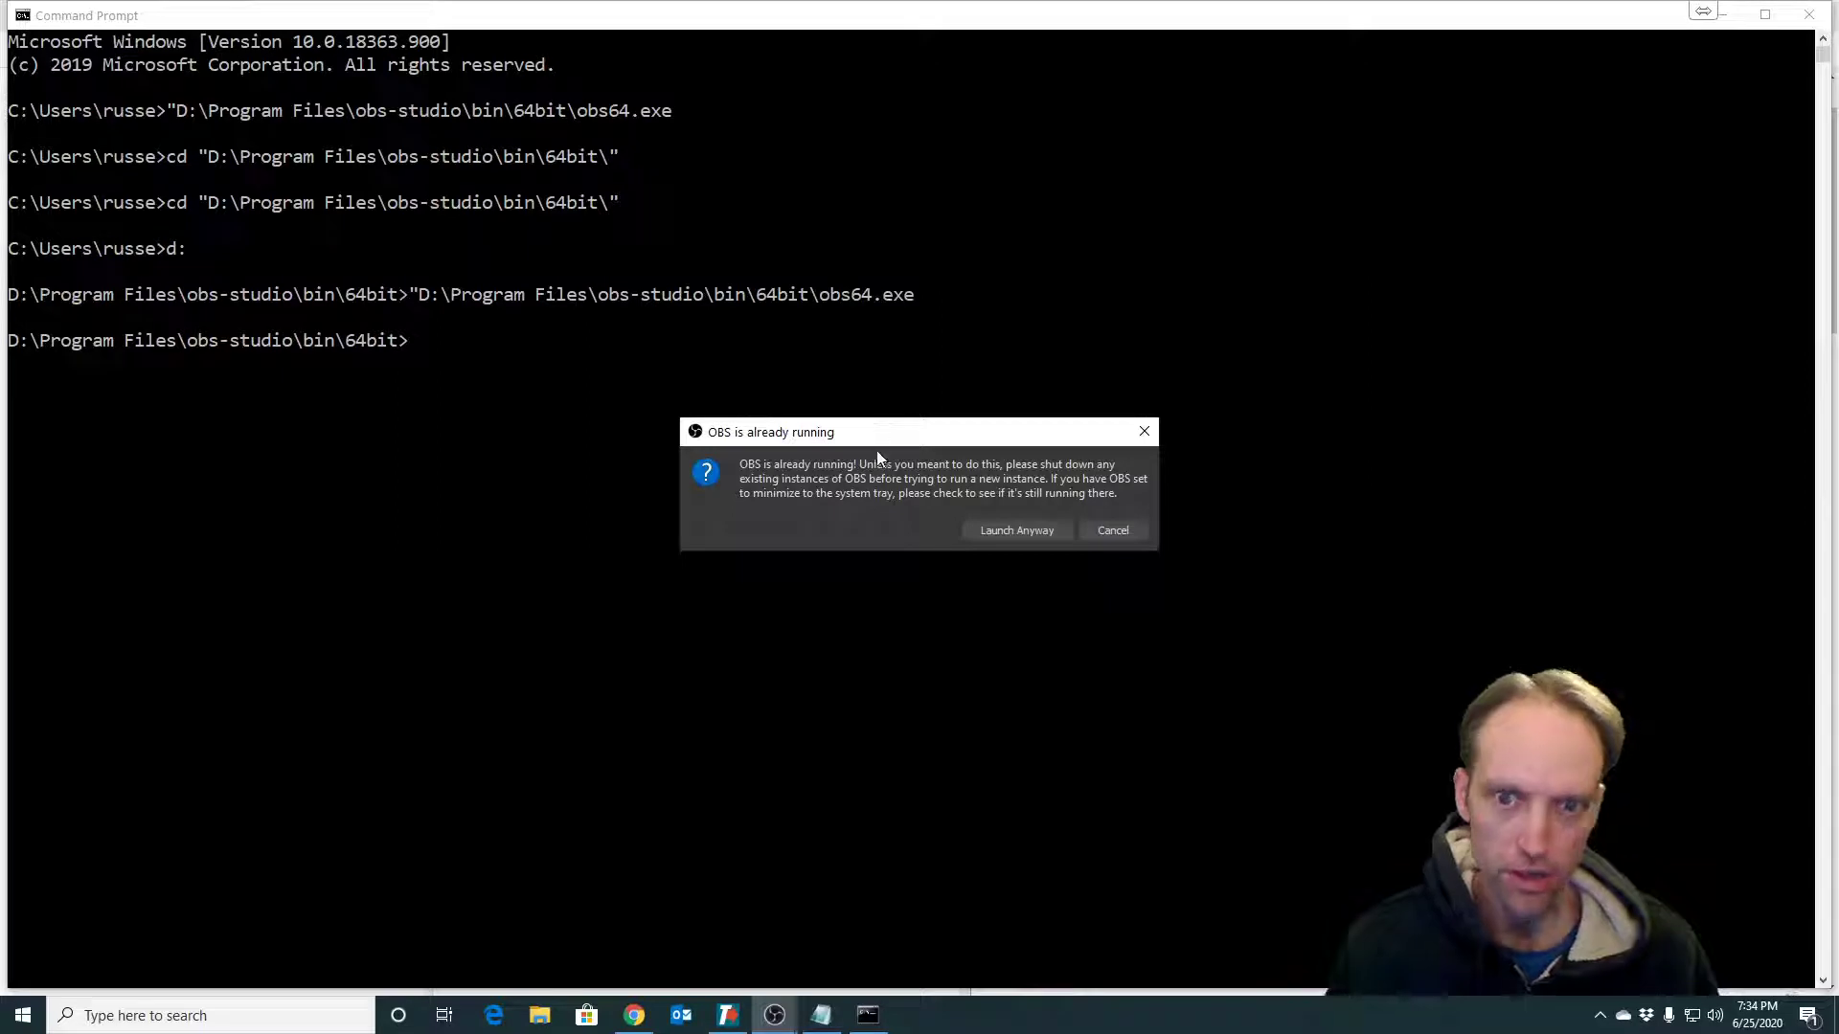
drag(878, 433, 801, 446)
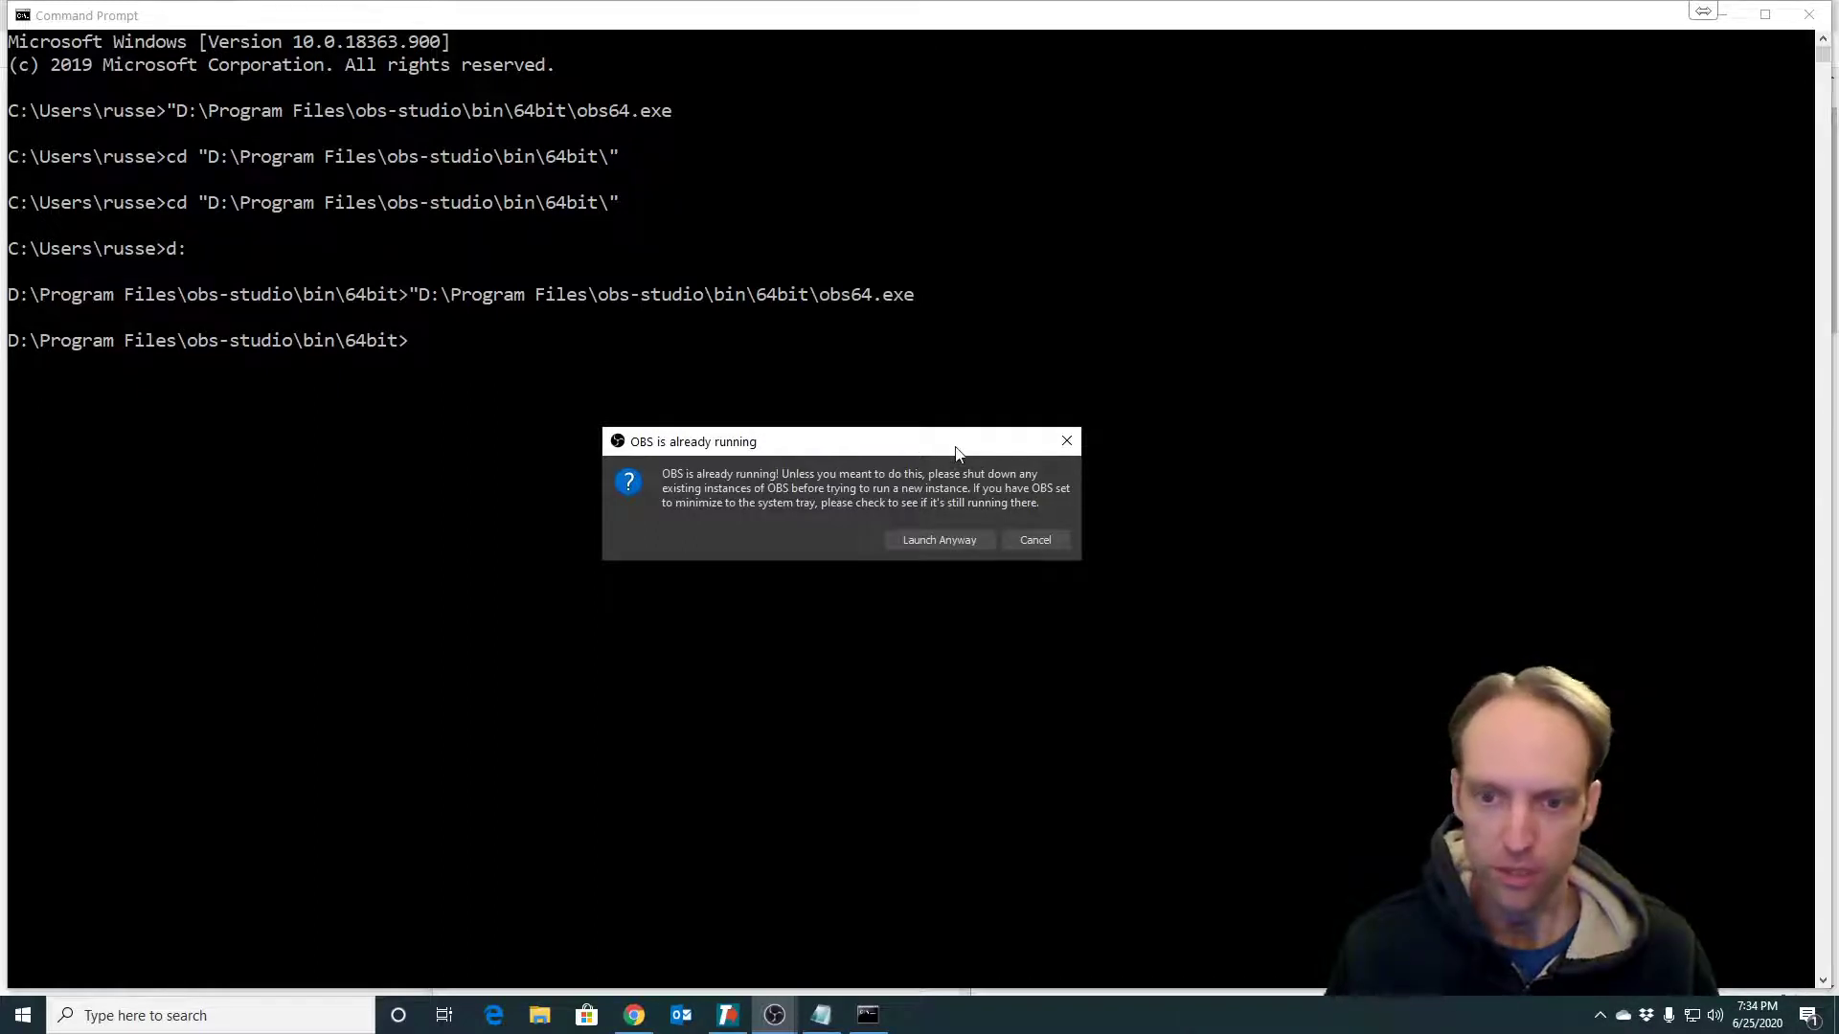
Step: Cancel the second OBS launch, center the Notepad notes and add a blank first line
click(1022, 540)
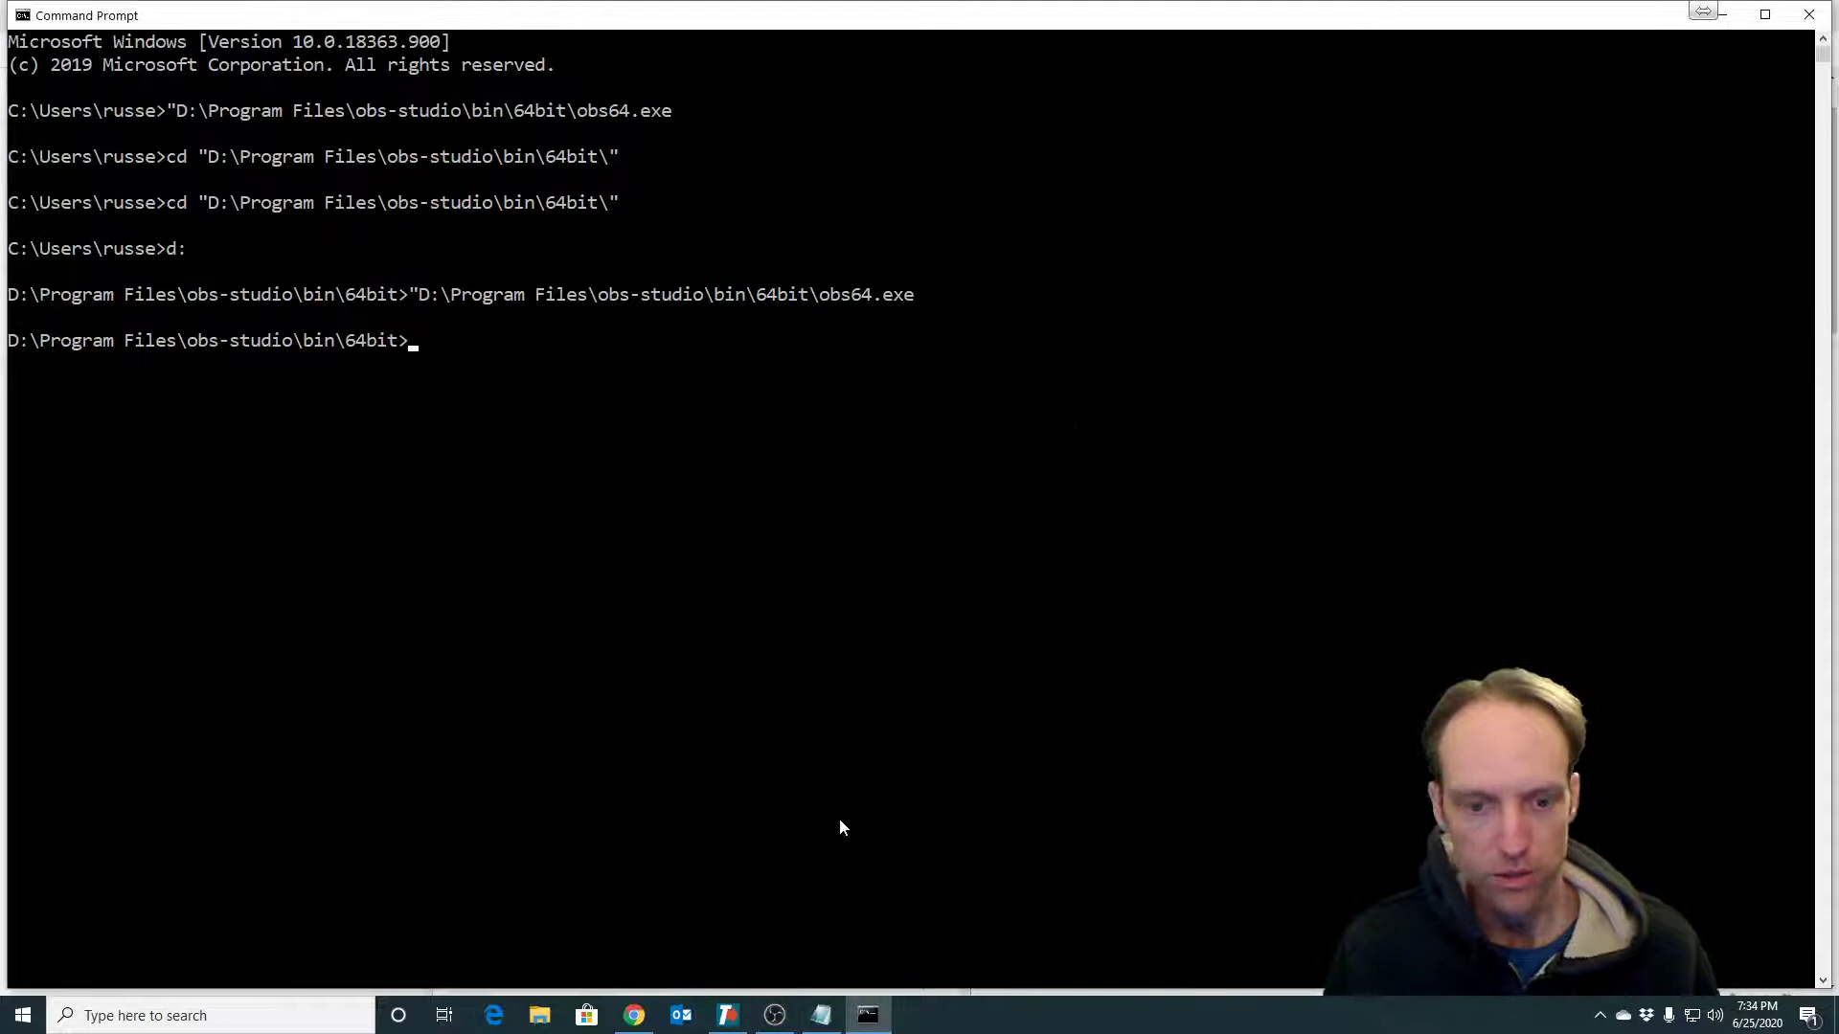
click(821, 1020)
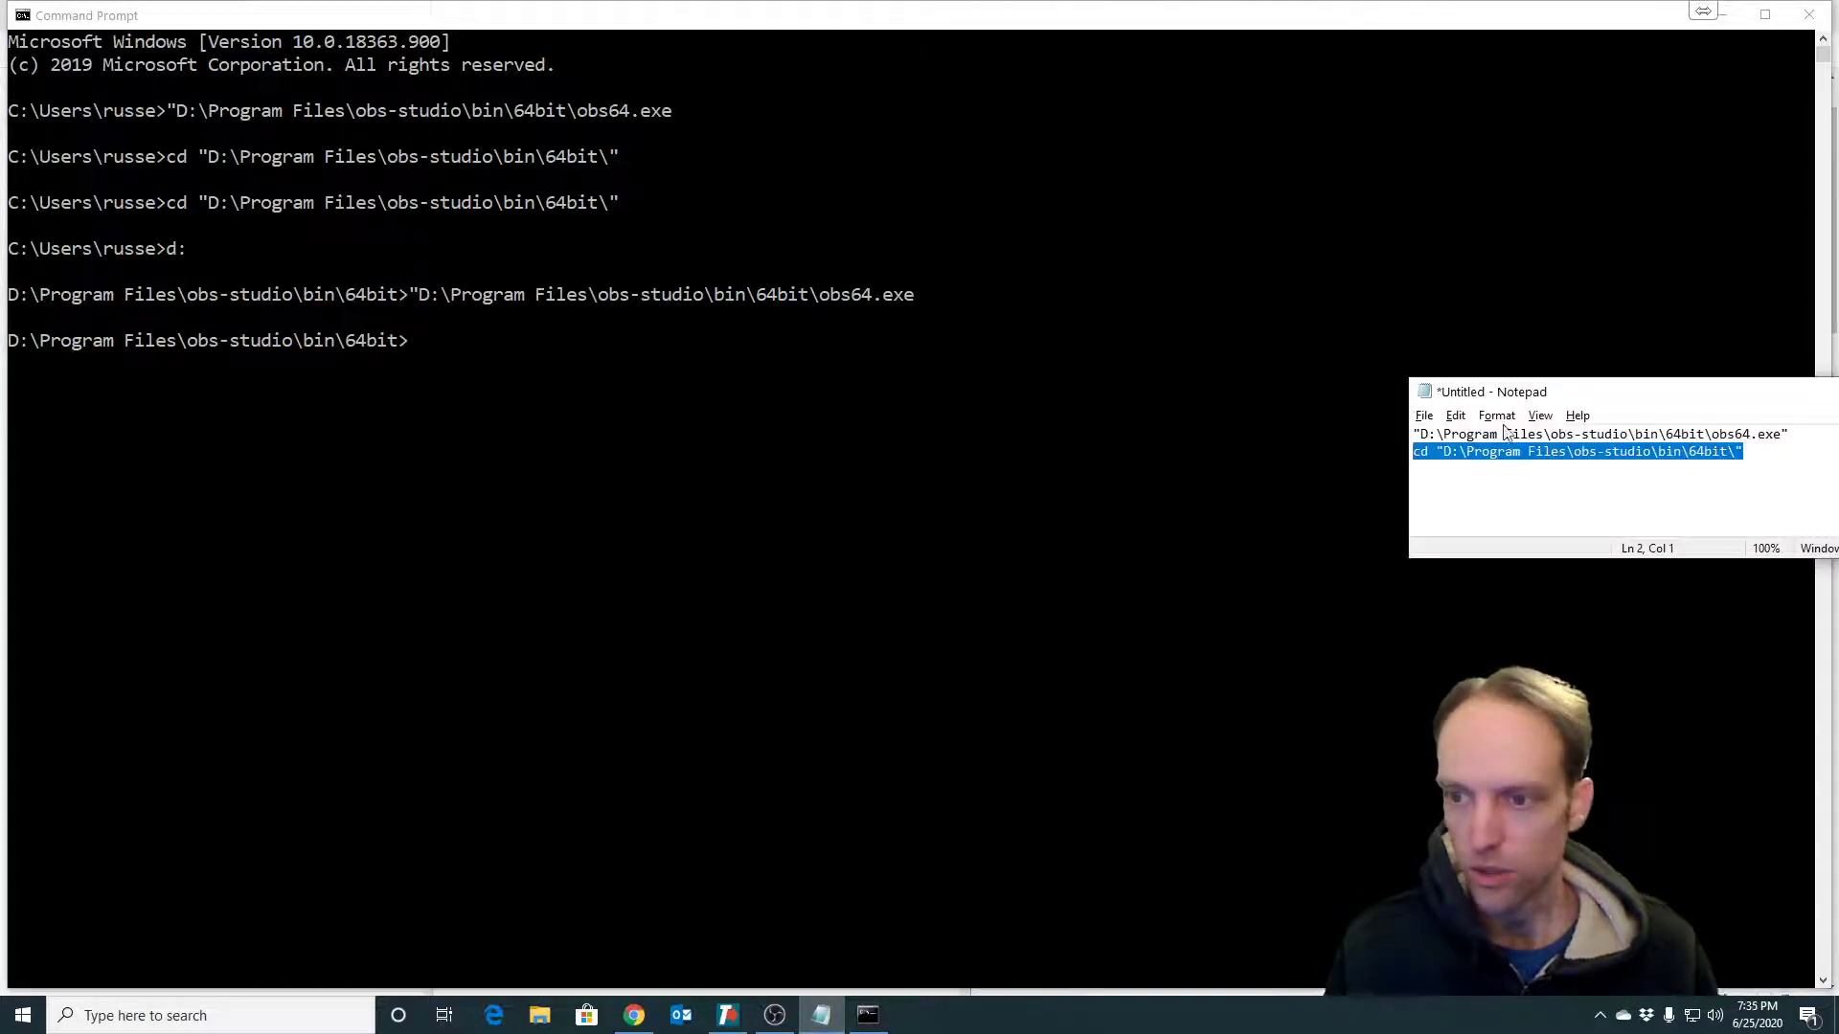
drag(1513, 392, 622, 387)
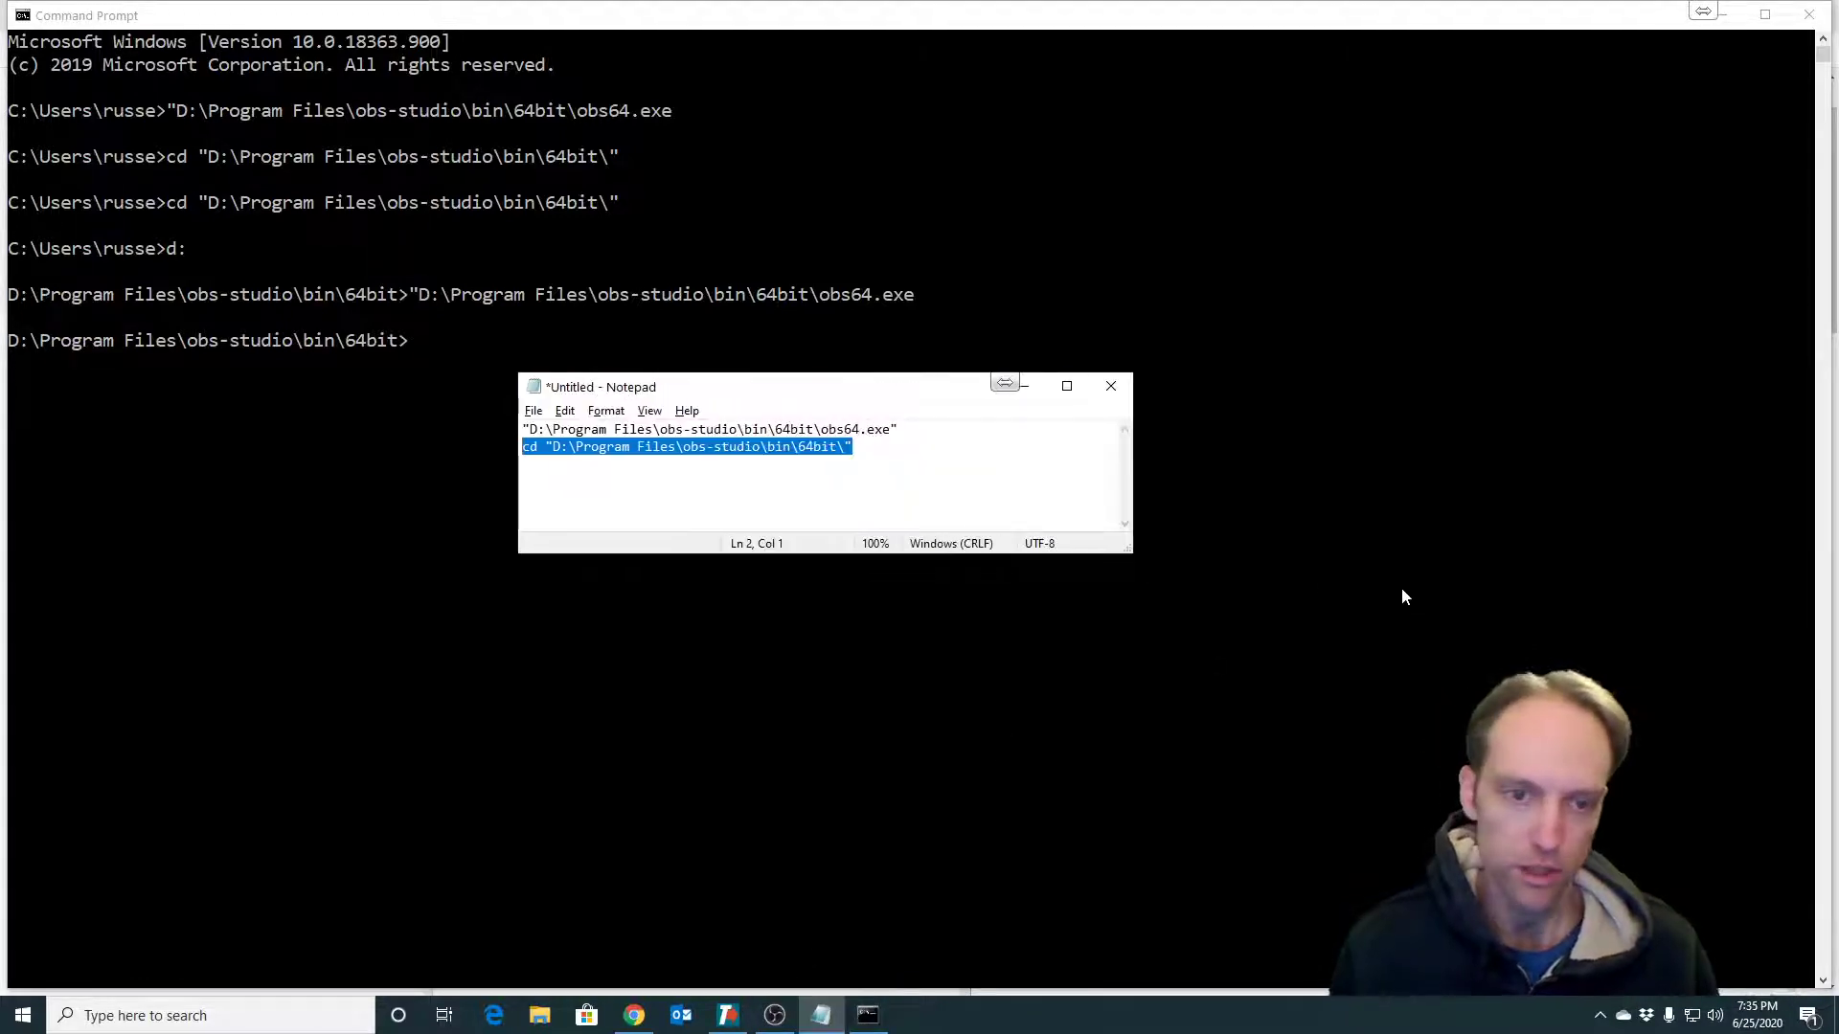
key(Up)
key(Return)
key(Up)
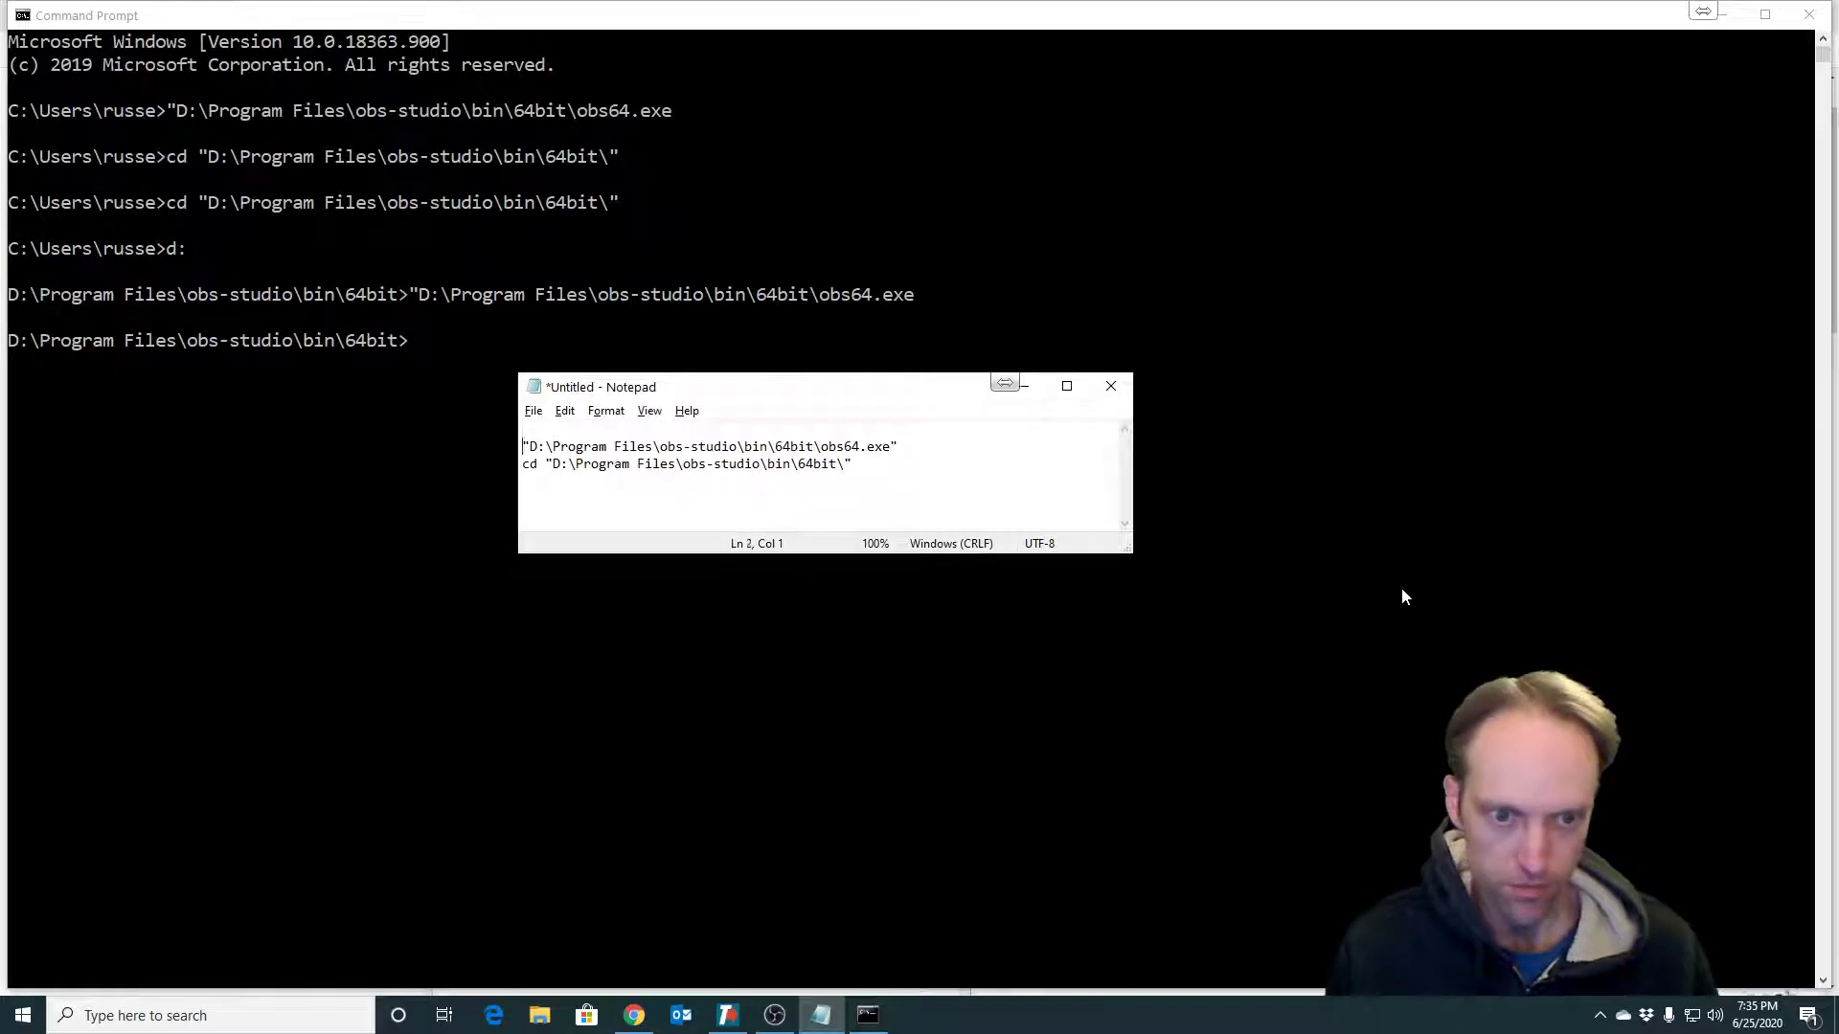
Step: Move the cd line to the top of the script and add a 'd:' line above it
key(Down)
key(Down)
key(shift+End)
key(ctrl+x)
key(Up)
key(Up)
key(ctrl+v)
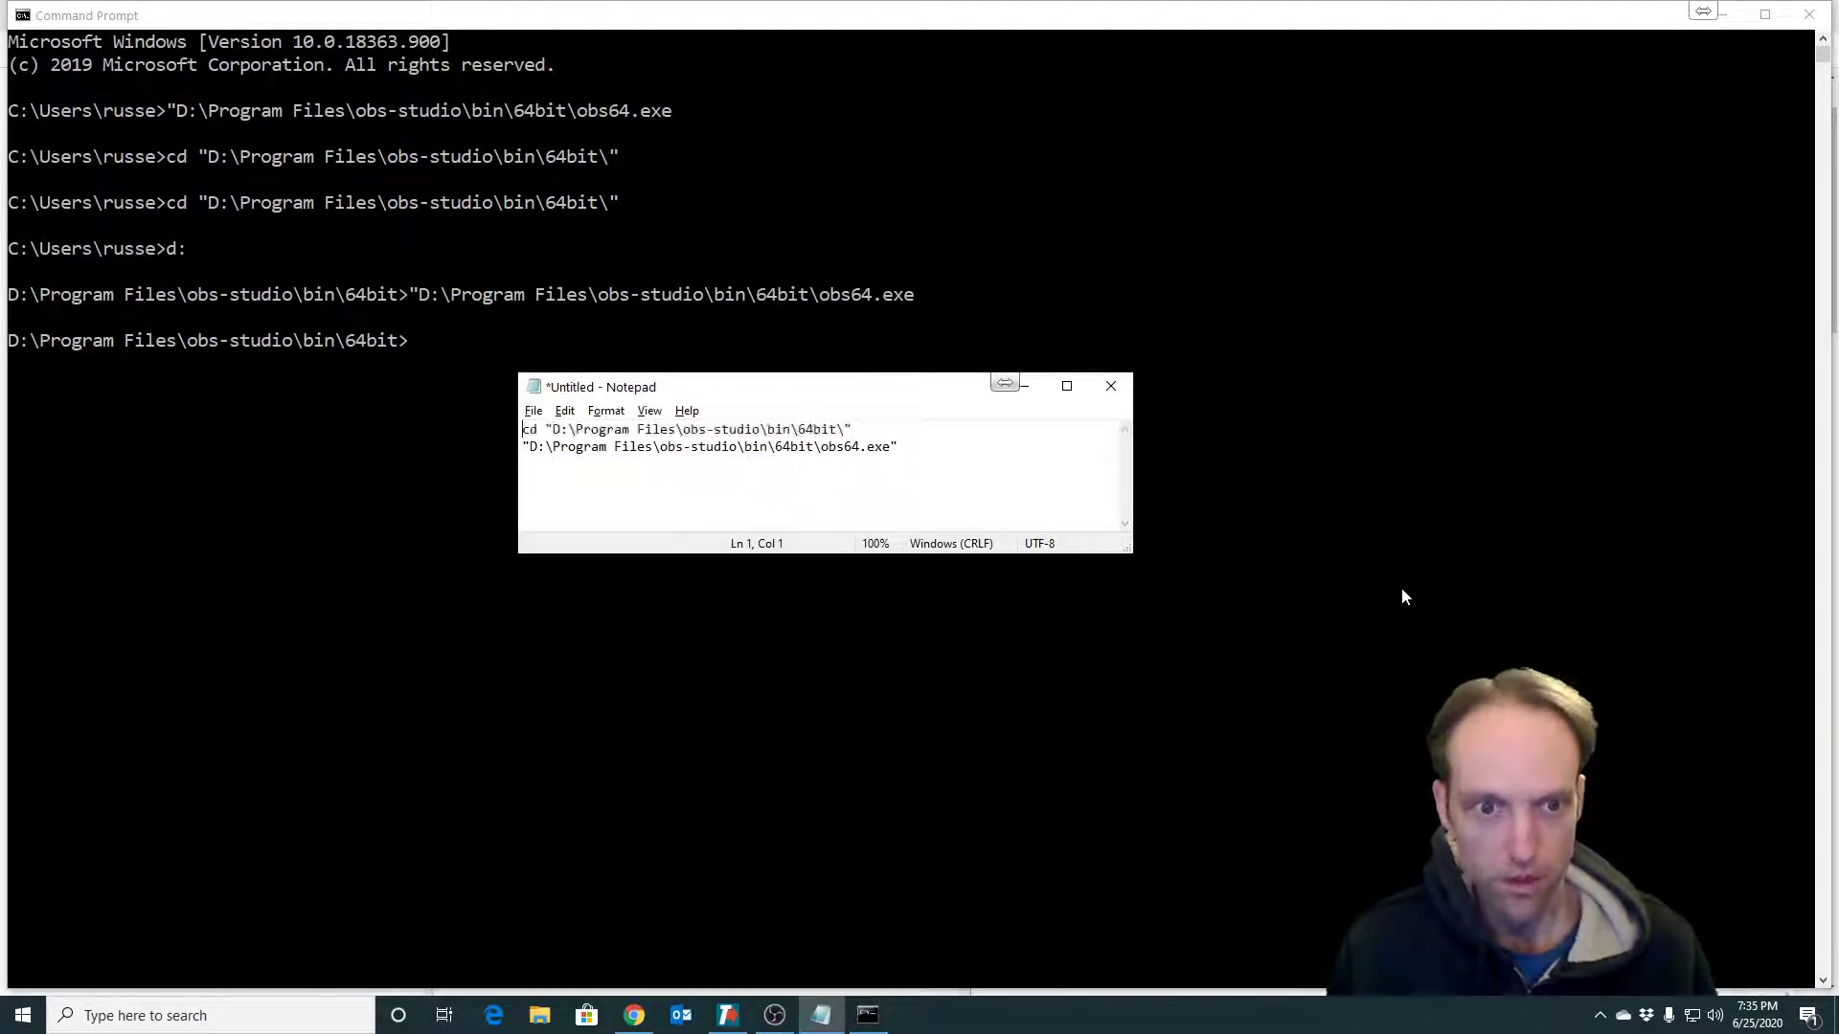
key(Home)
key(Return)
key(Up)
text(d)
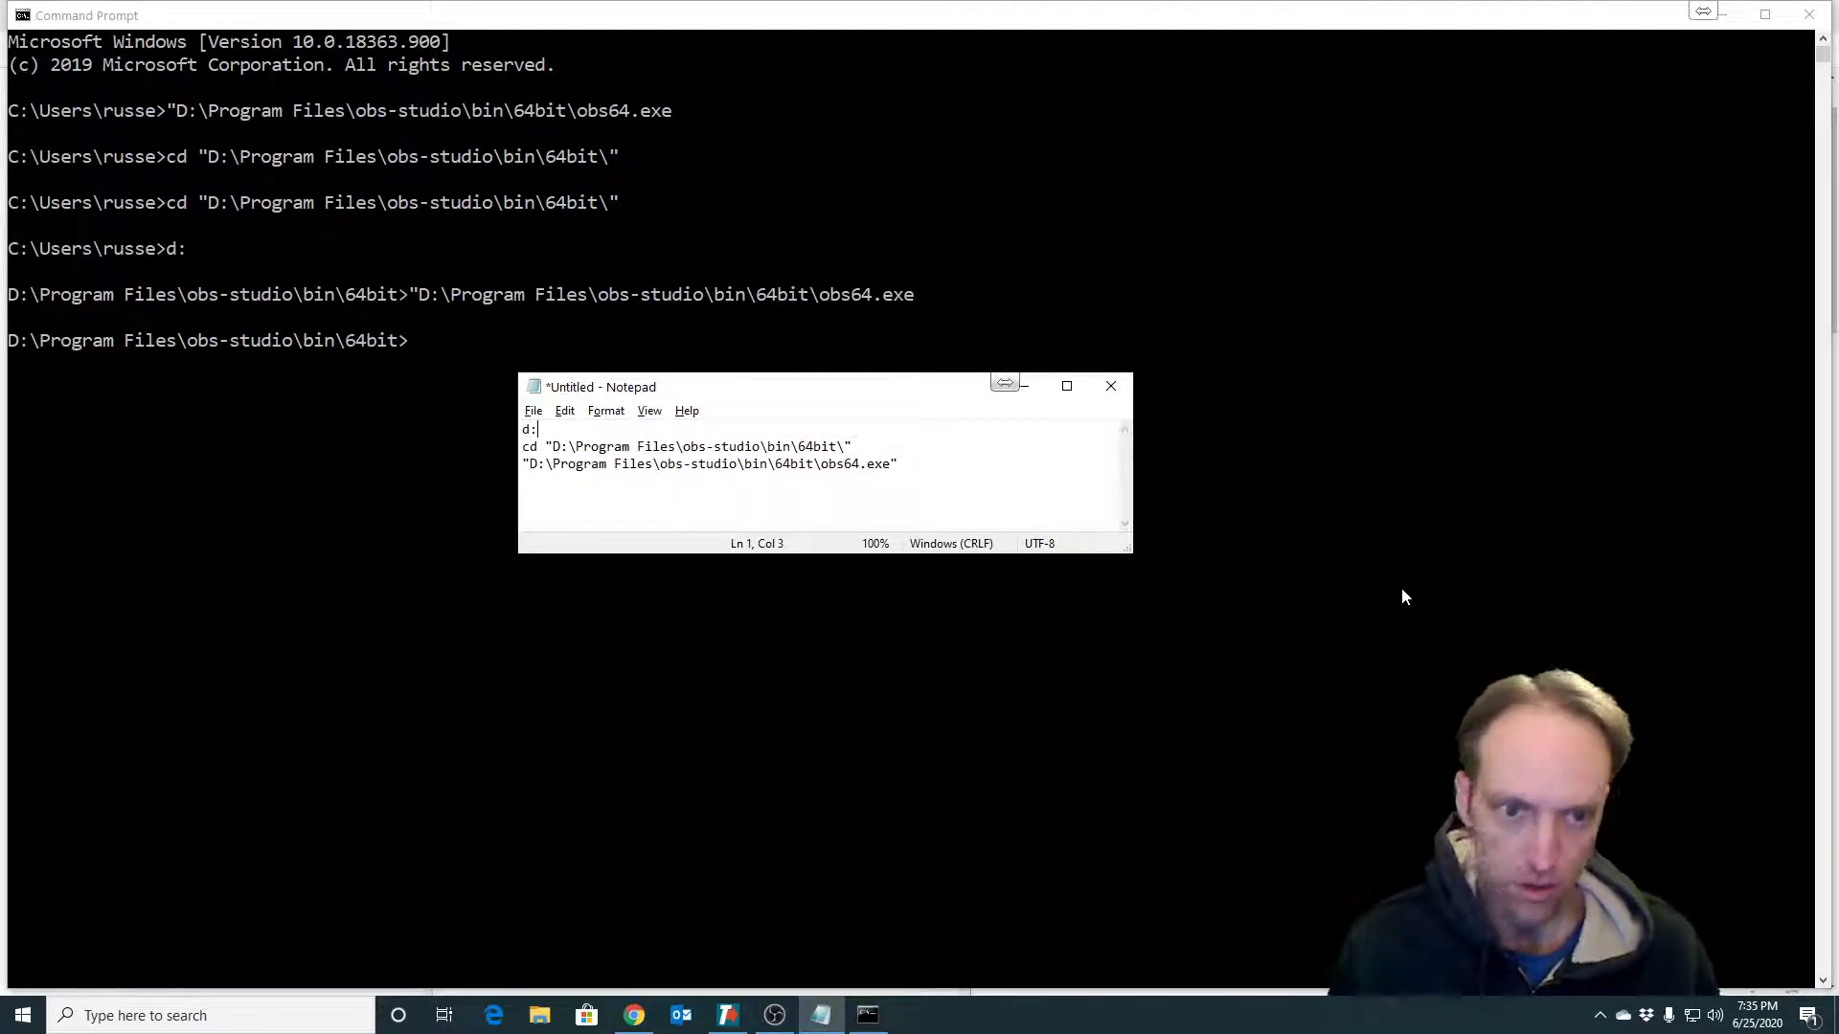
text(:)
Step: Review the three script lines: d:, the cd line and the quoted obs64.exe launch
key(Home)
key(shift+End)
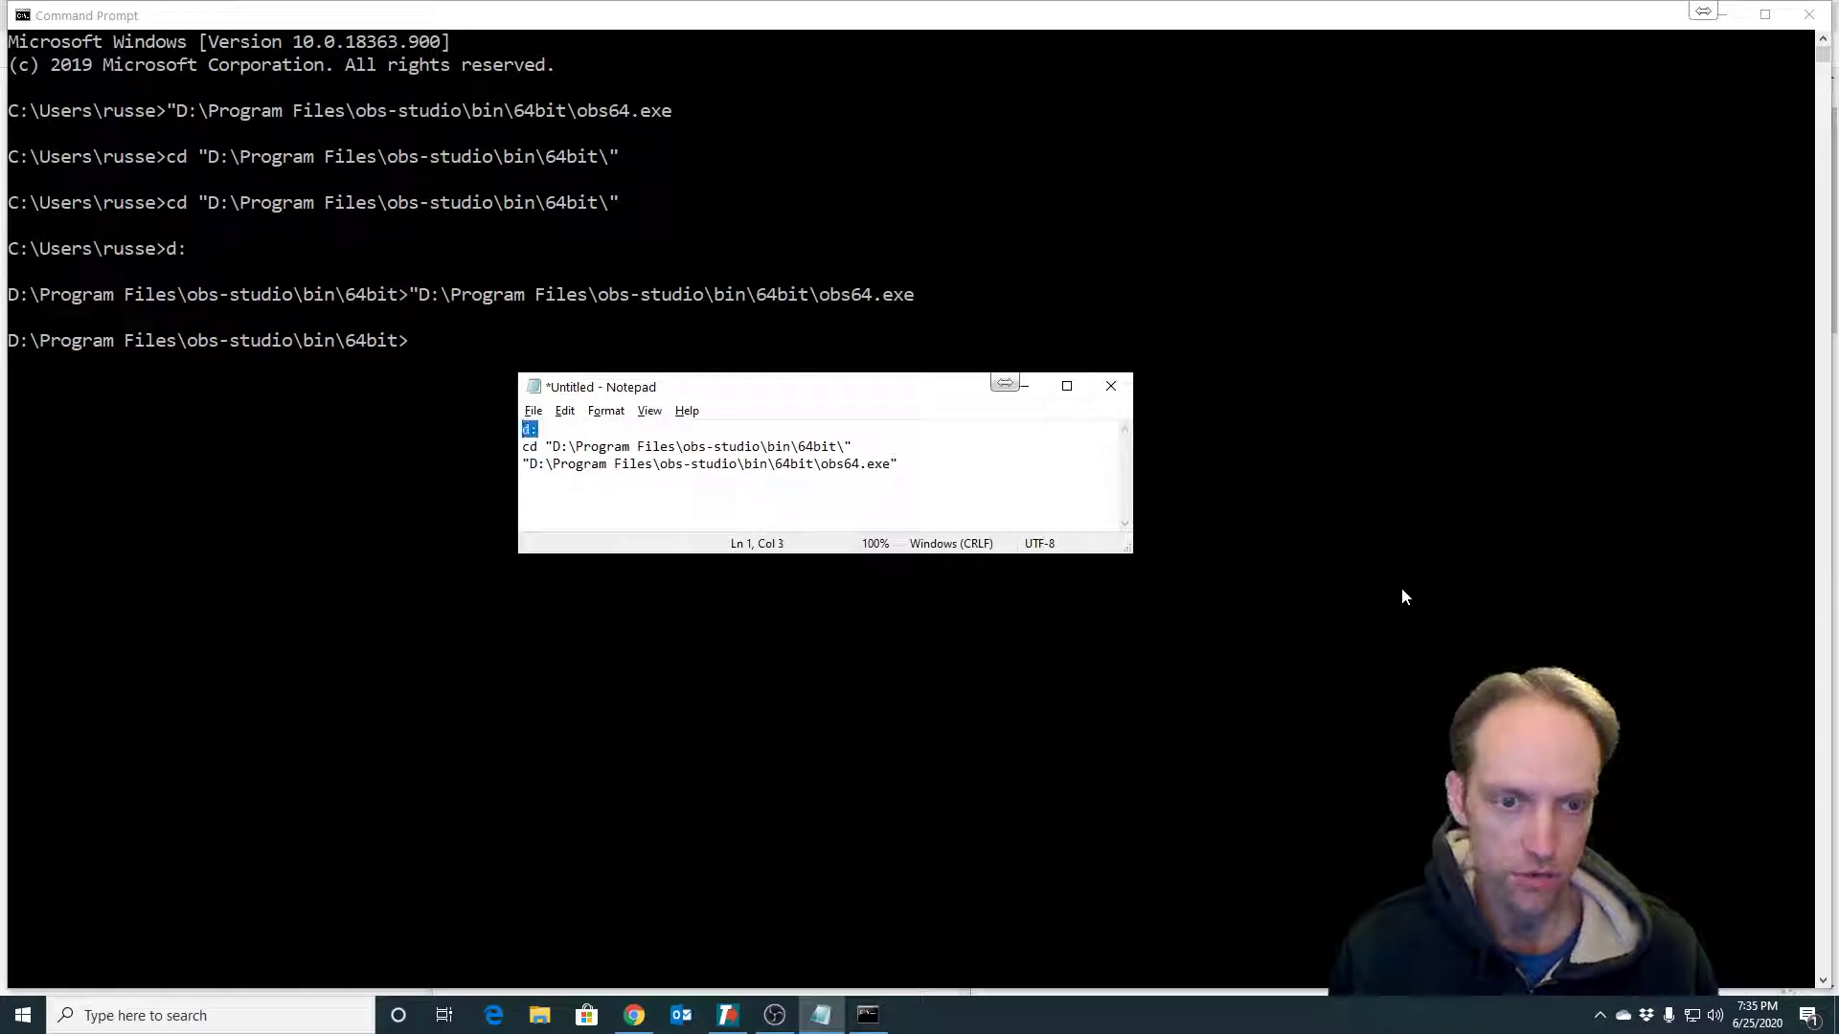
key(Down)
key(Home)
key(shift+End)
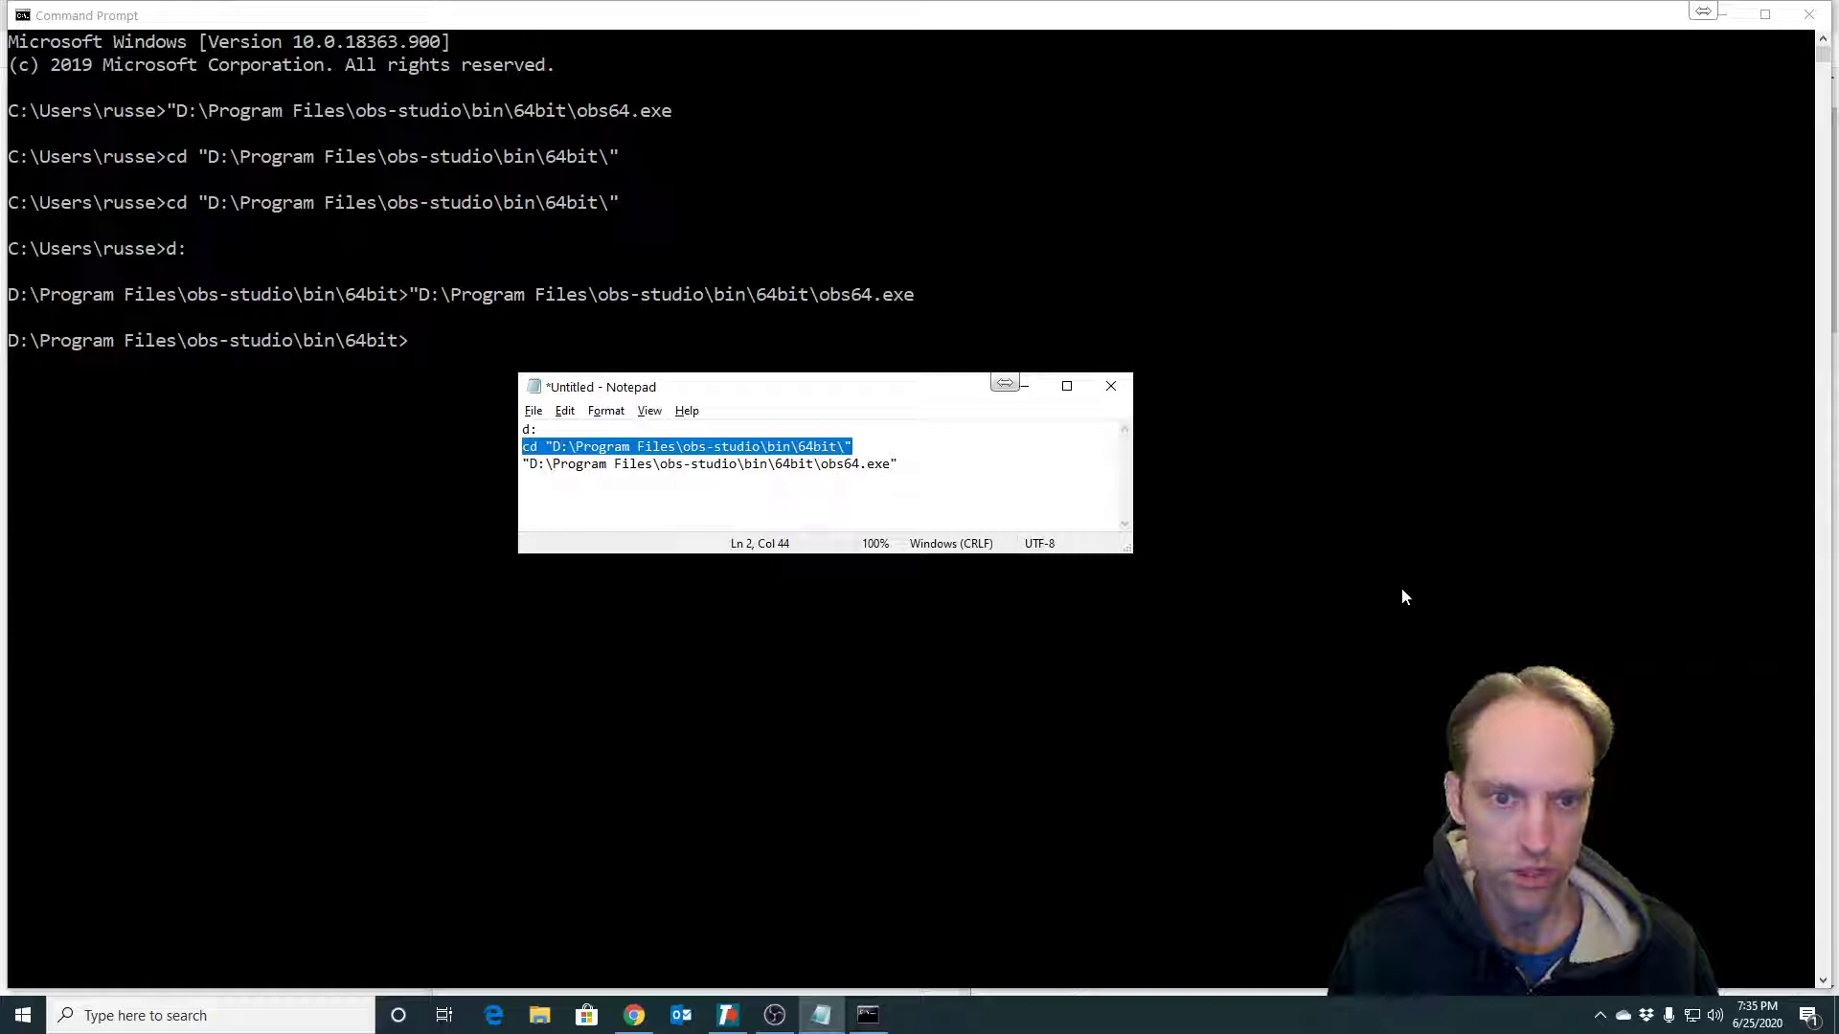
key(Down)
key(Home)
key(shift+End)
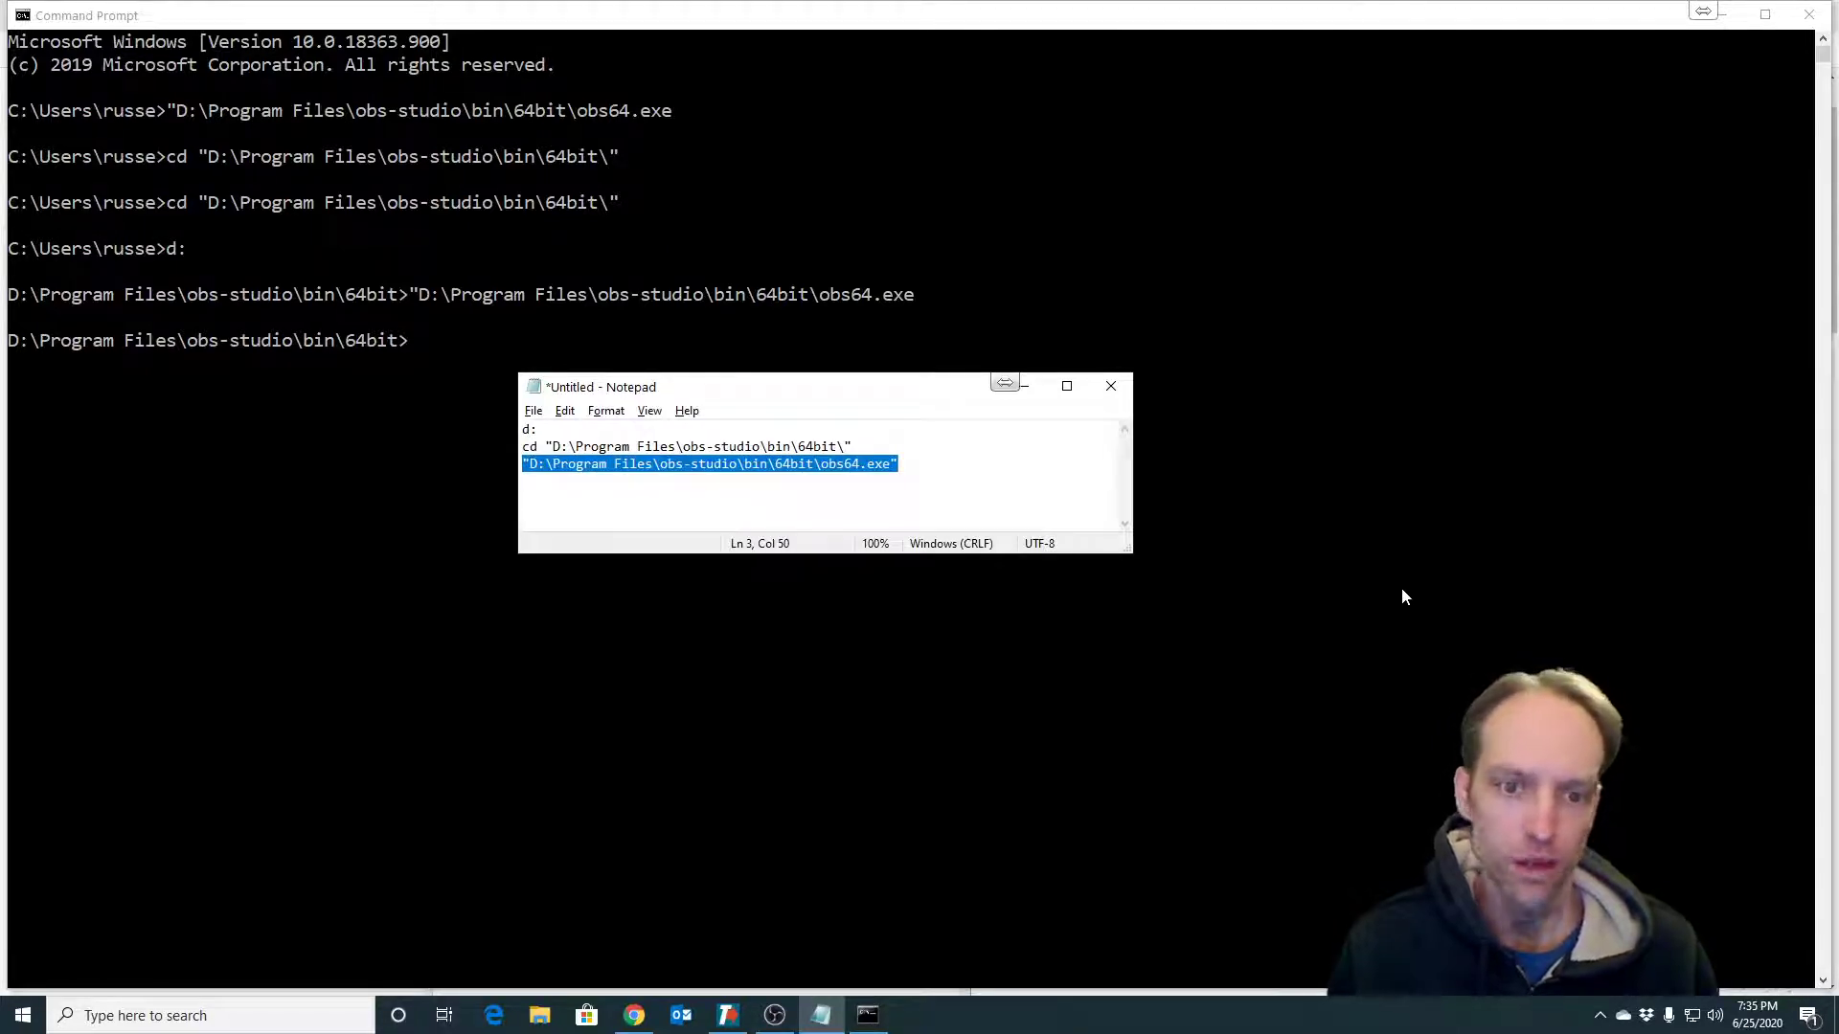
key(alt+f)
key(Escape)
key(Up)
key(Home)
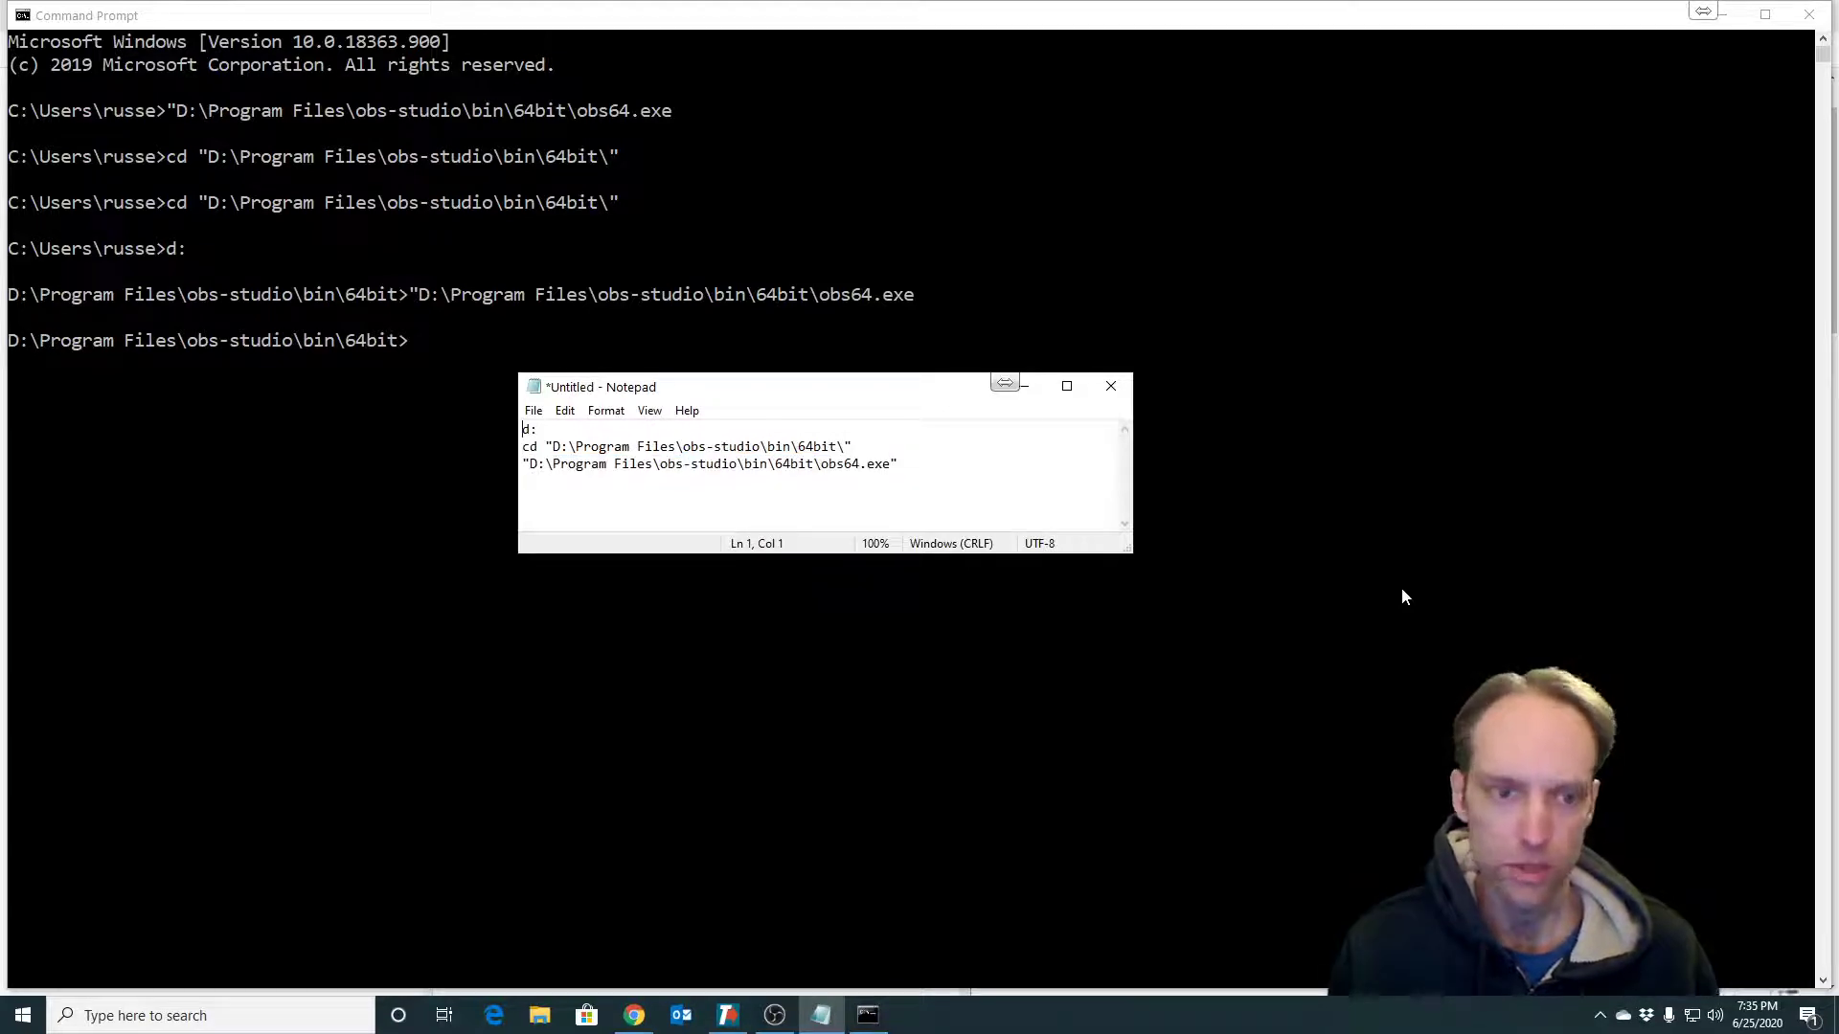
Step: Change the drive letter on all three lines from d to c
key(Up)
key(Delete)
text(c)
key(Down)
key(Right)
key(Right)
key(Right)
key(Delete)
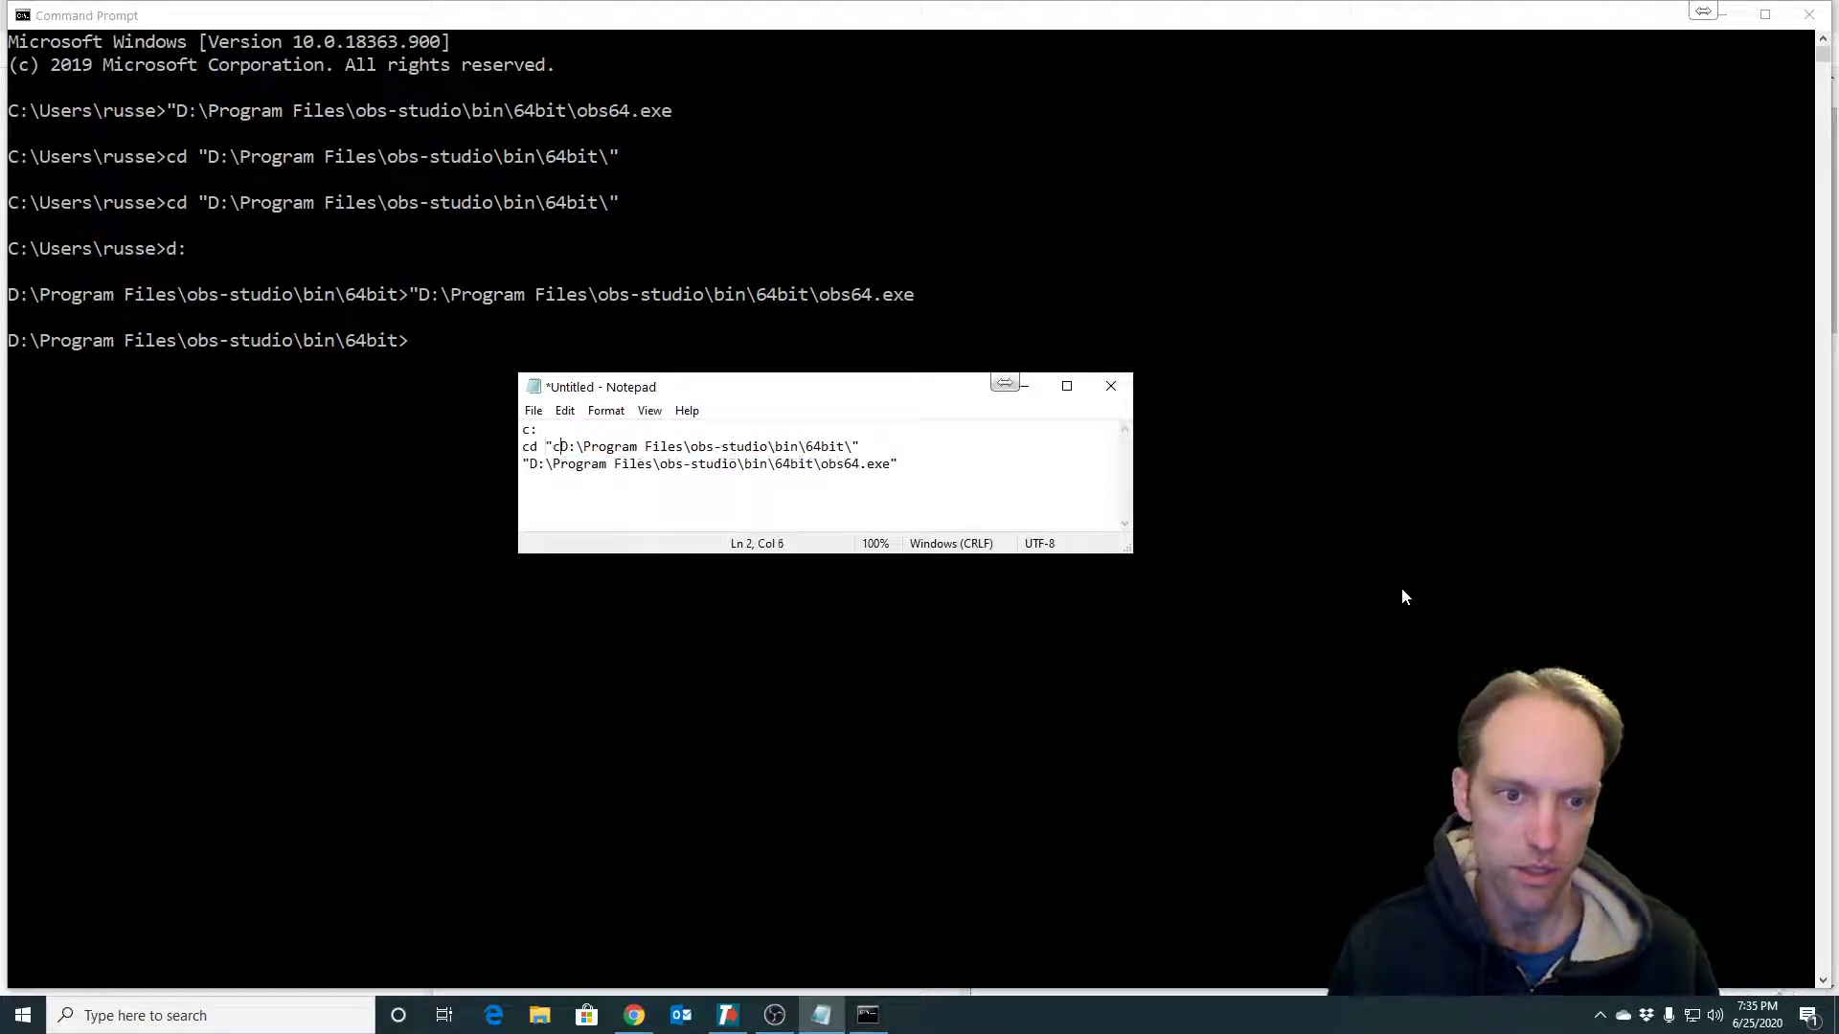
text(c)
key(Down)
key(Home)
key(Right)
key(Delete)
text(c)
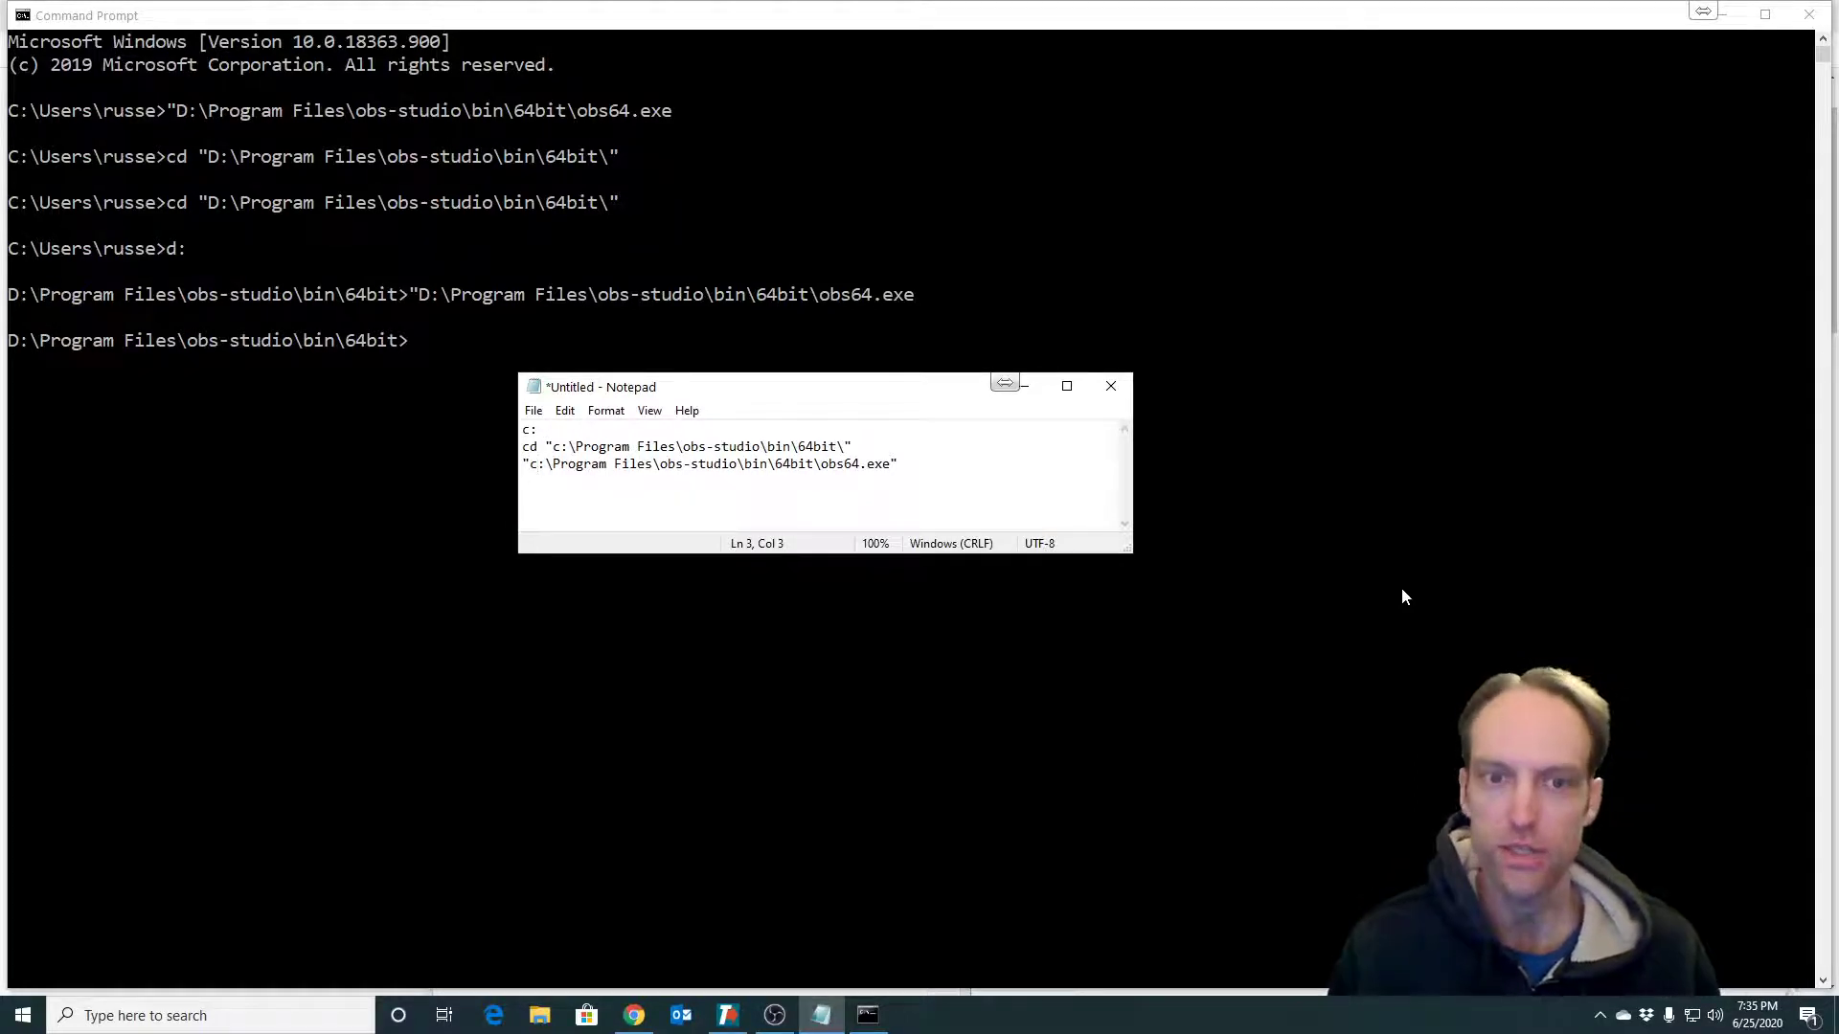
Step: Change the drive letters on all three lines back to d and start saving the script
key(Up)
key(Up)
key(Home)
key(Delete)
text(d)
key(Down)
key(Right)
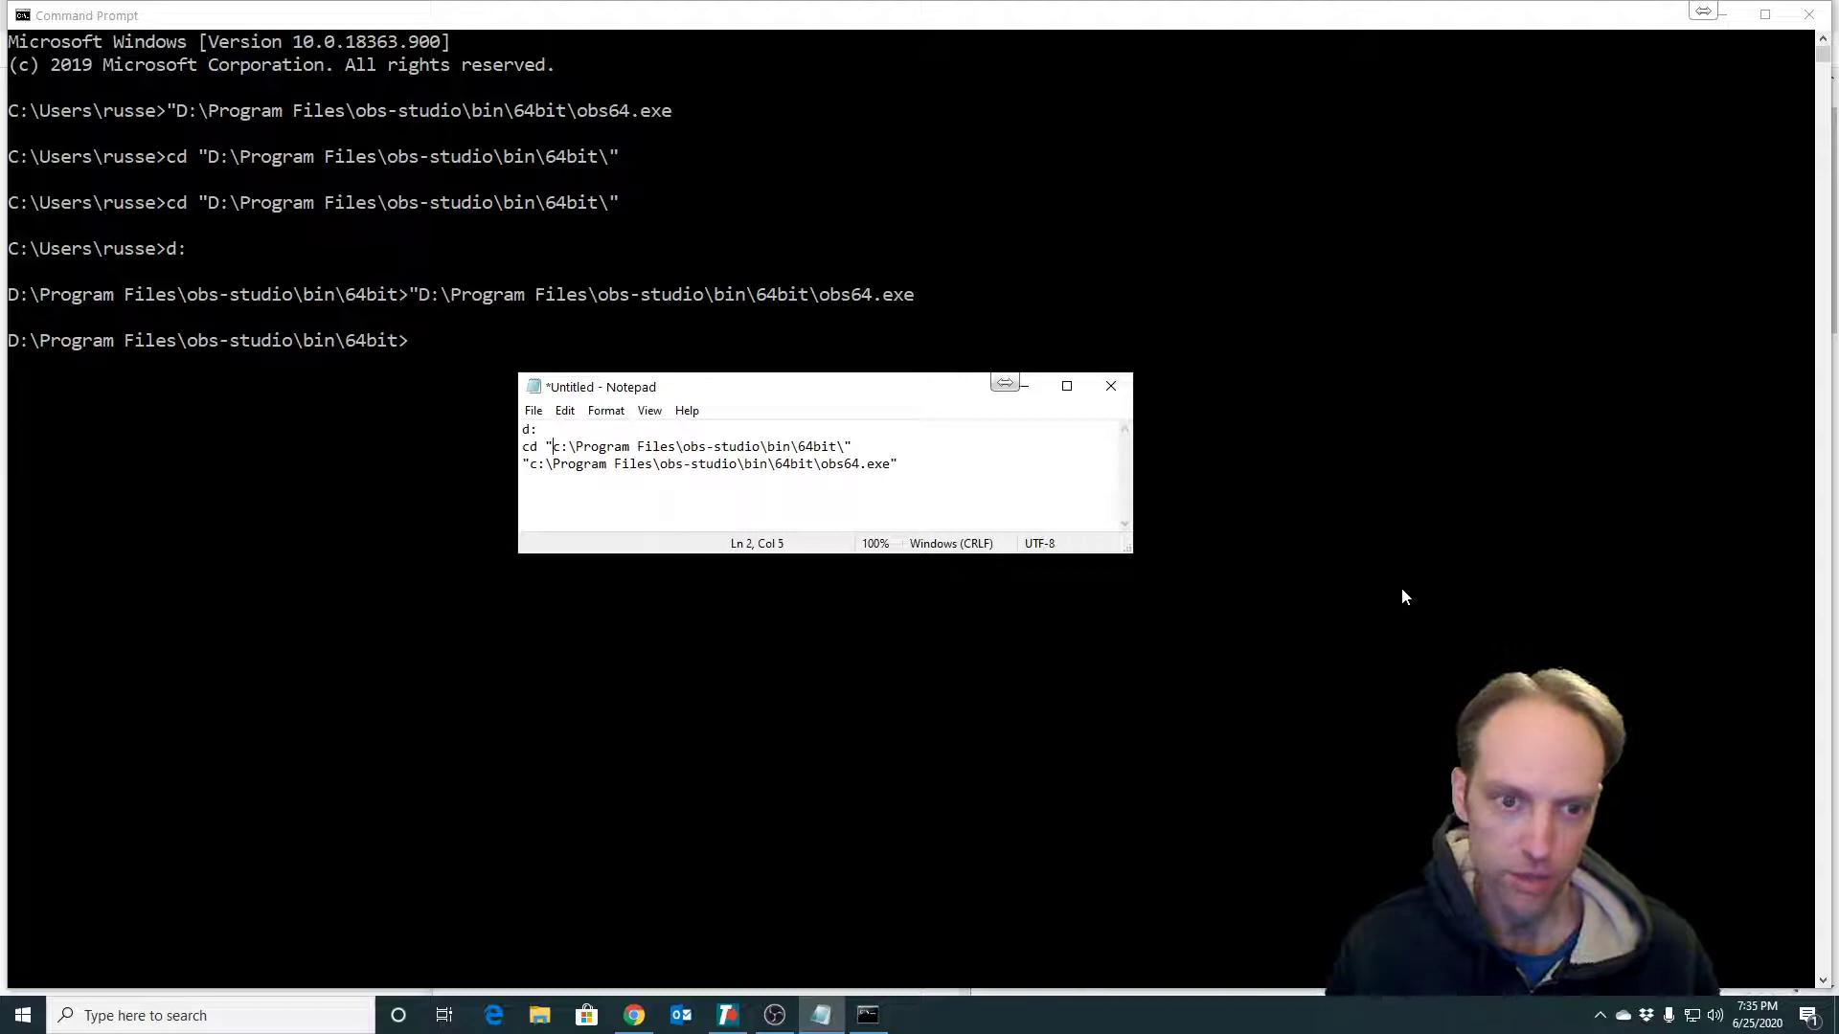
key(Right)
key(Right)
key(Delete)
text(d)
key(Down)
key(Home)
key(Right)
key(Delete)
text(d)
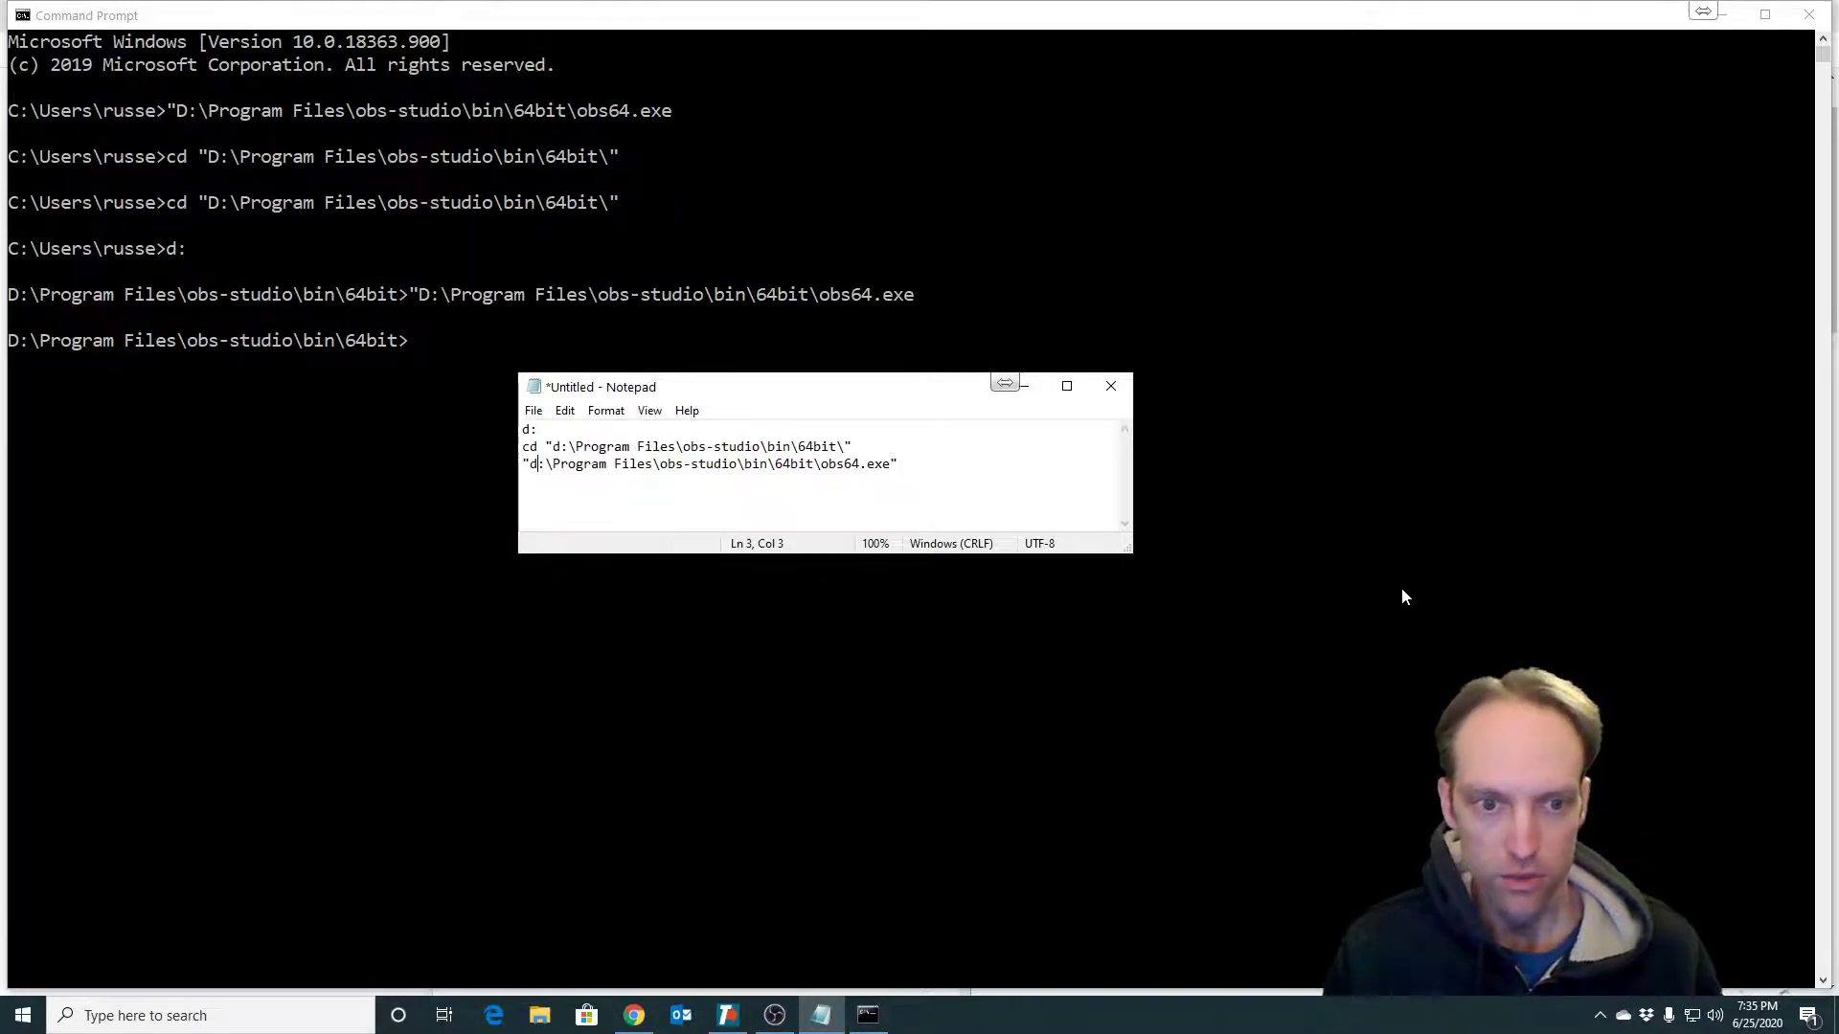
key(ctrl+s)
Step: Save the script as obs.bat in D:\tools with the All Files type
text(x)
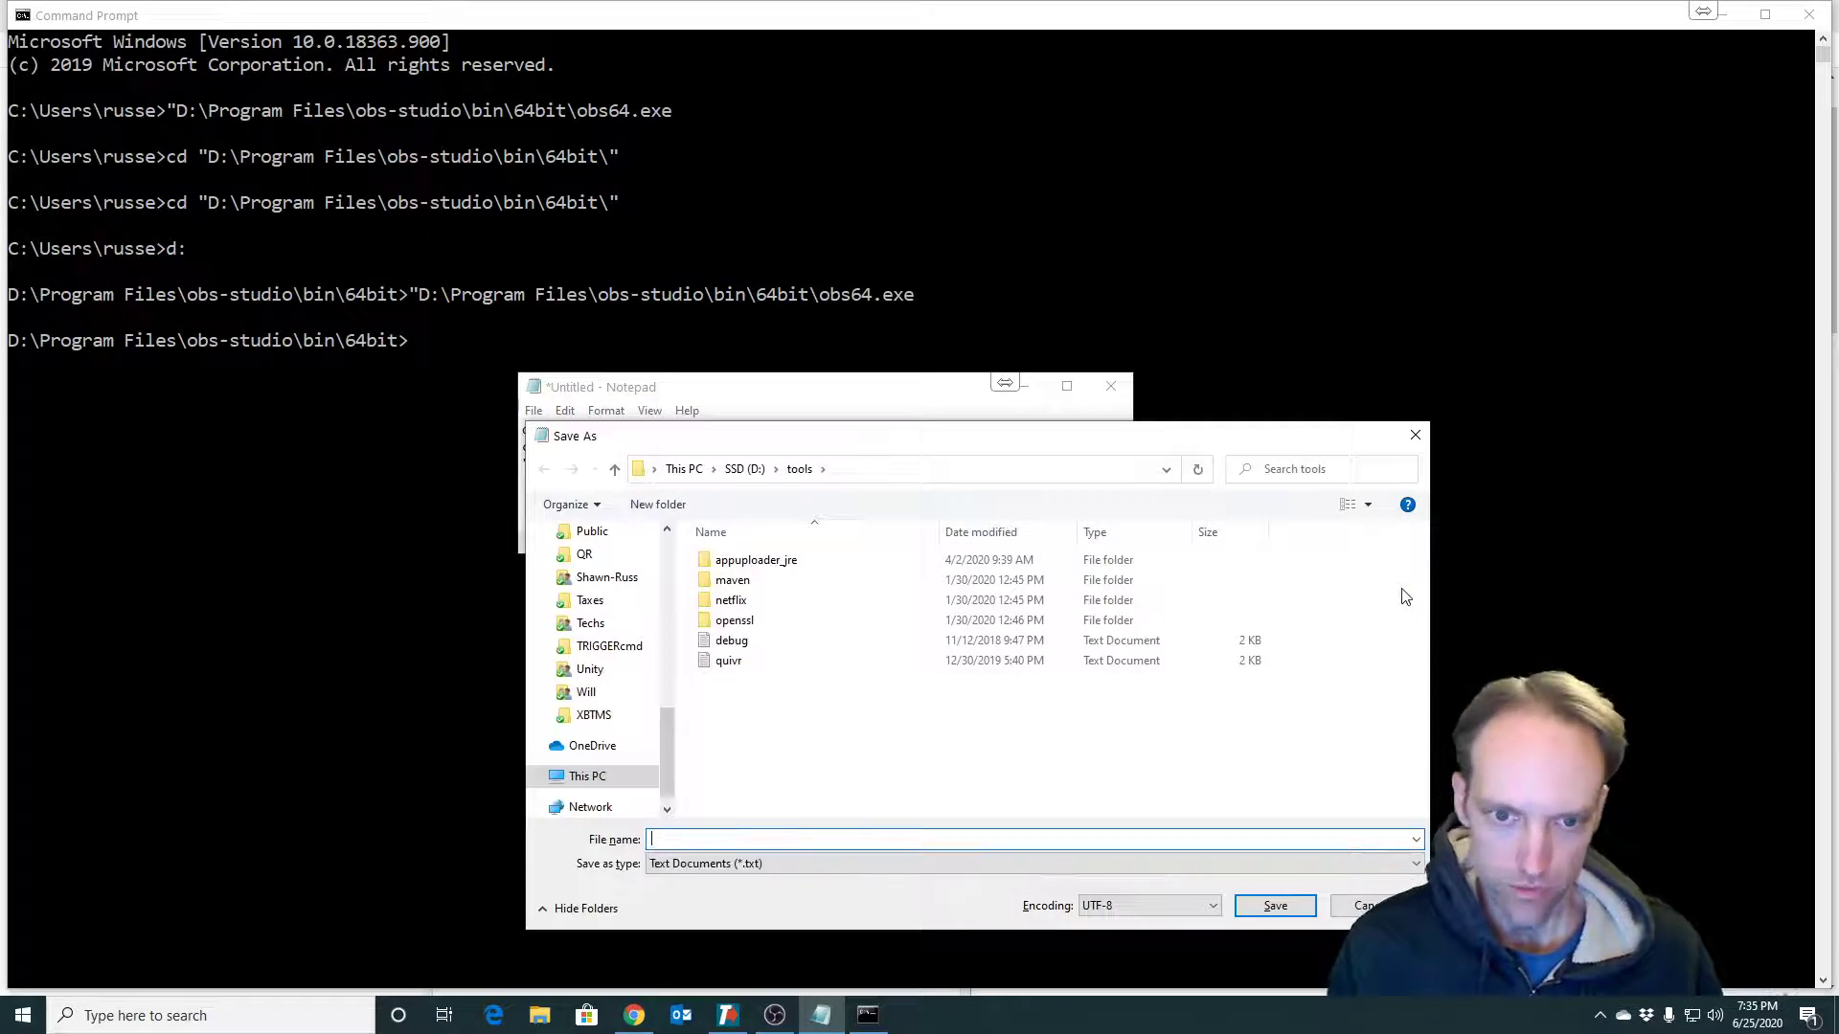
key(BackSpace)
text(c)
key(BackSpace)
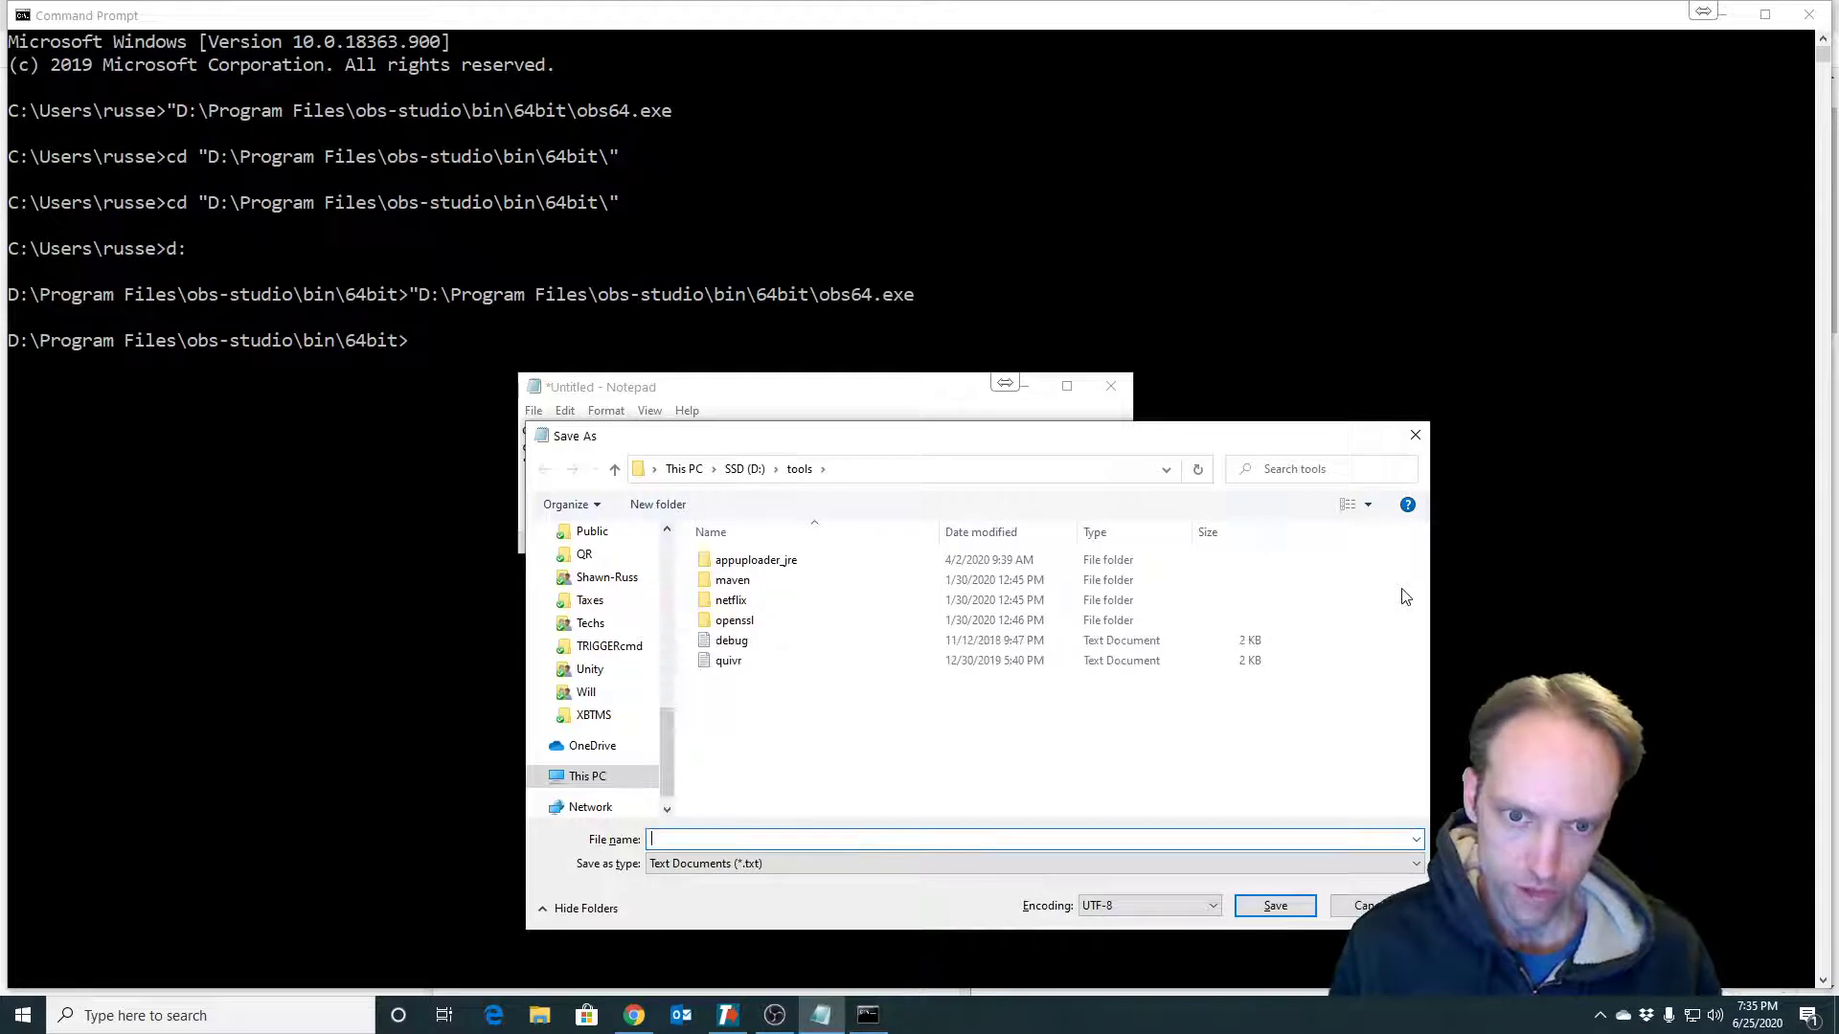
text(obs)
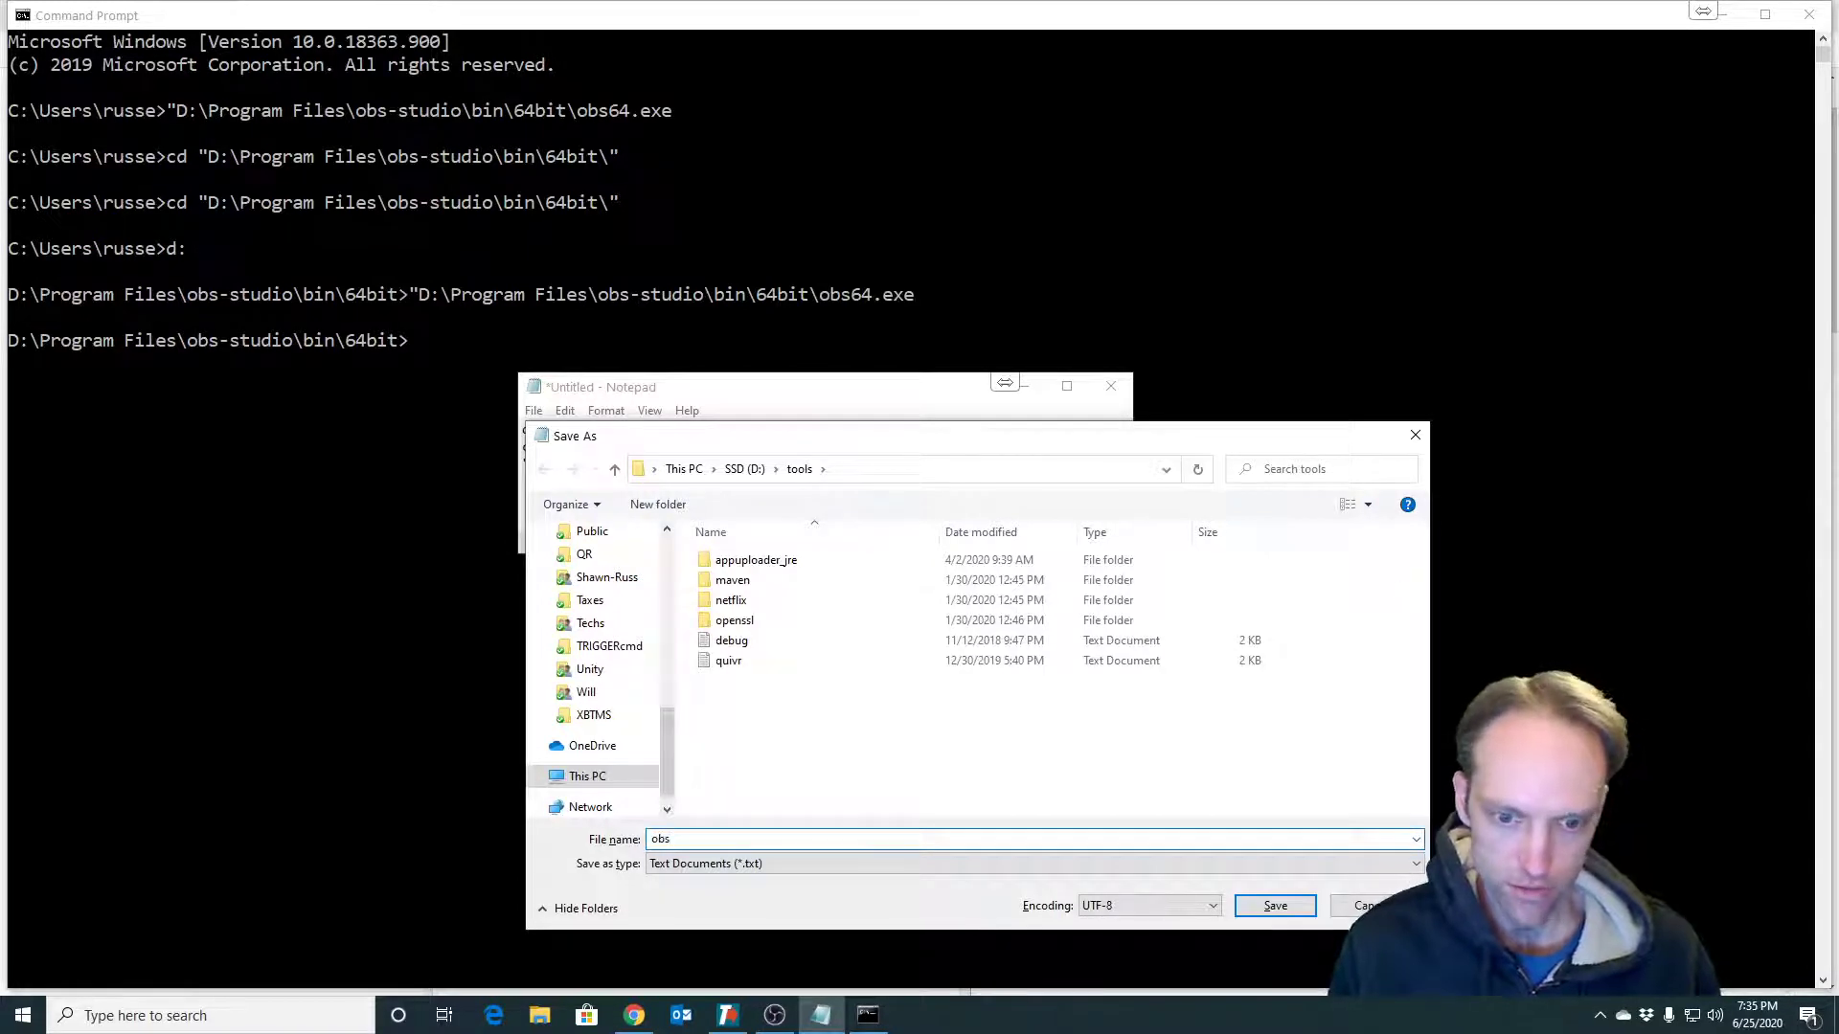
key(Tab)
key(alt+Down)
key(Down)
key(Return)
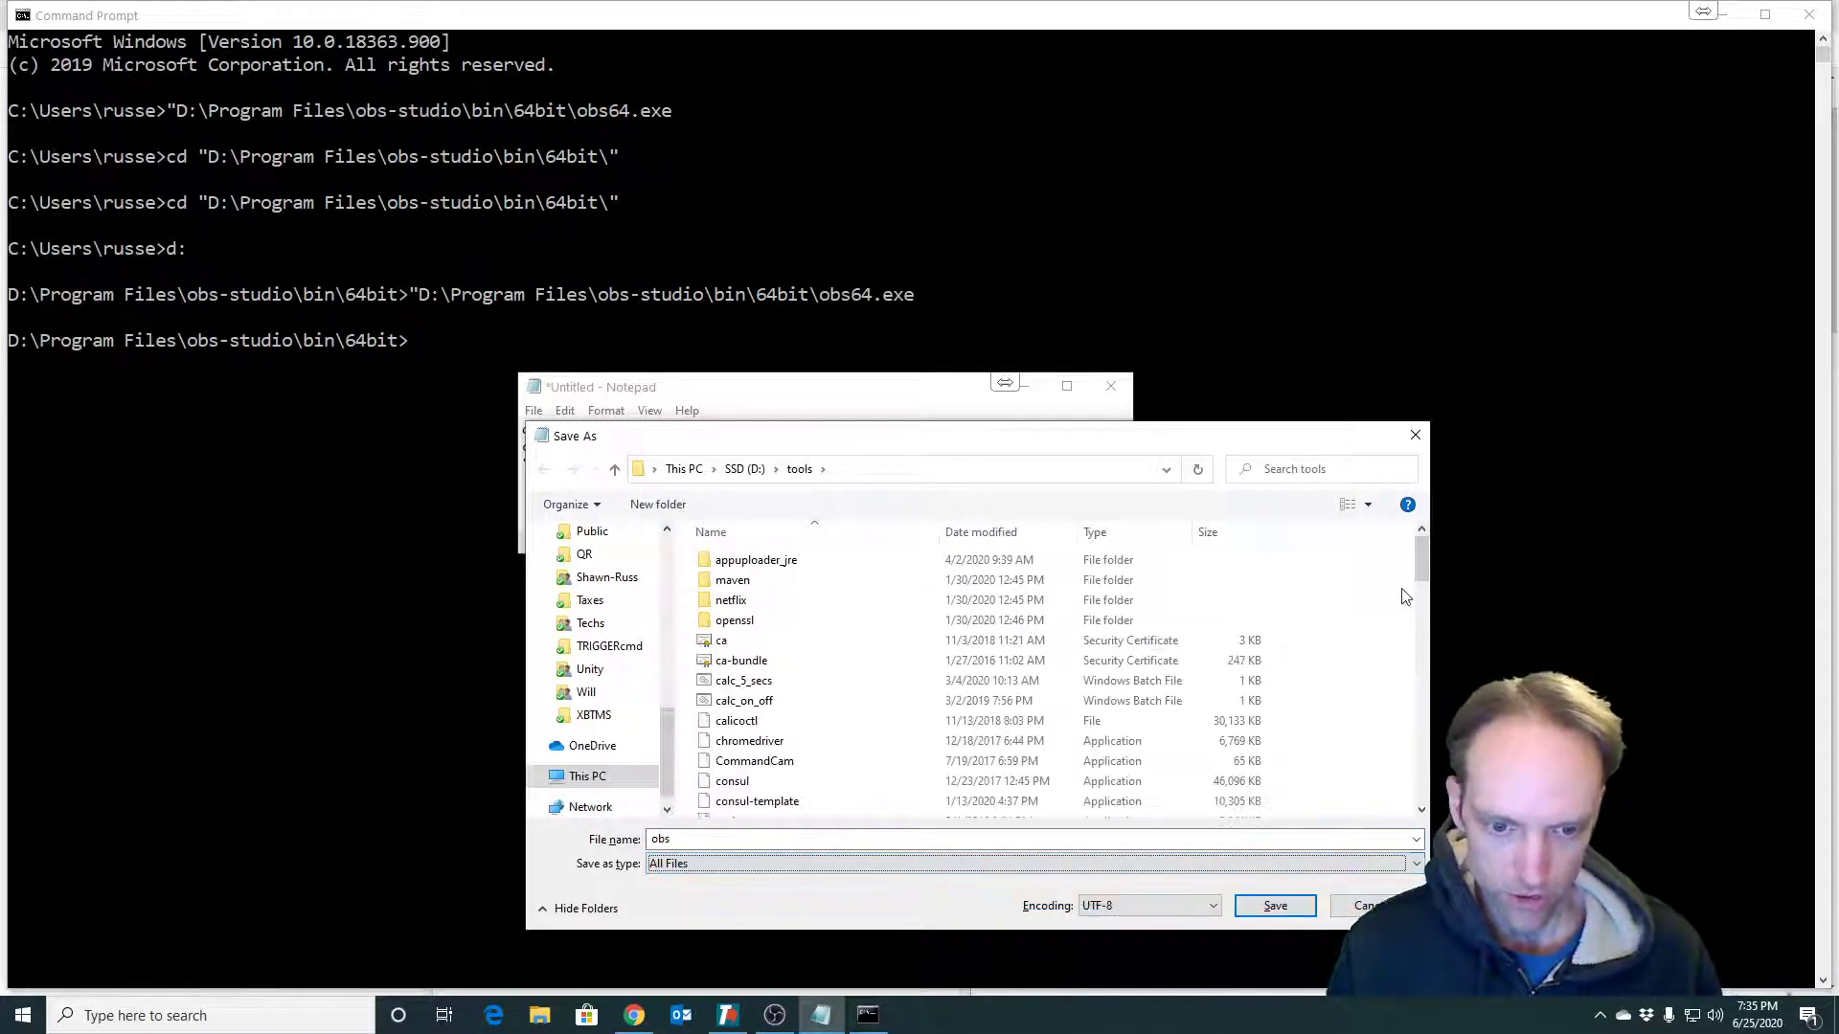
key(shift+Tab)
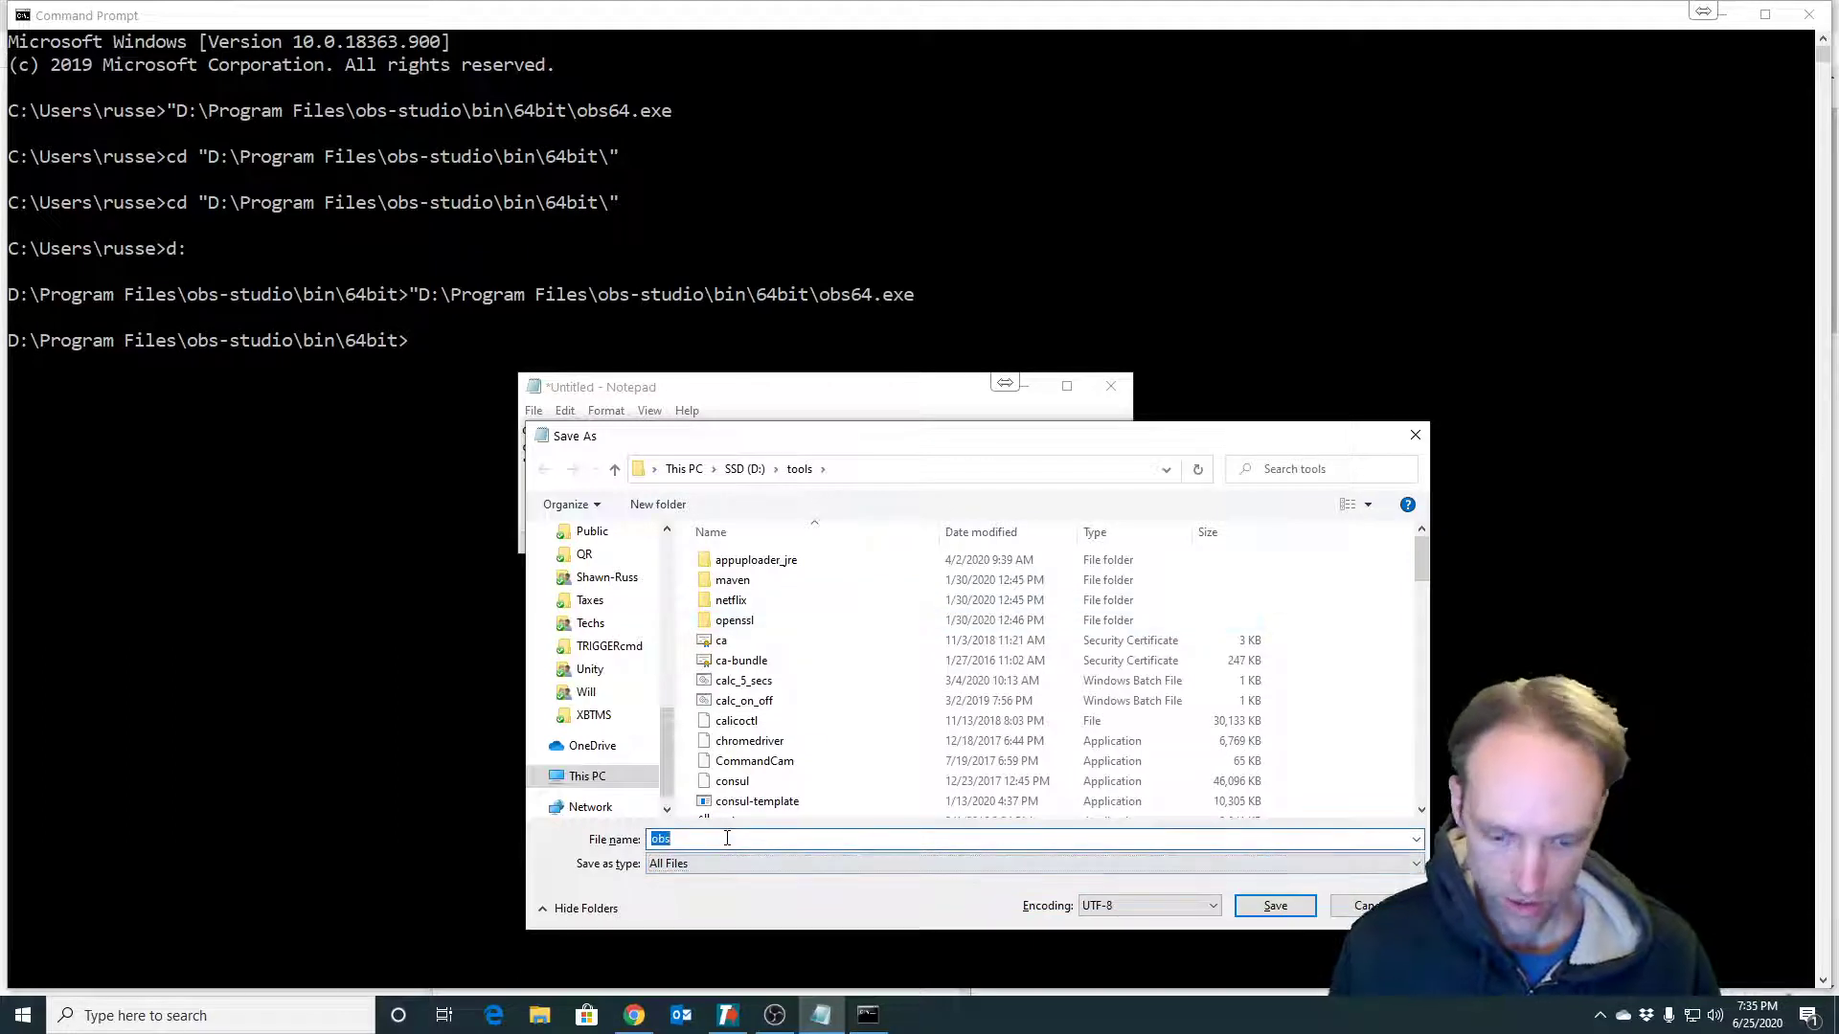
key(End)
text(.bat)
key(Return)
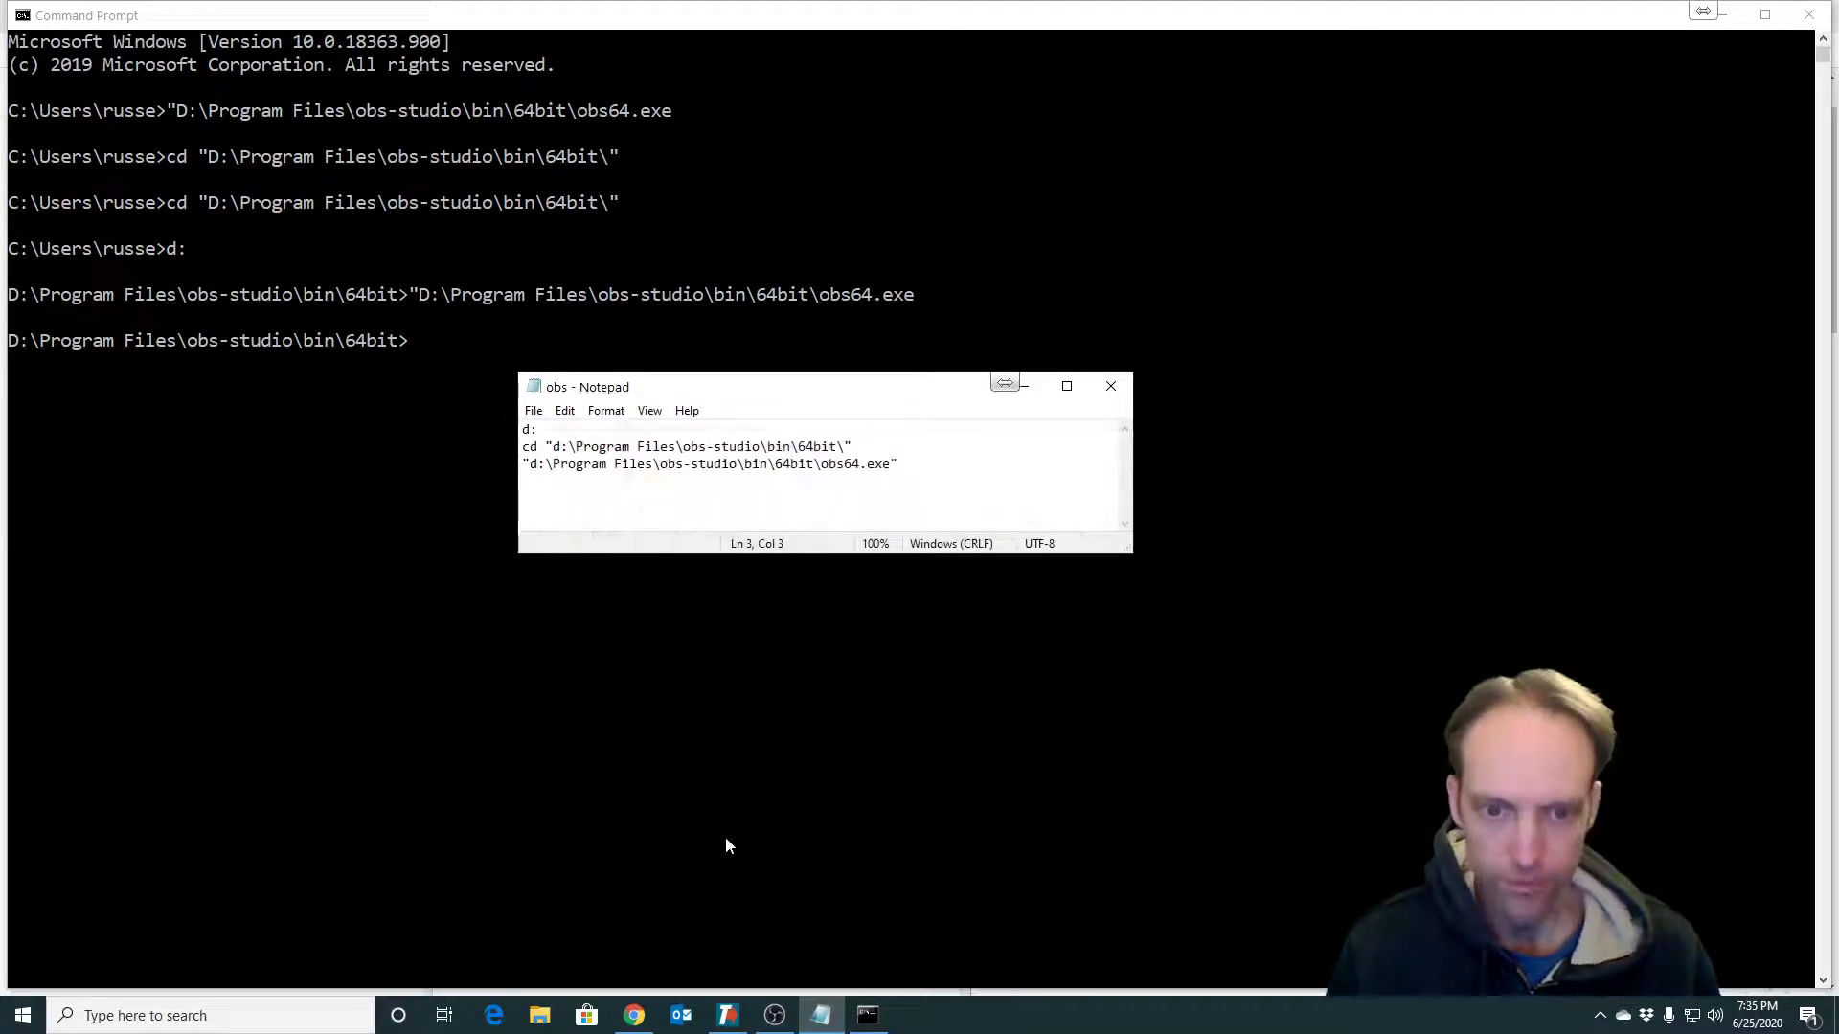
Step: Close Notepad, go to the C: drive root, then run d:\tools\obs and cancel the duplicate-OBS warning
click(1107, 387)
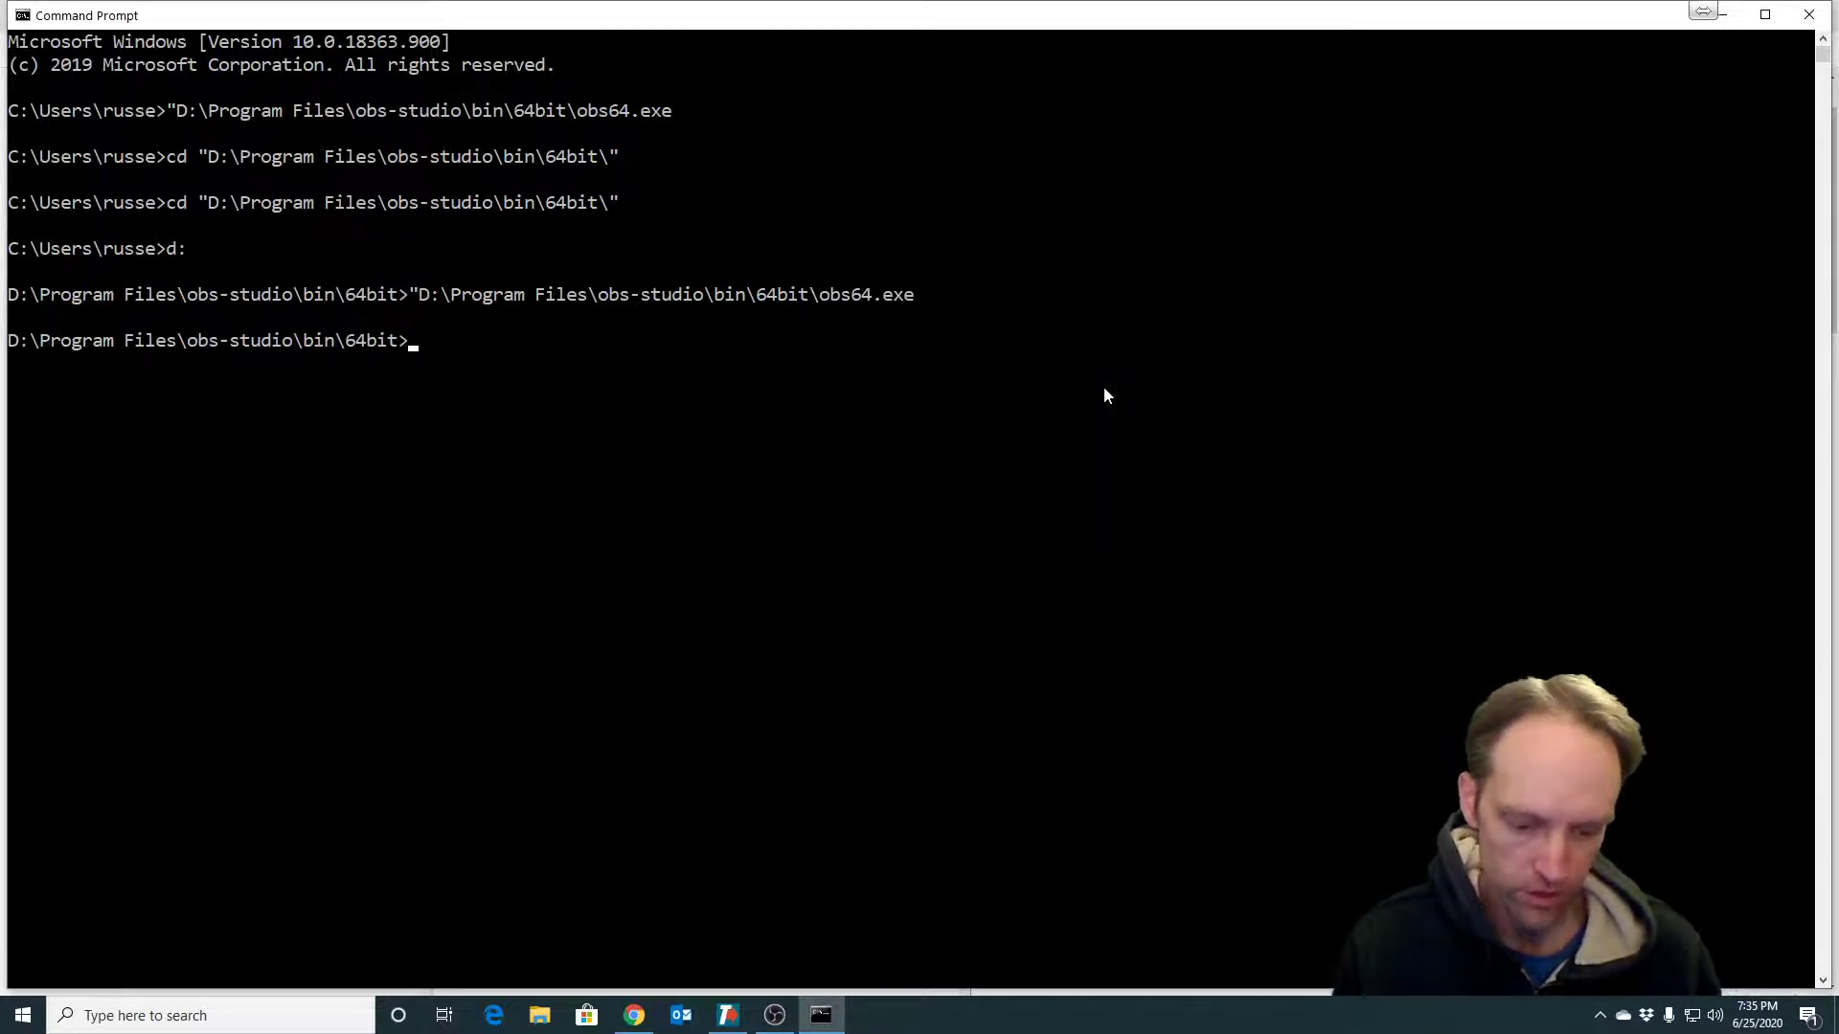
text(cd \)
key(Return)
text(c:)
key(Return)
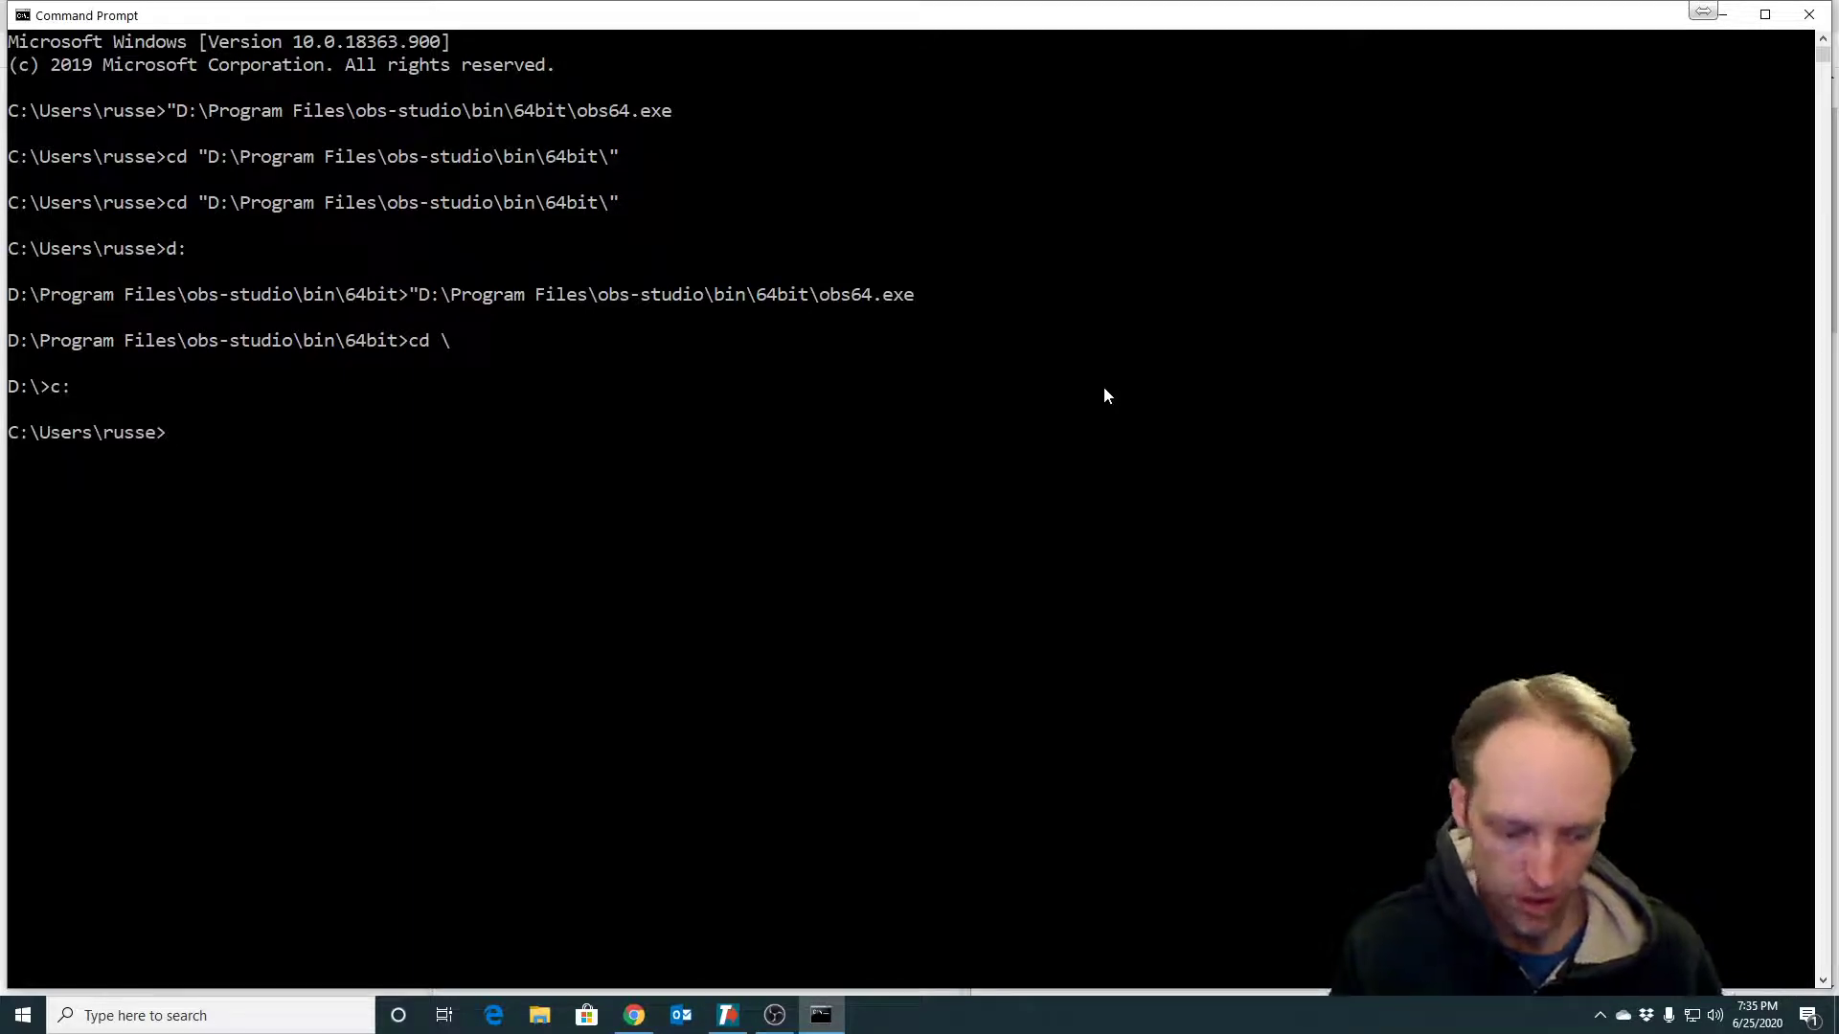
text(d:\tools\o)
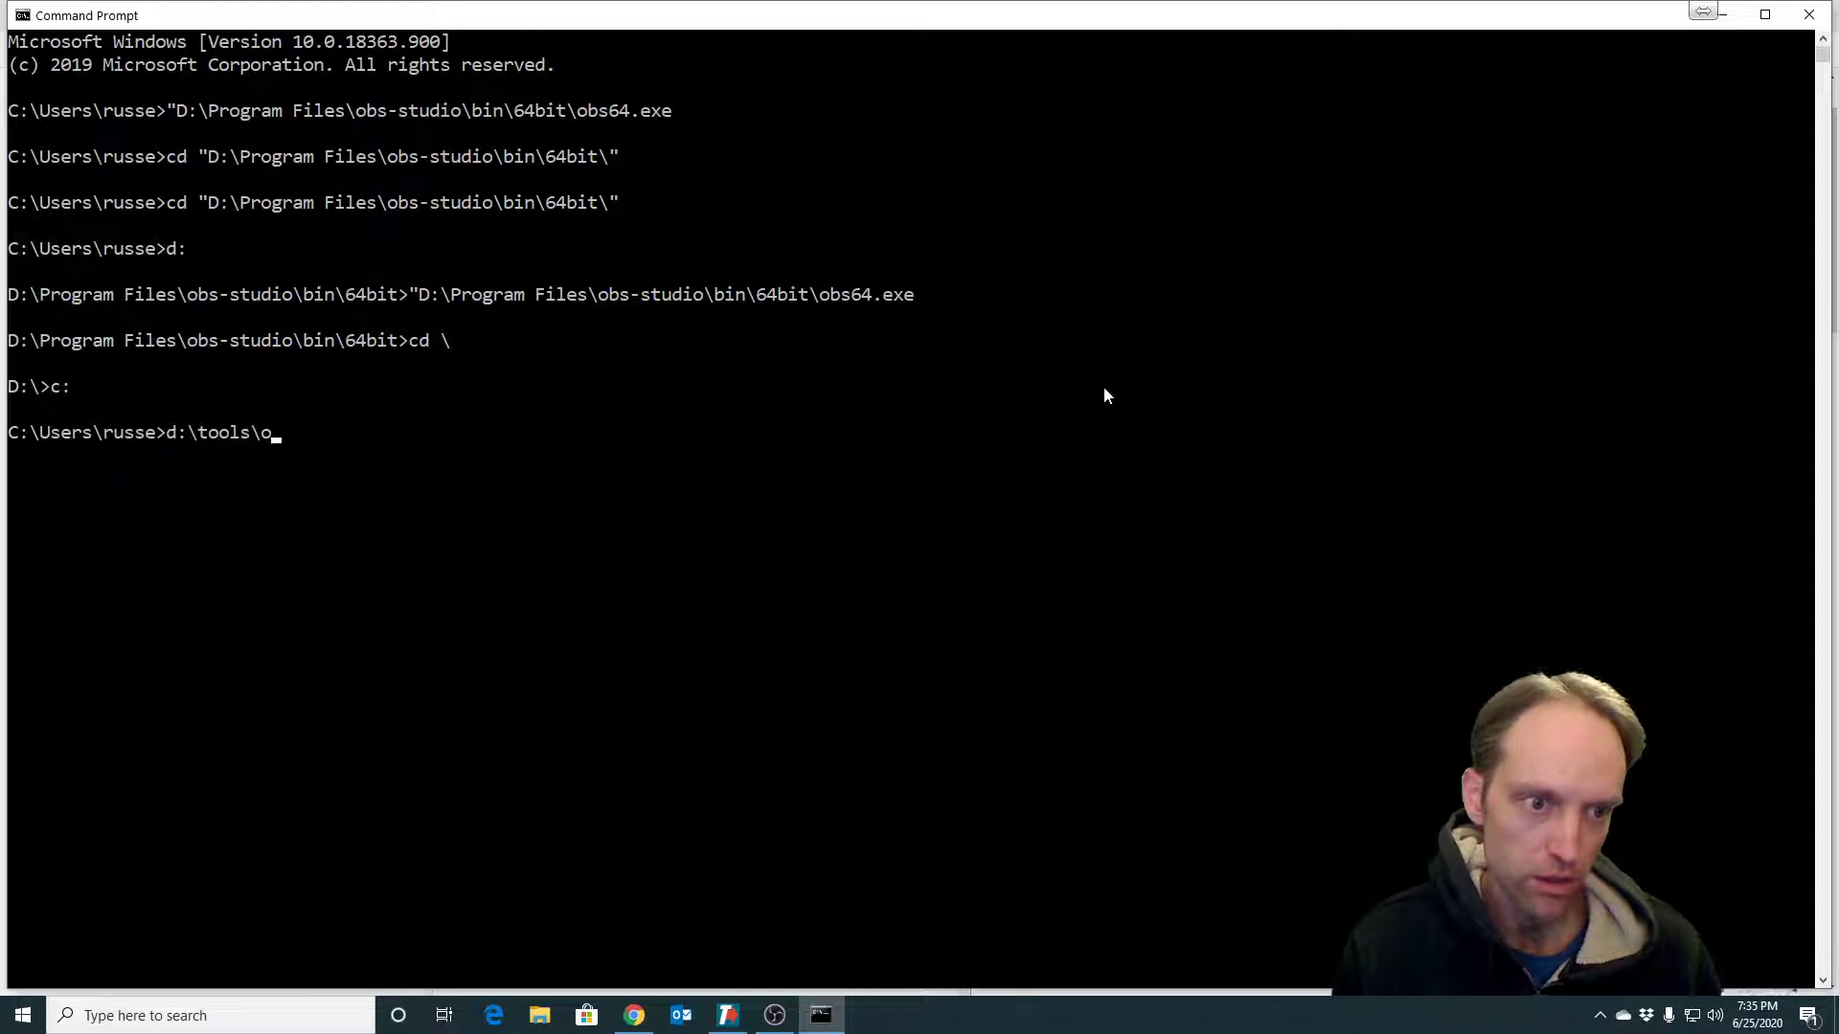
text(bs)
key(Return)
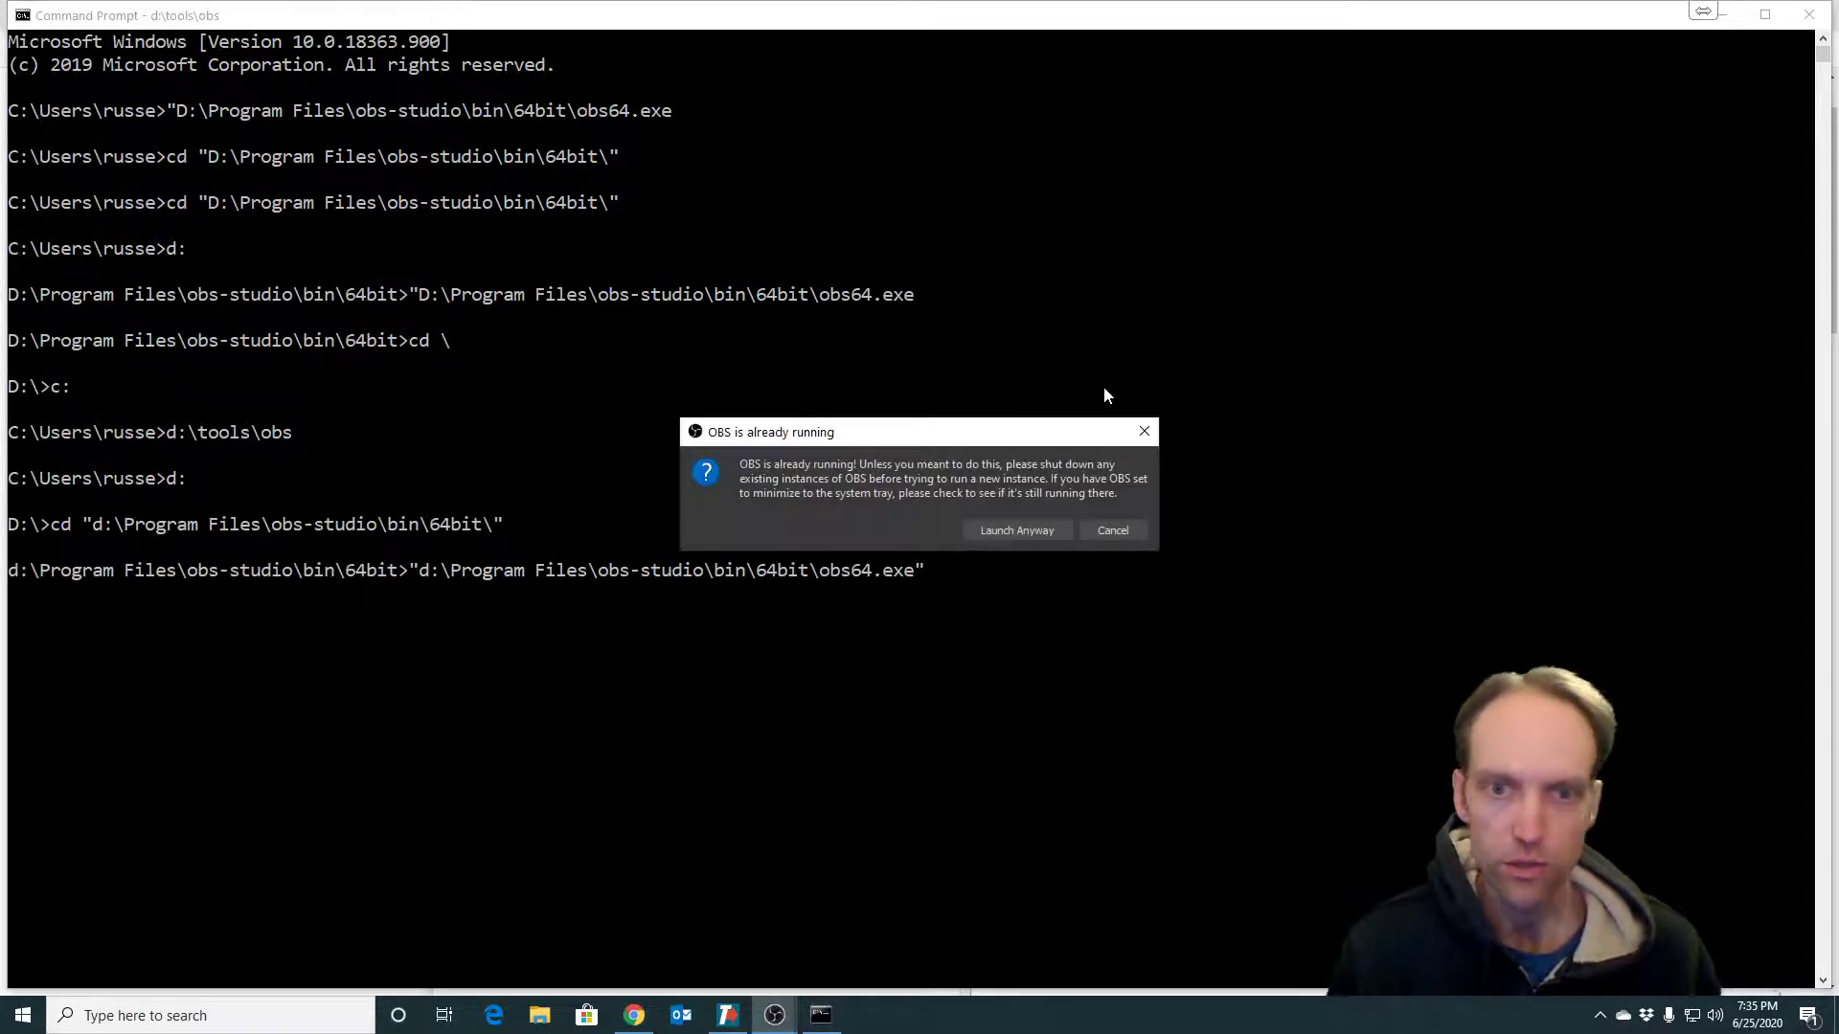
click(1103, 532)
Step: Add a TRIGGERcmd command running d:\tools\obs.bat with trigger OBS and voice word obs
click(727, 1015)
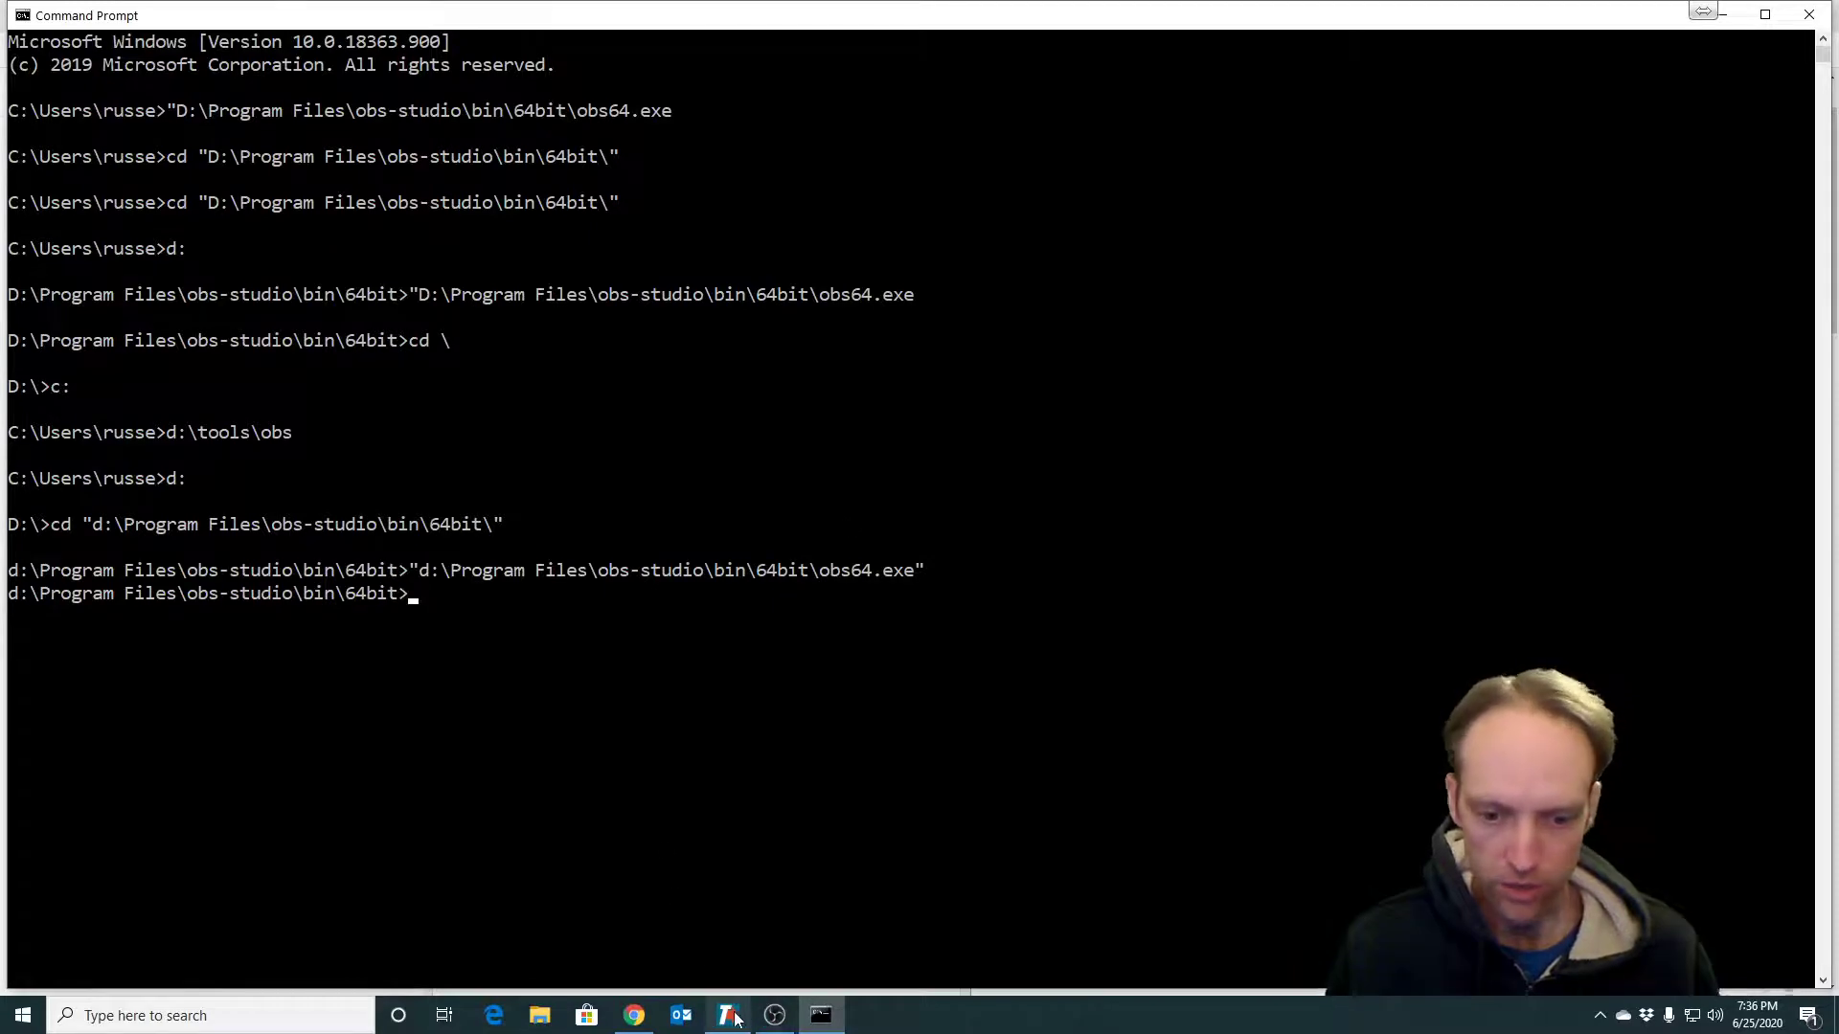
click(886, 291)
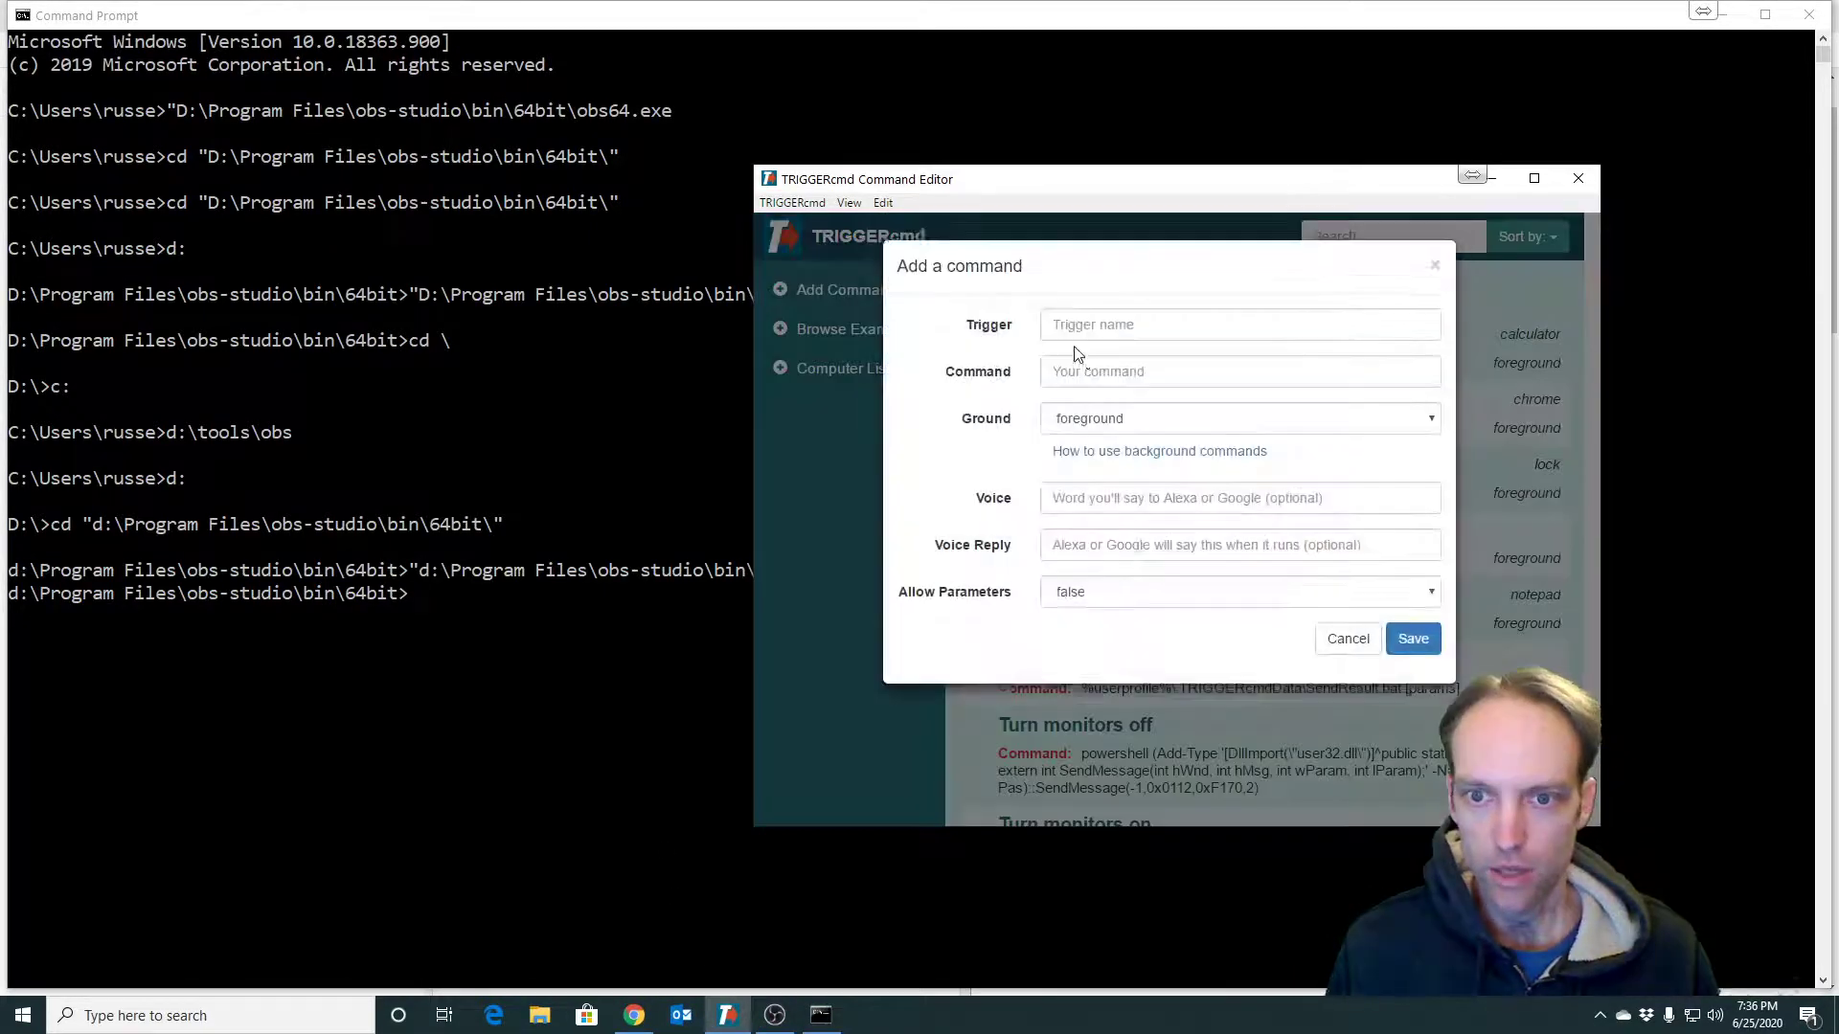
click(1177, 379)
text(d:\)
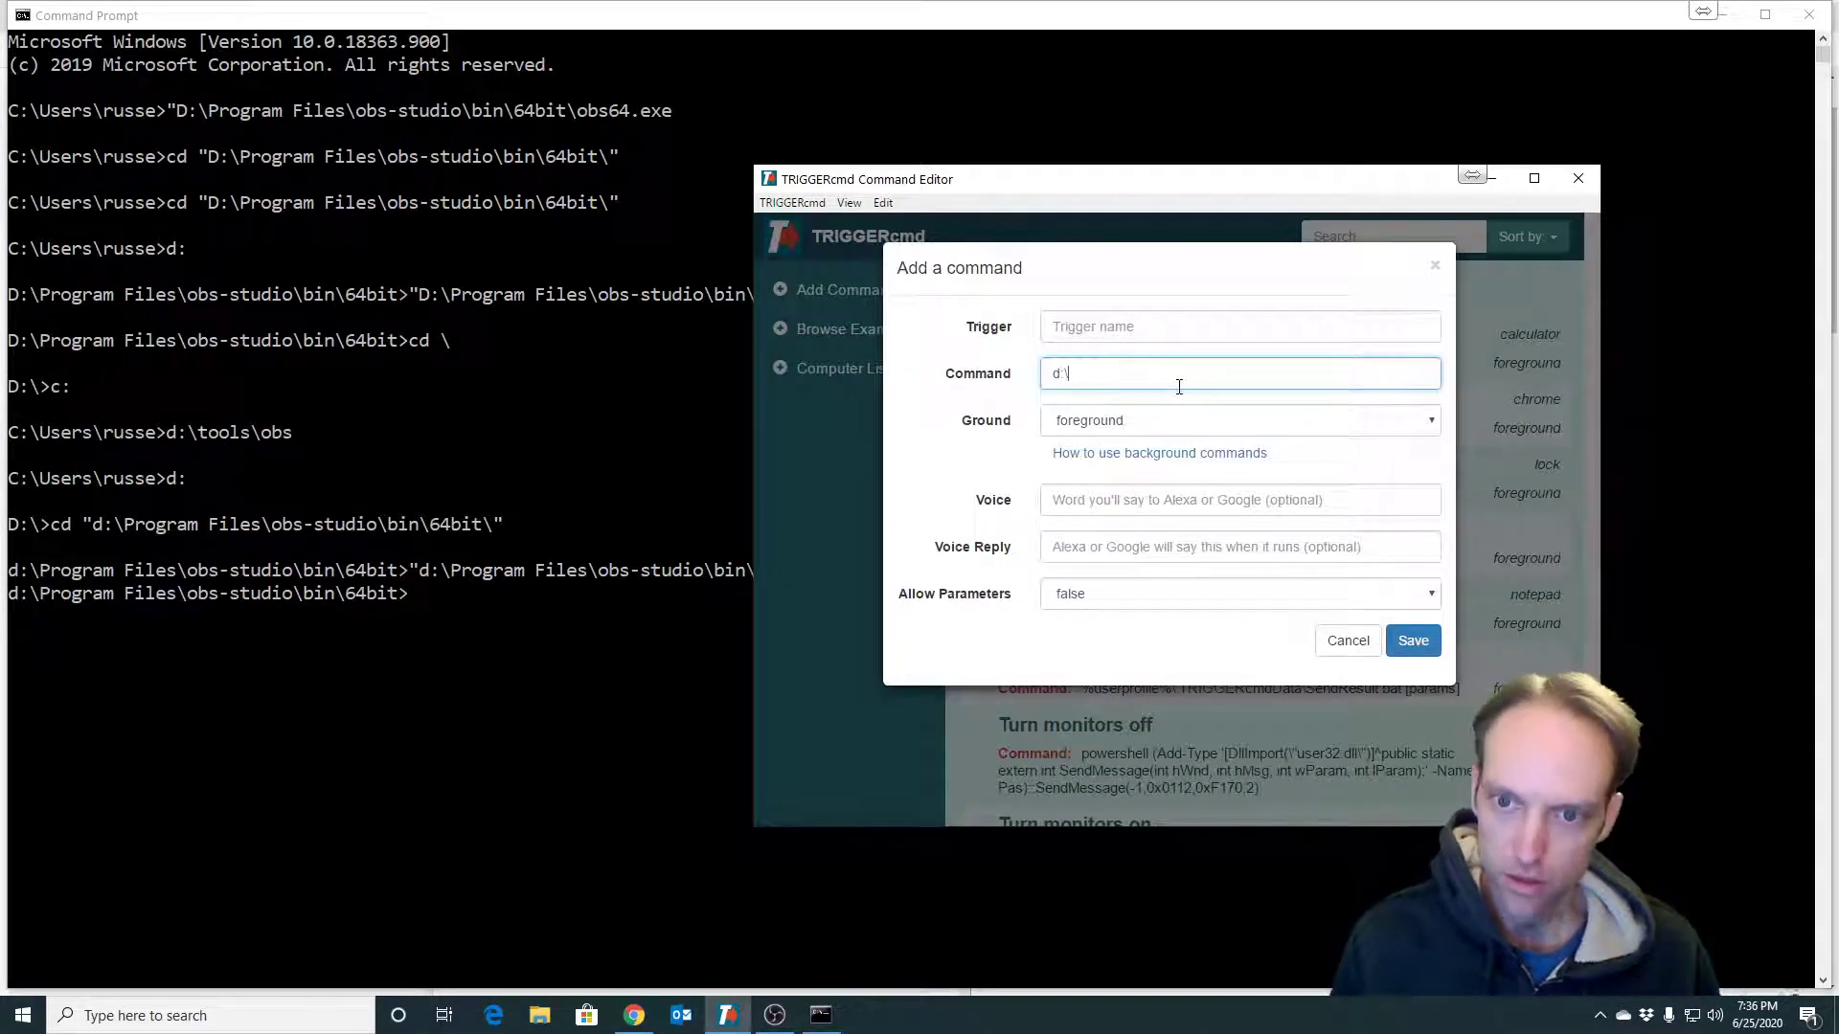
key(BackSpace)
key(BackSpace)
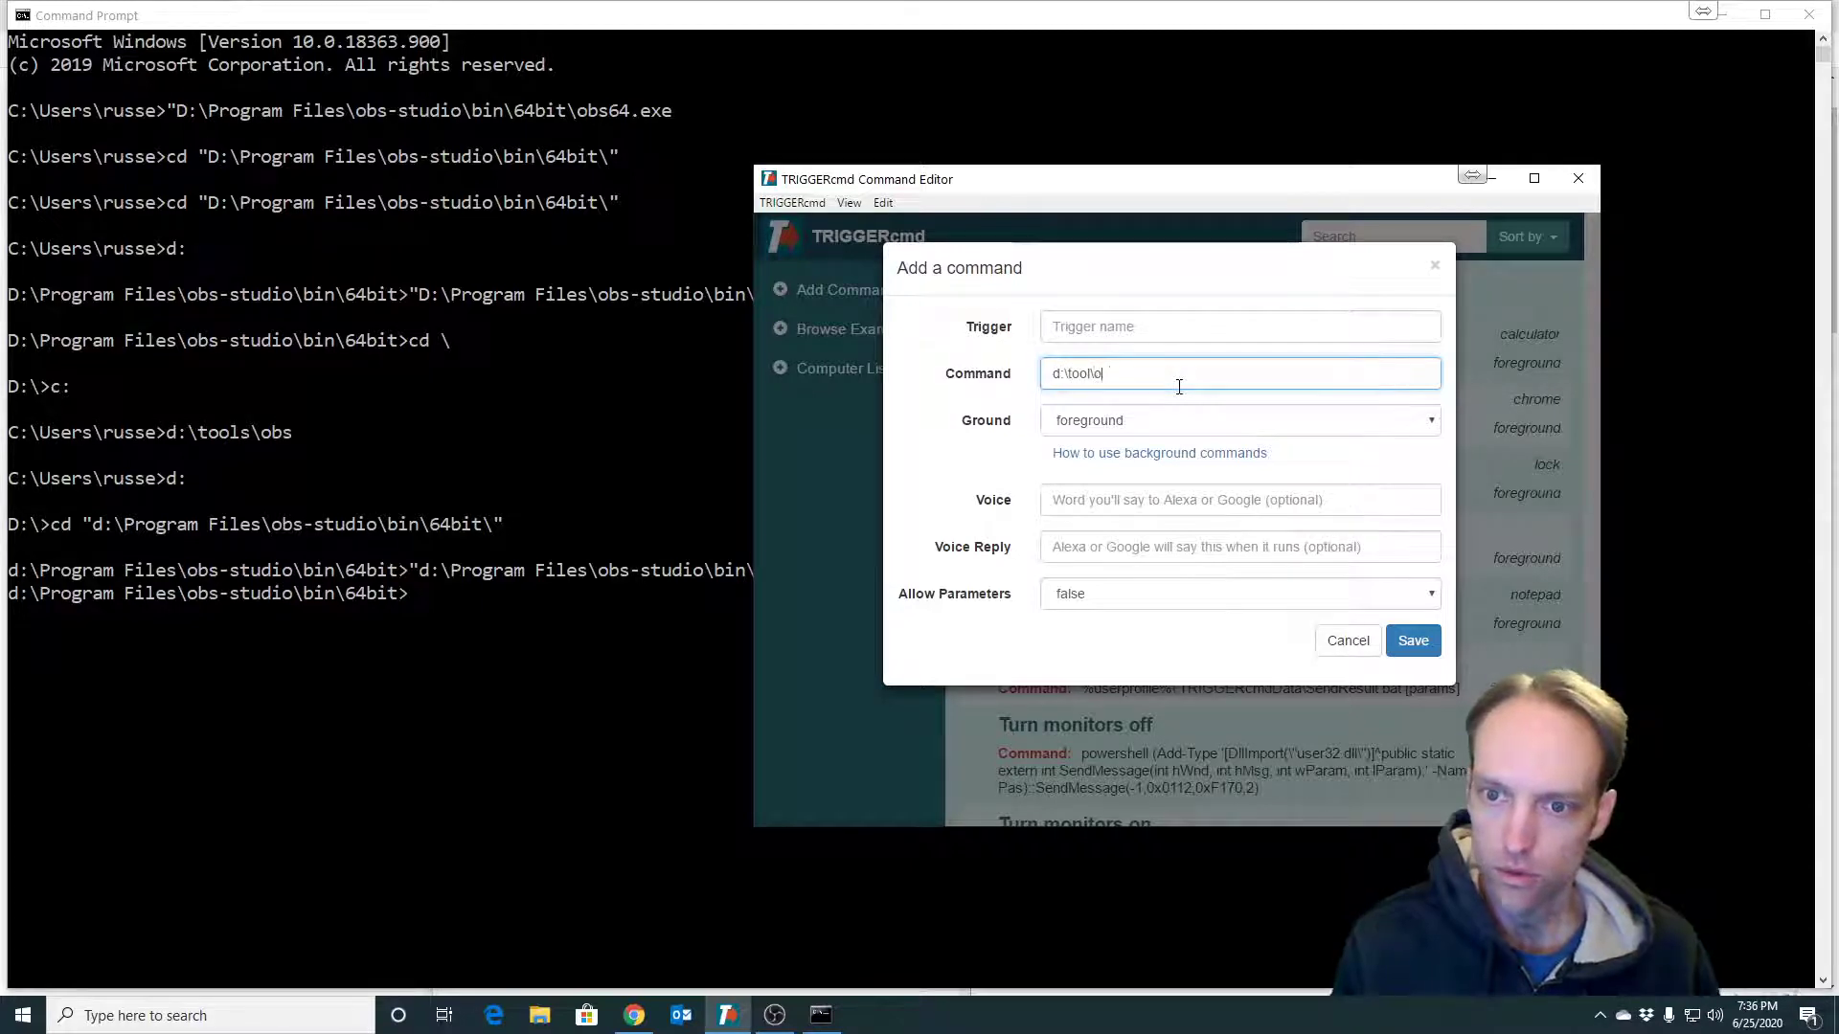
click(1097, 336)
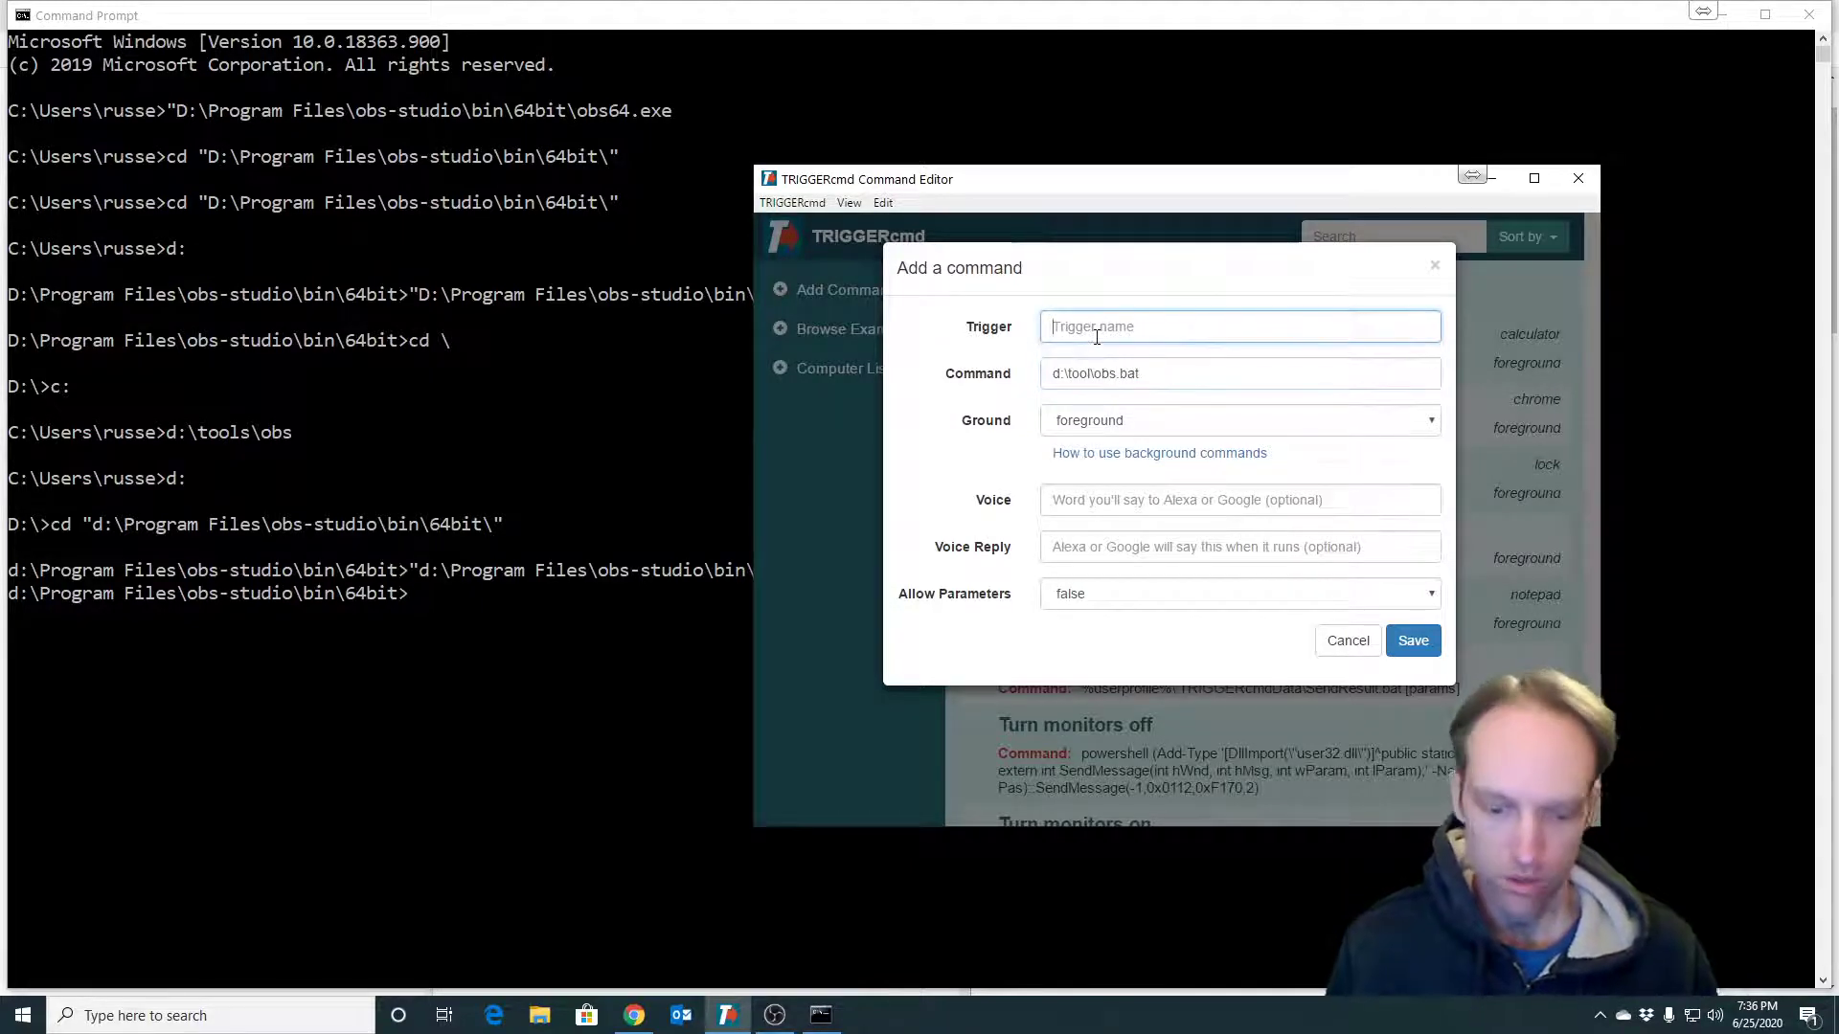
text(OBS)
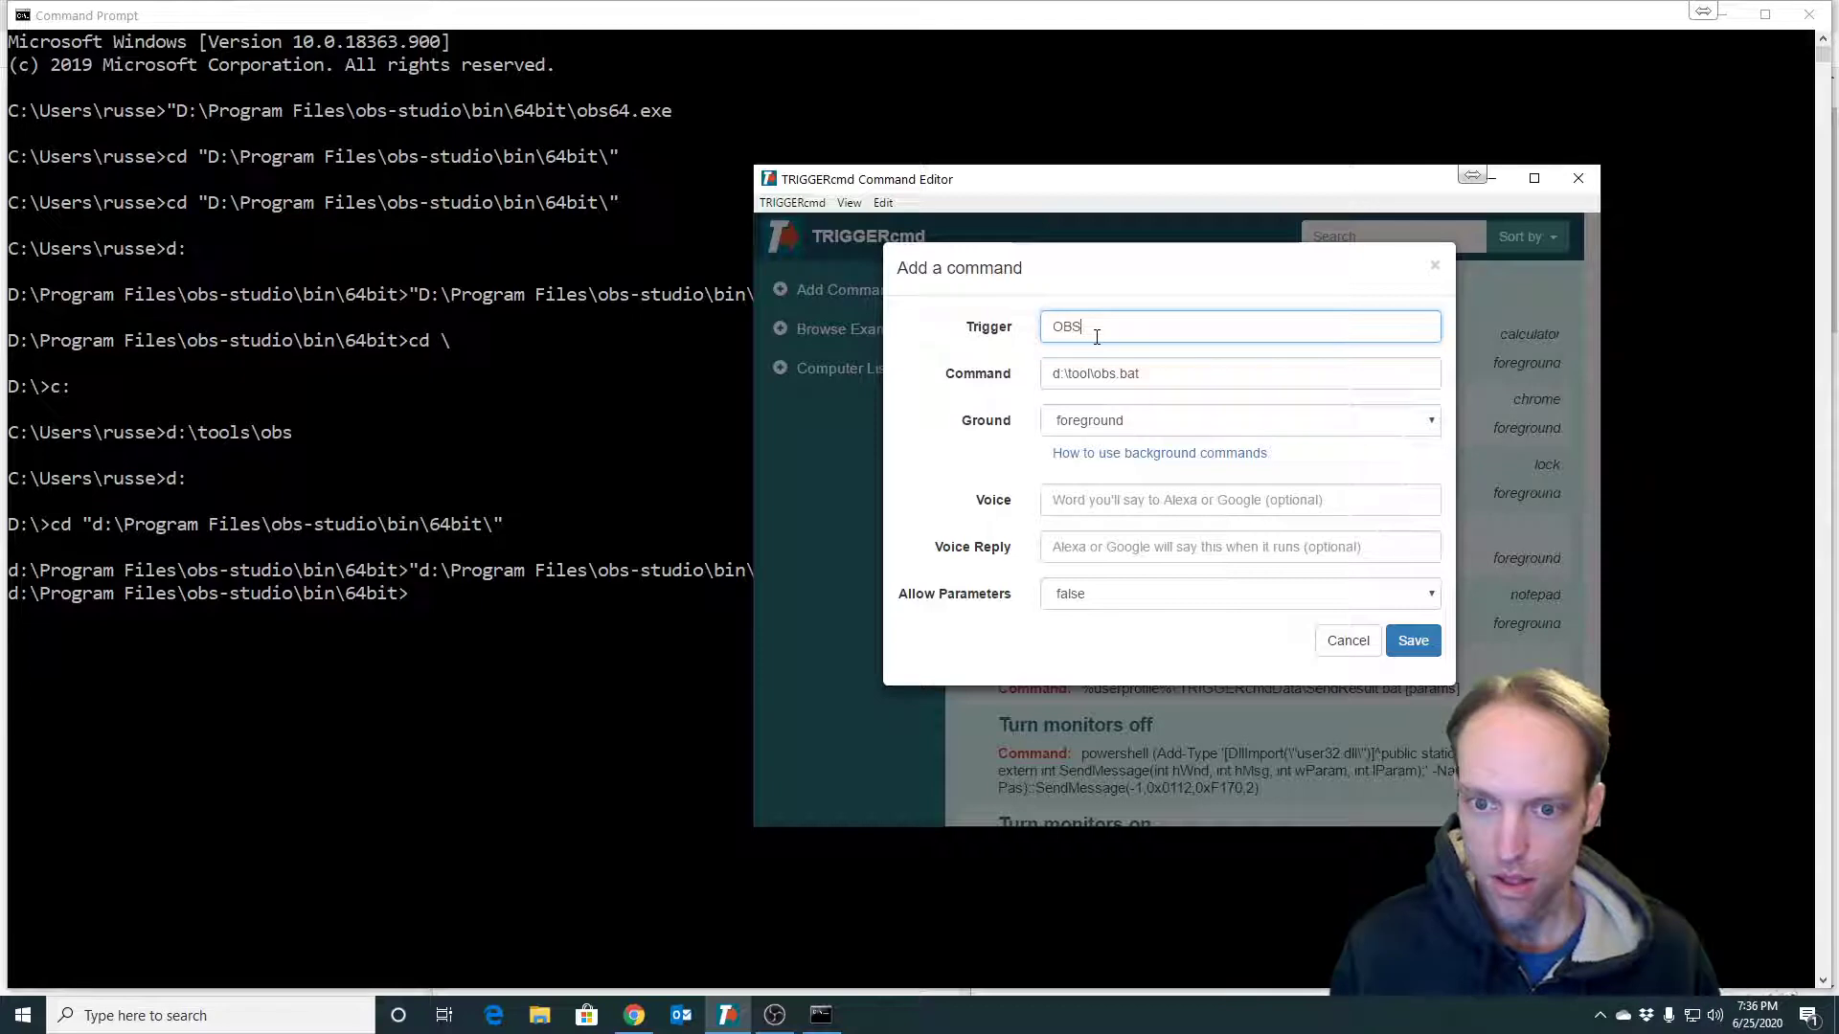
click(1125, 503)
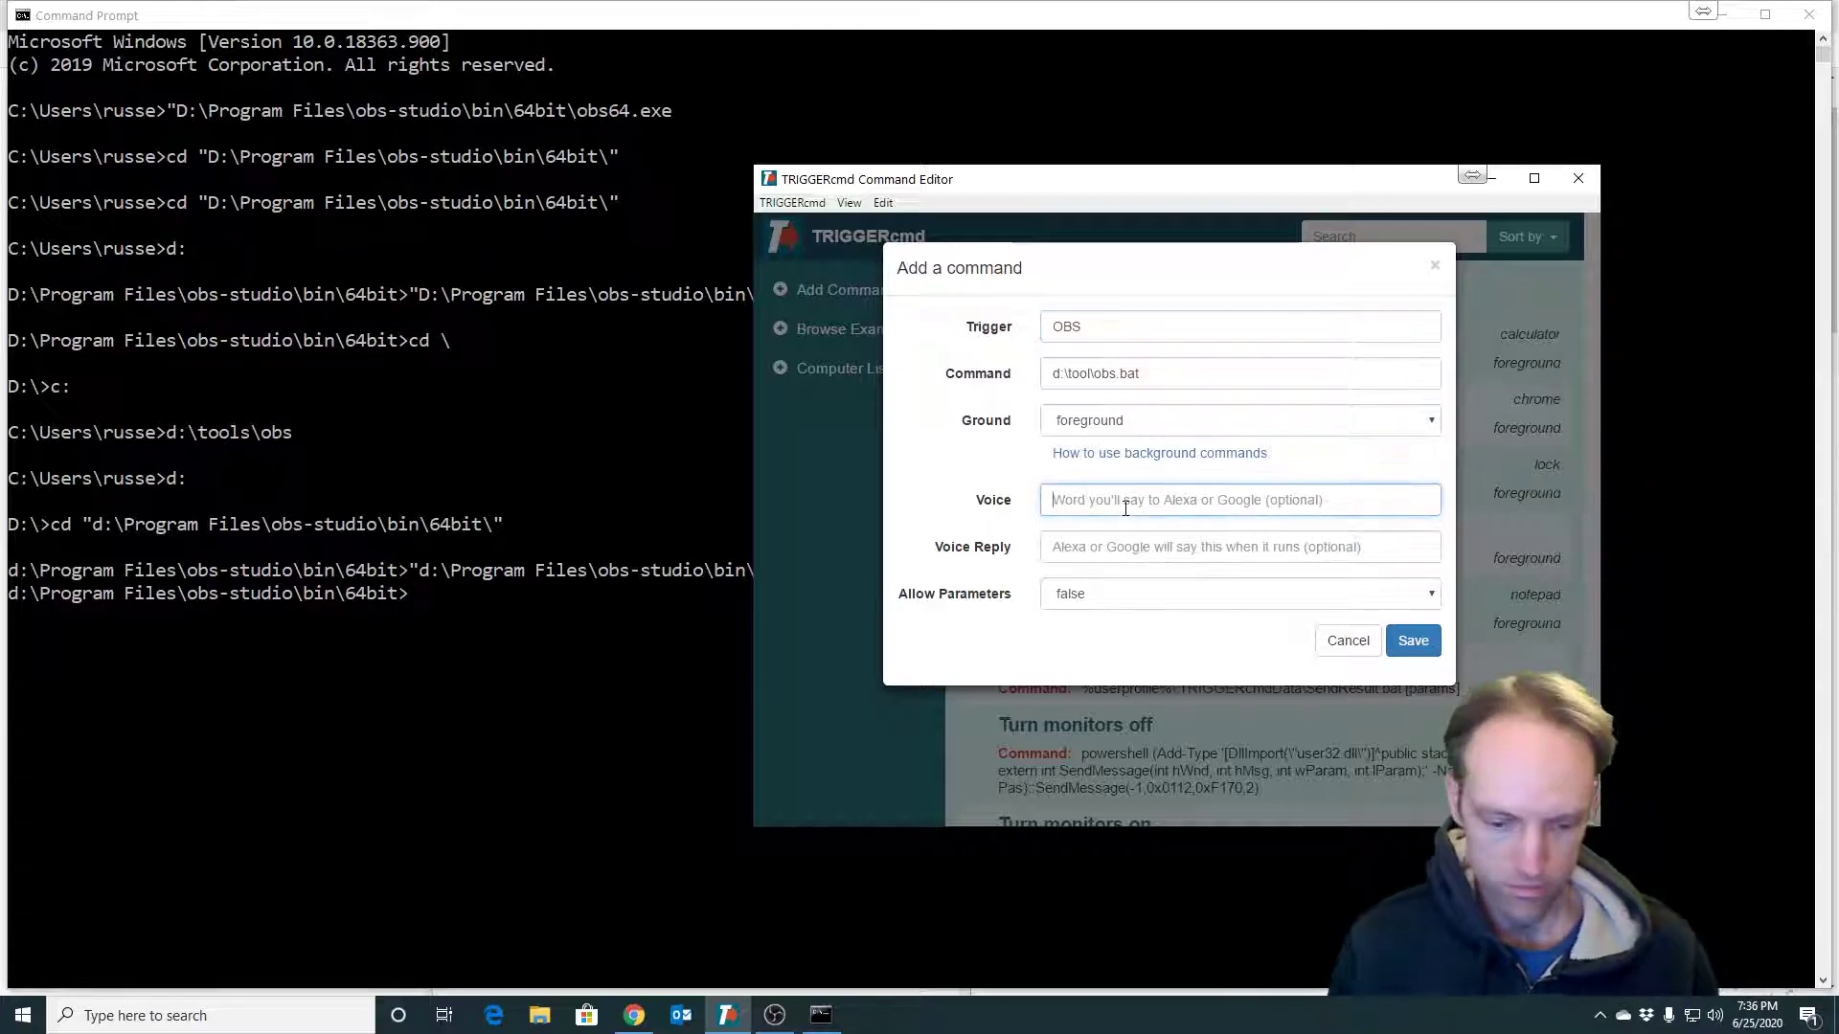
text(obs)
key(Return)
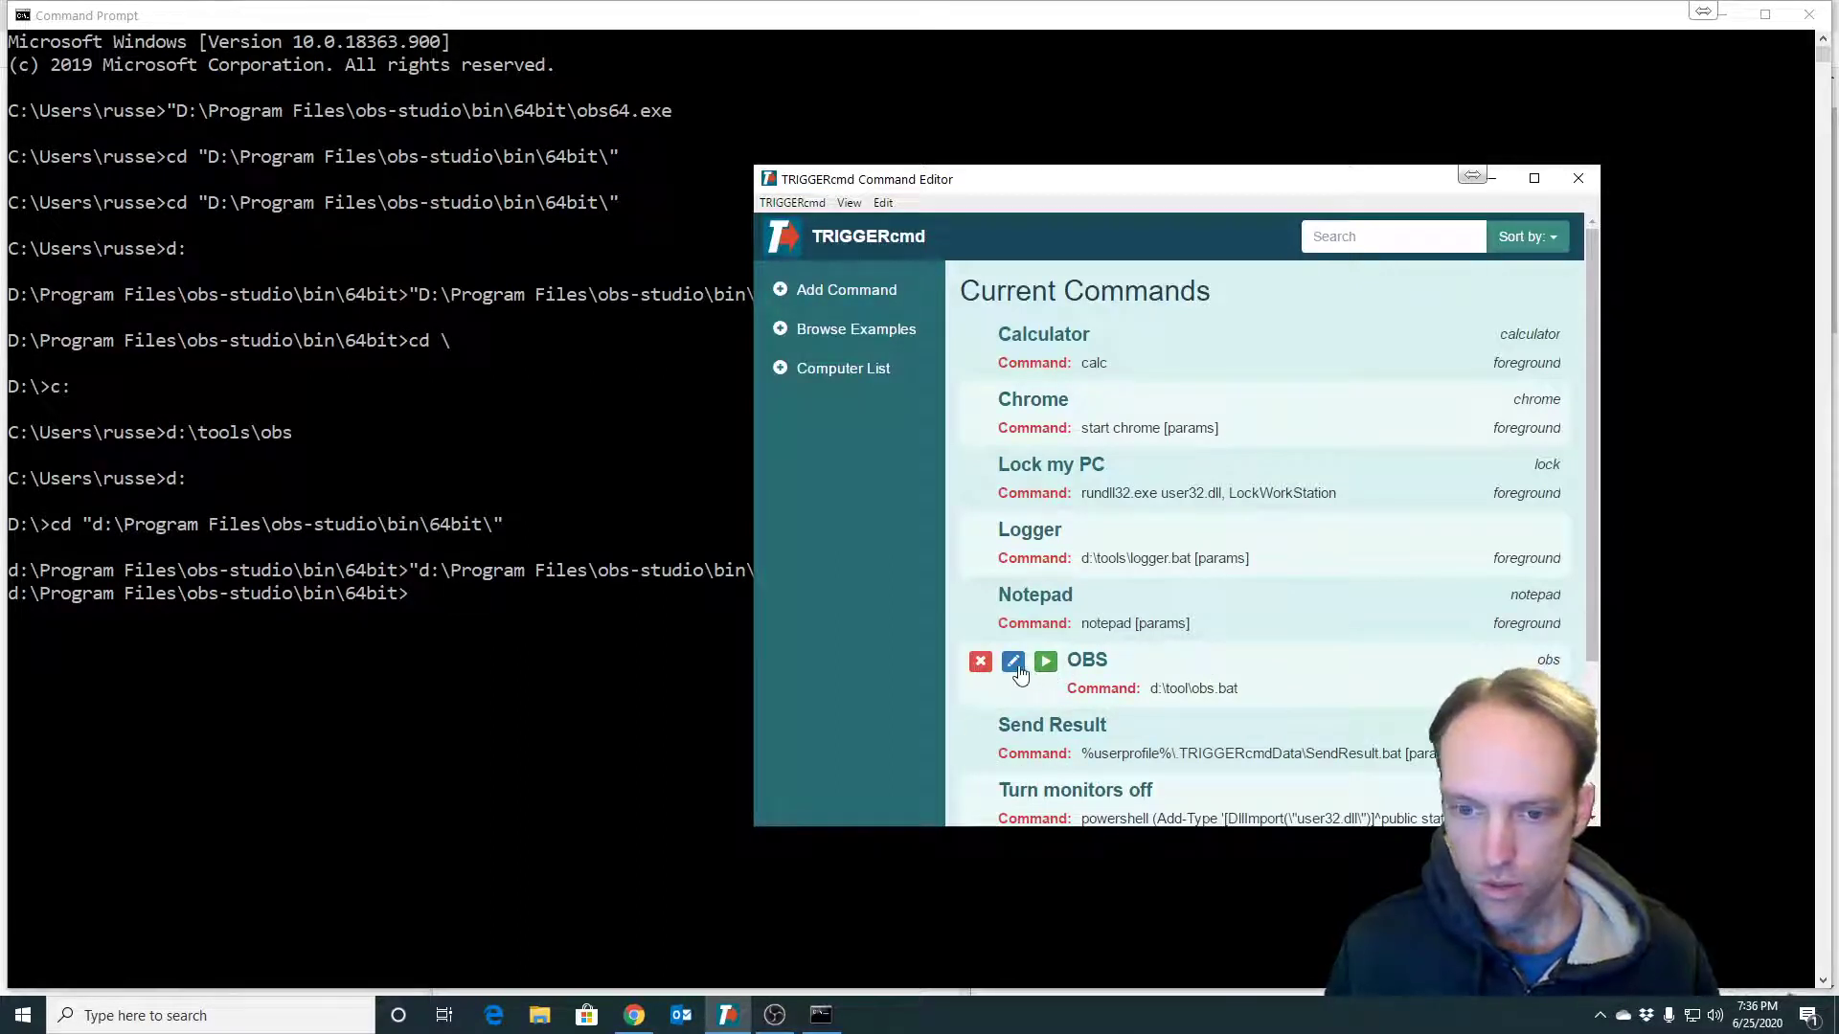
Step: Check and save the OBS command's path, then run it to launch OBS
click(1013, 662)
click(1091, 376)
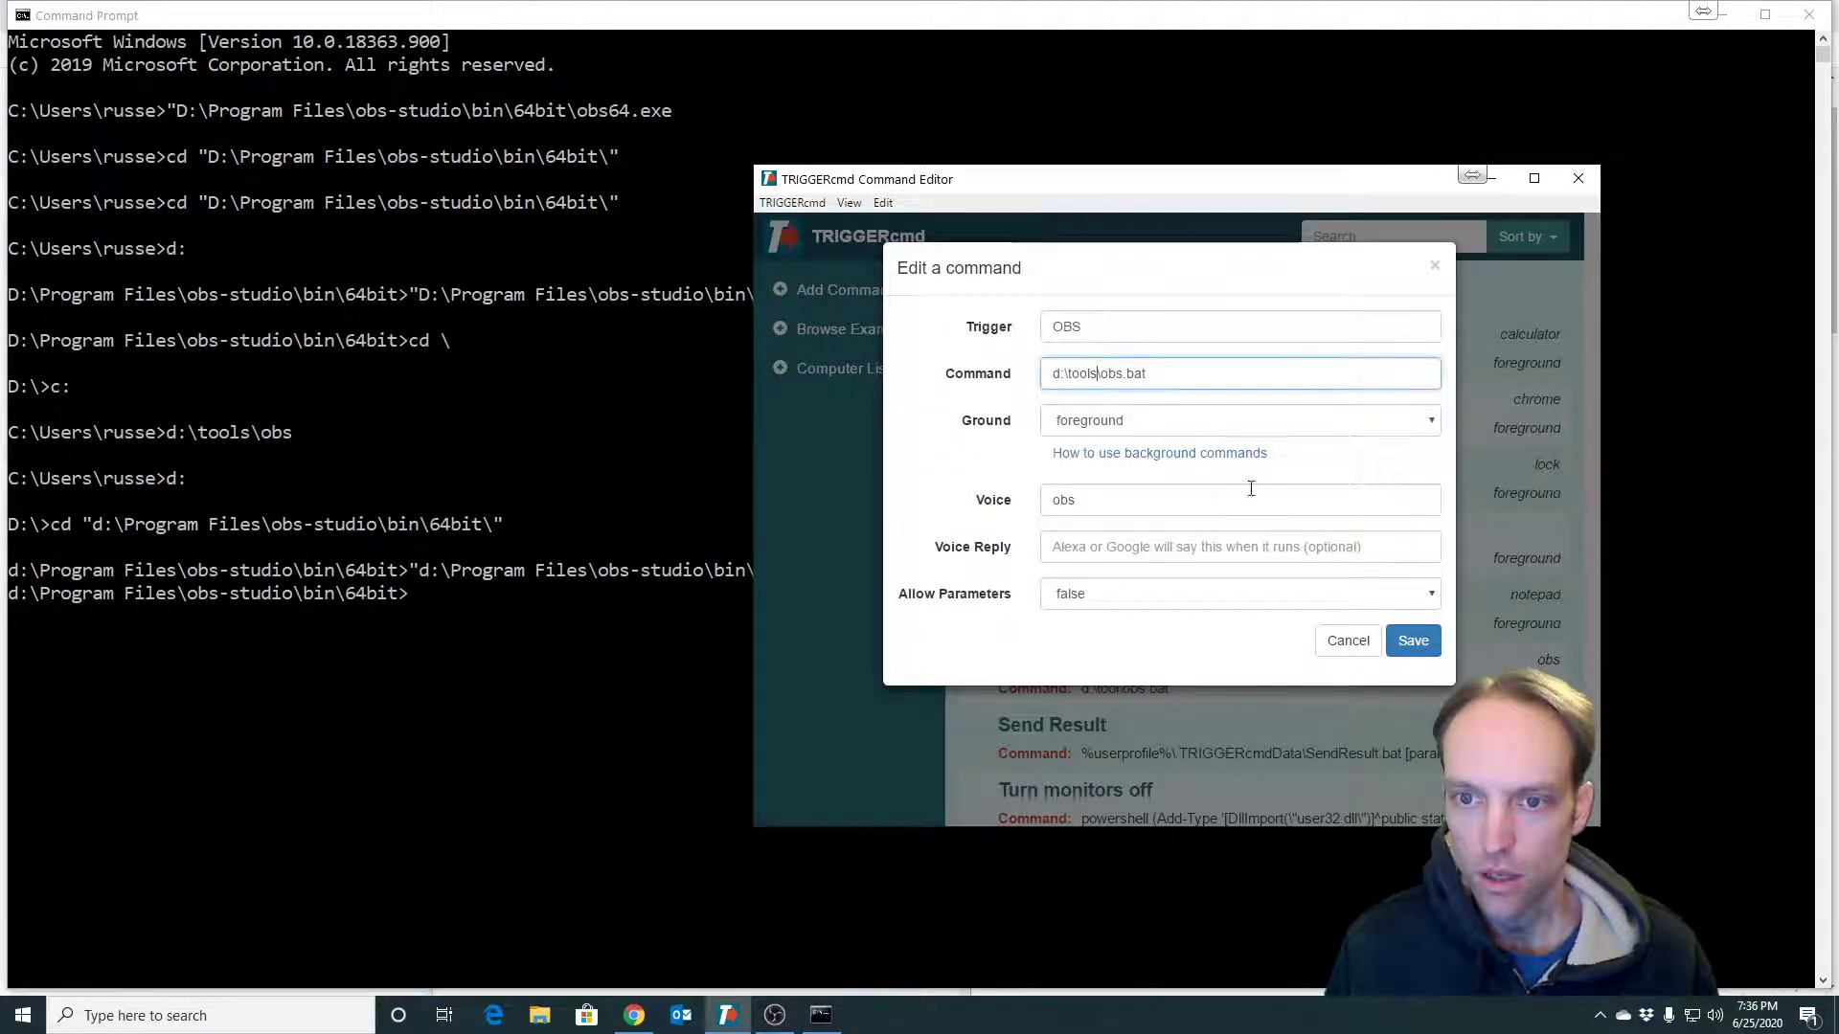
click(1413, 640)
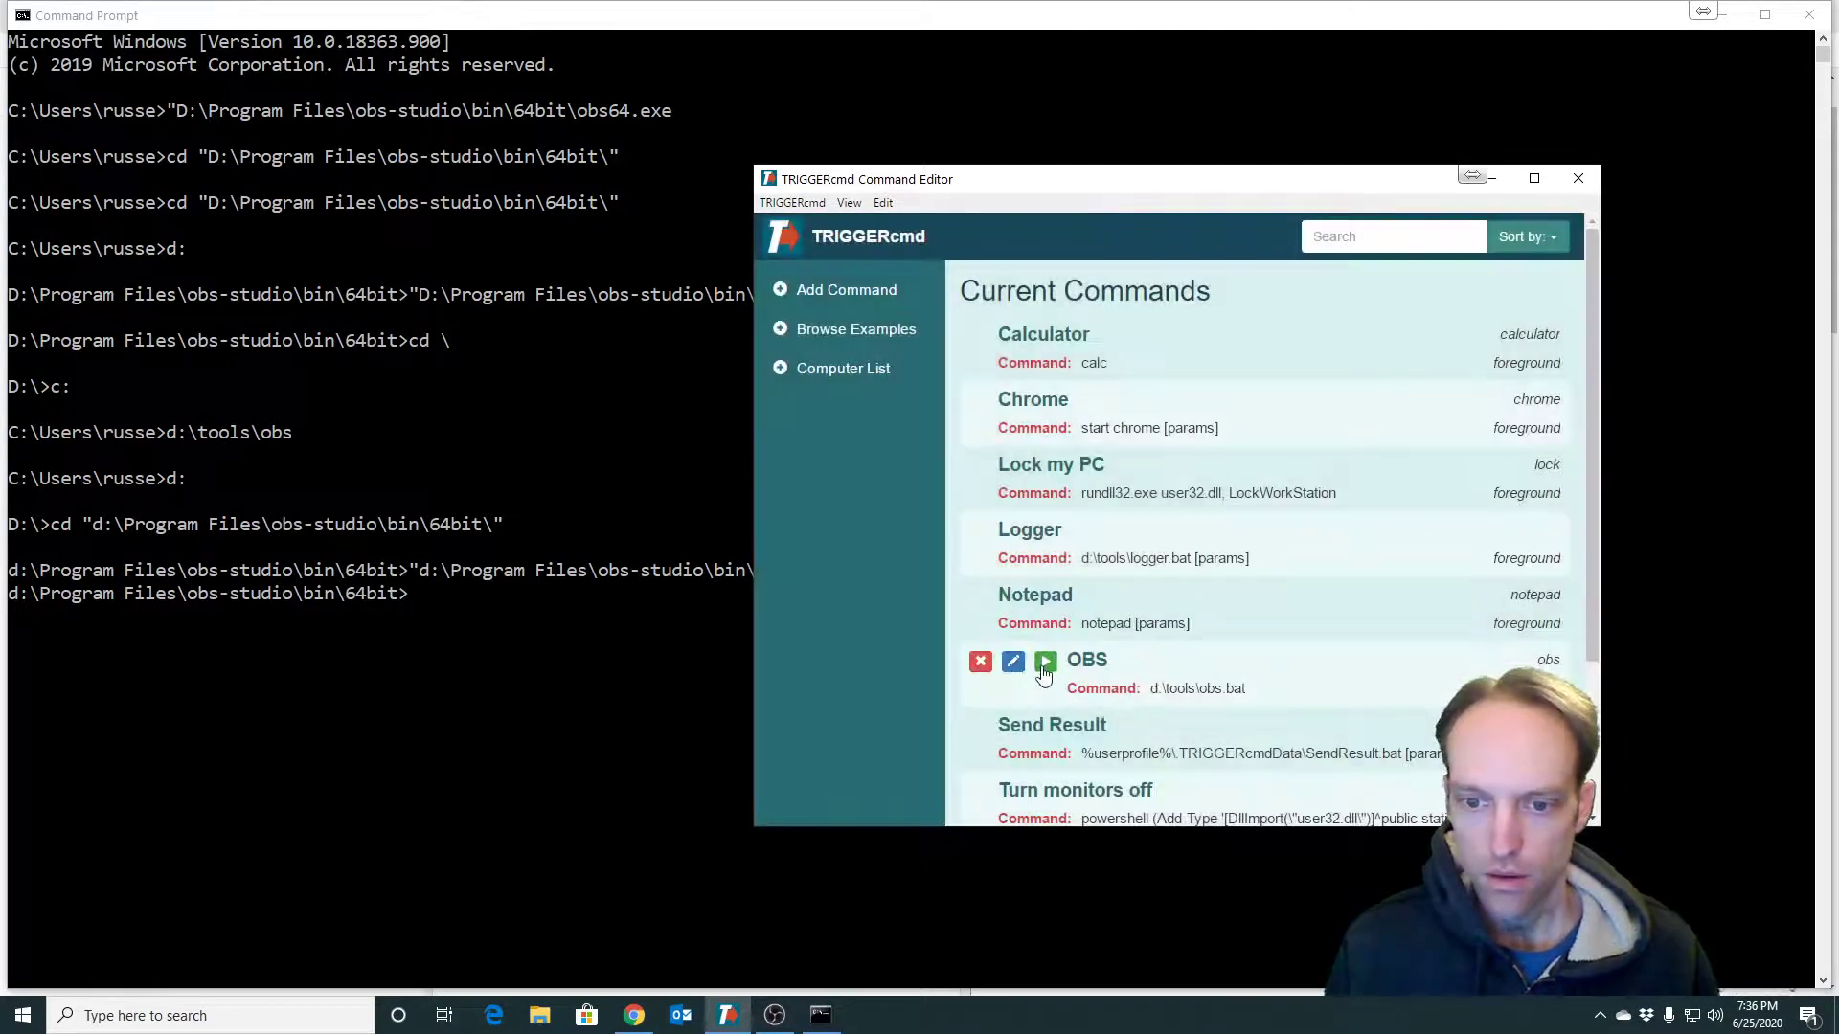
click(1045, 660)
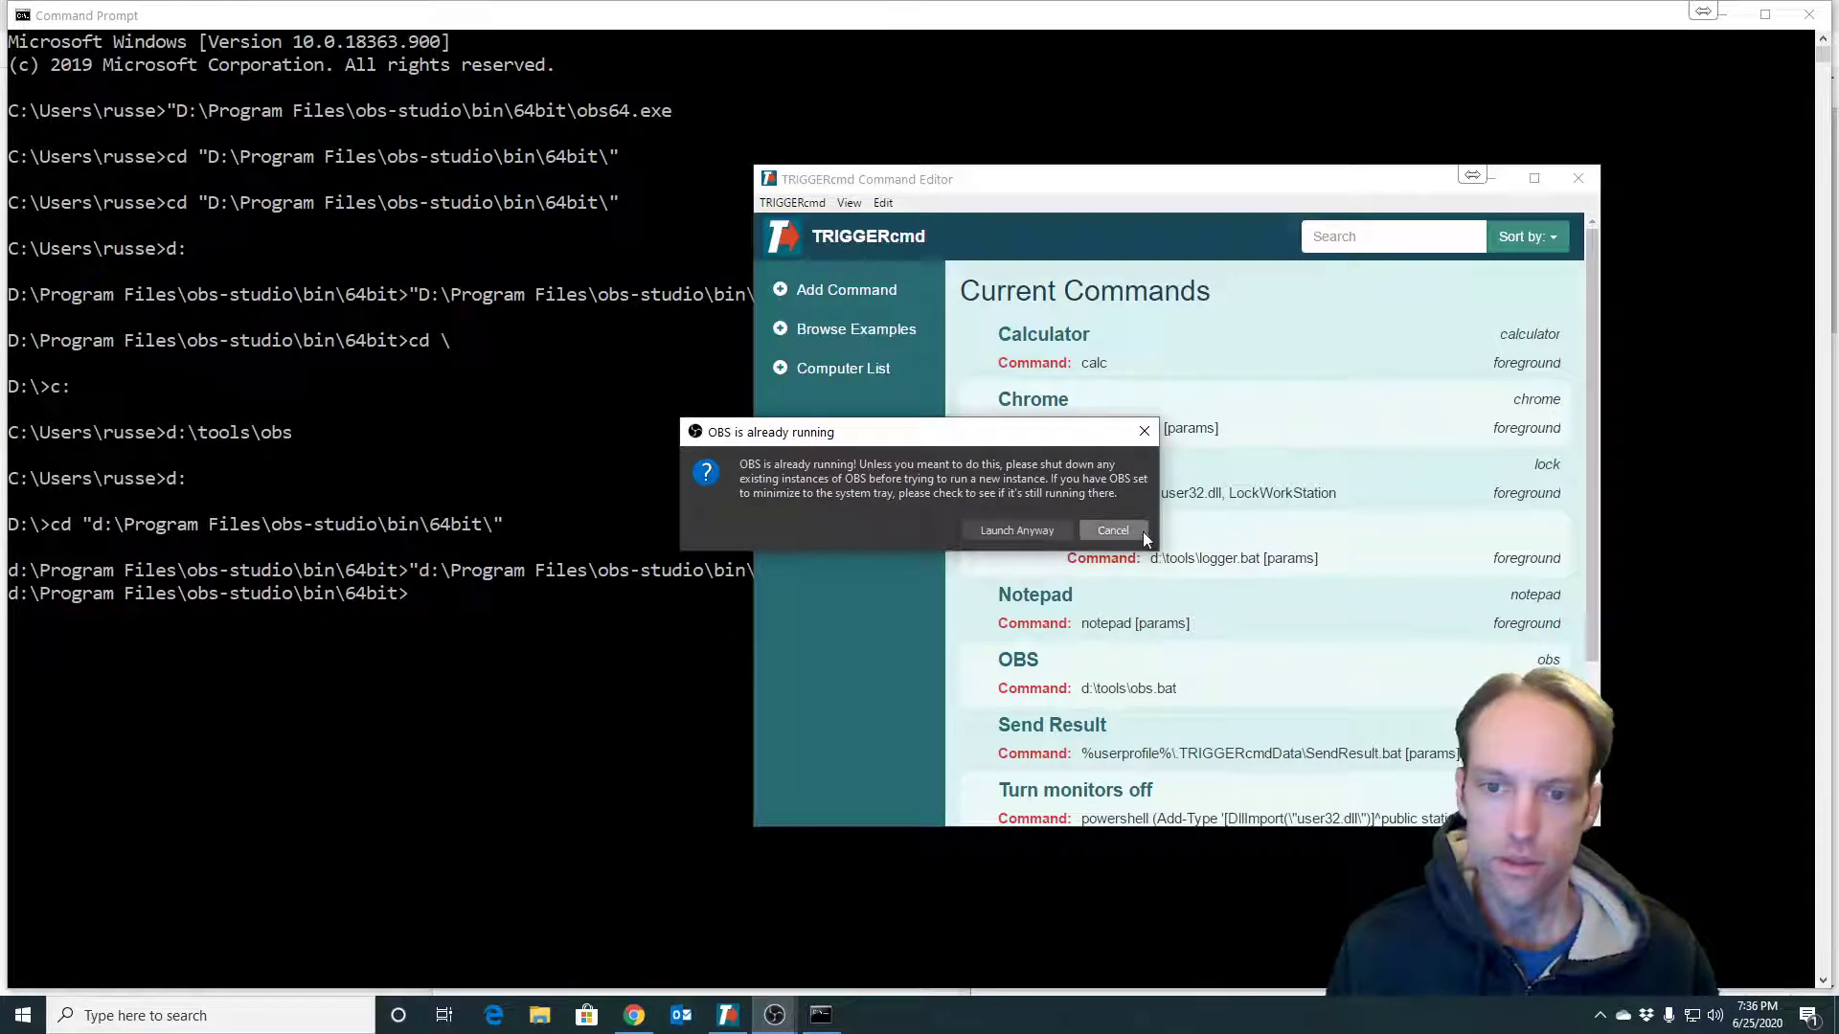
click(1113, 530)
Step: Reload the Command Management triggers list and trigger OBS from the website, dismissing the warning
click(634, 1015)
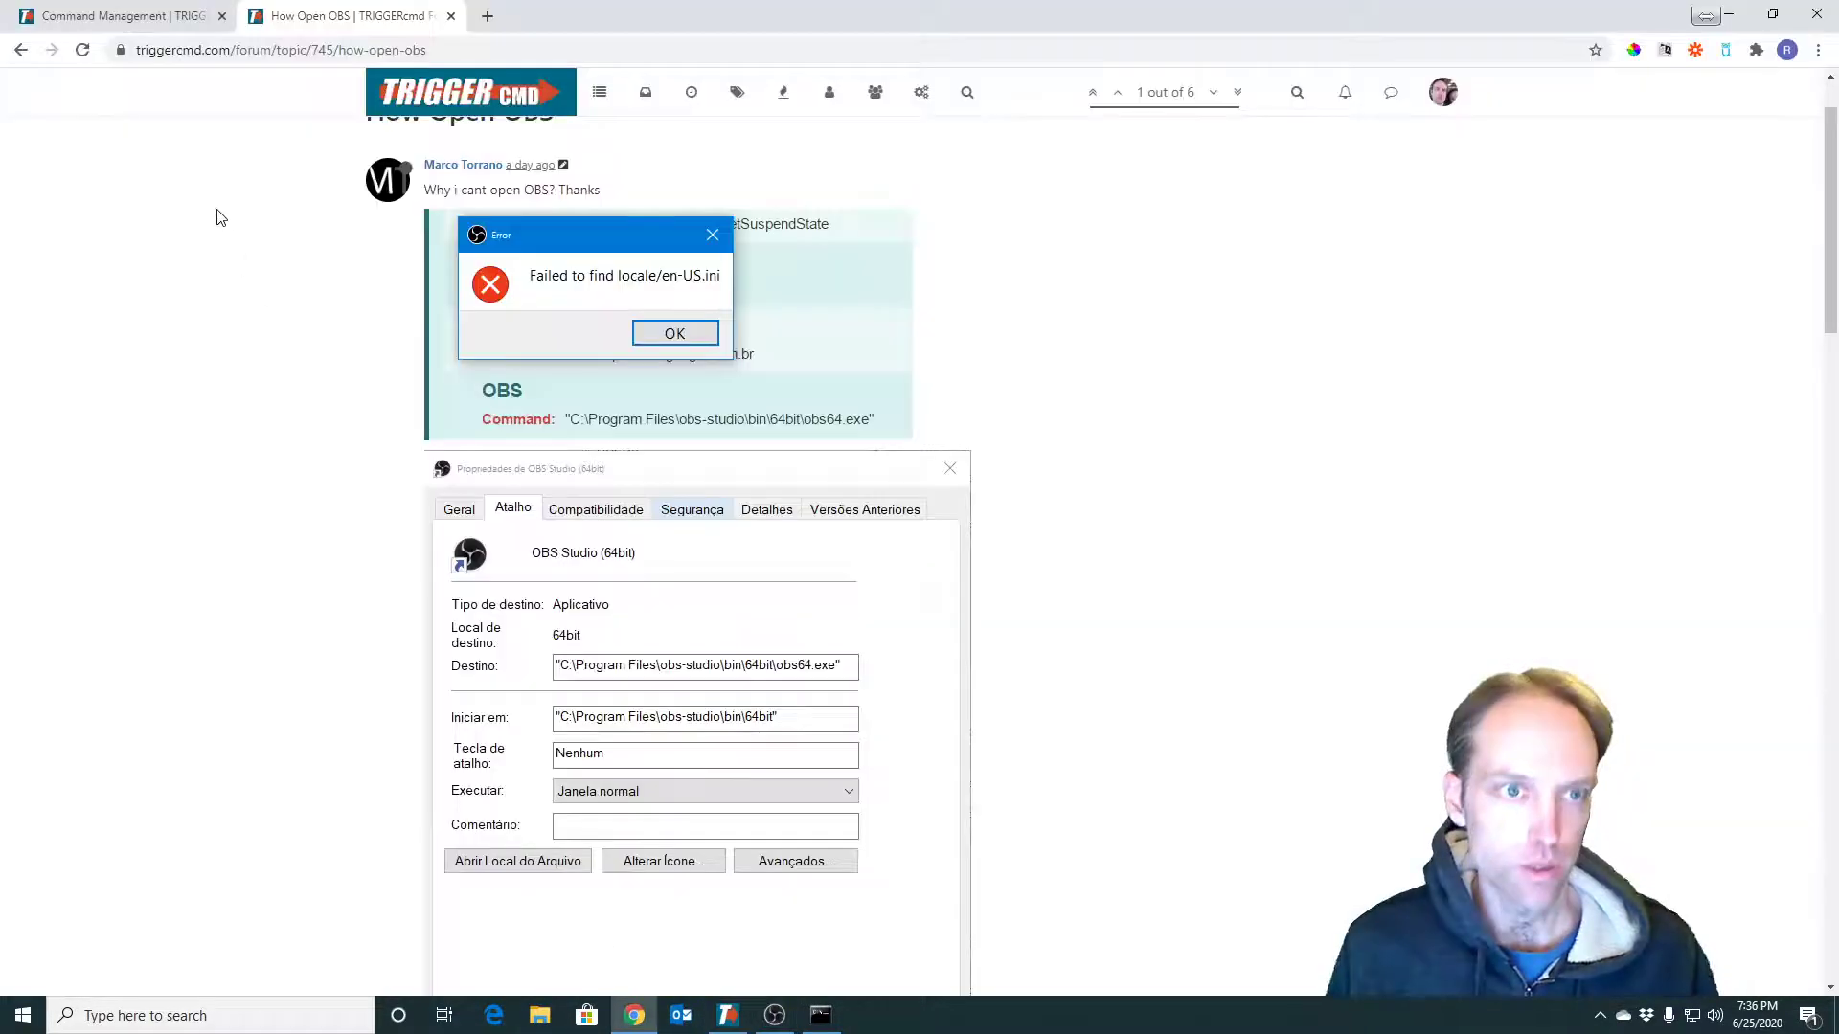
click(123, 16)
key(F5)
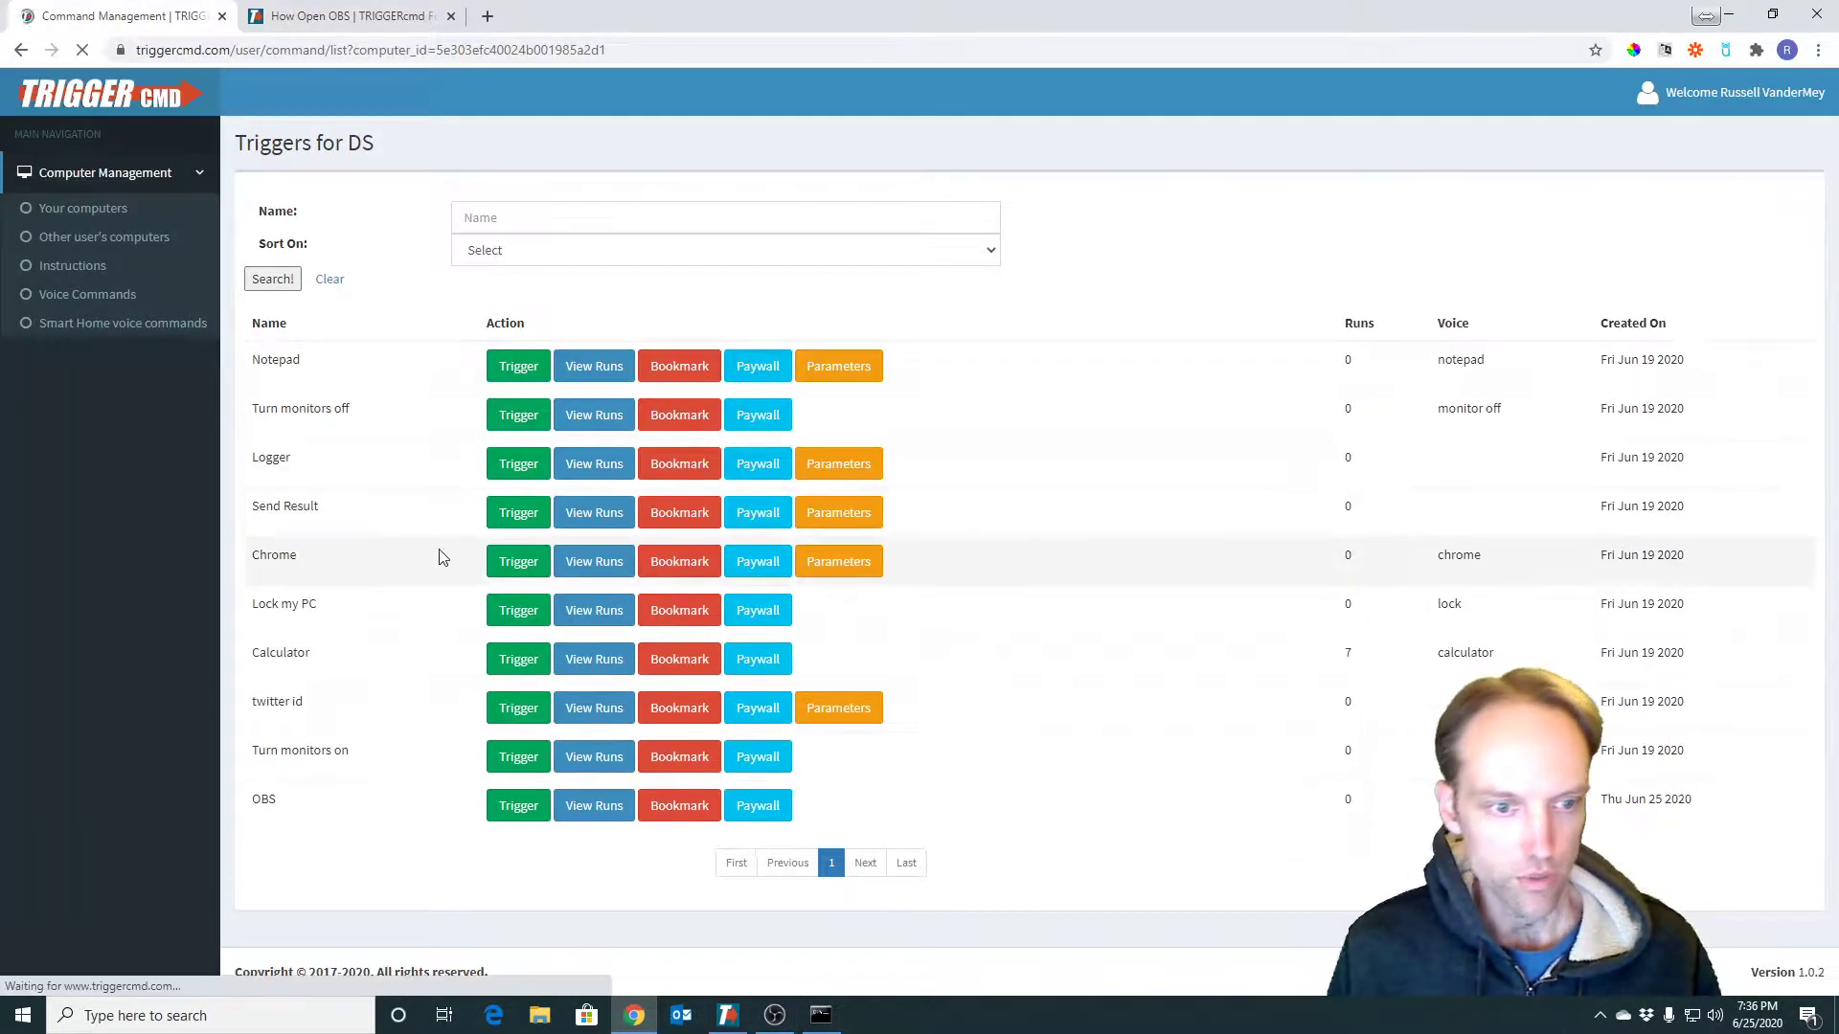
click(518, 807)
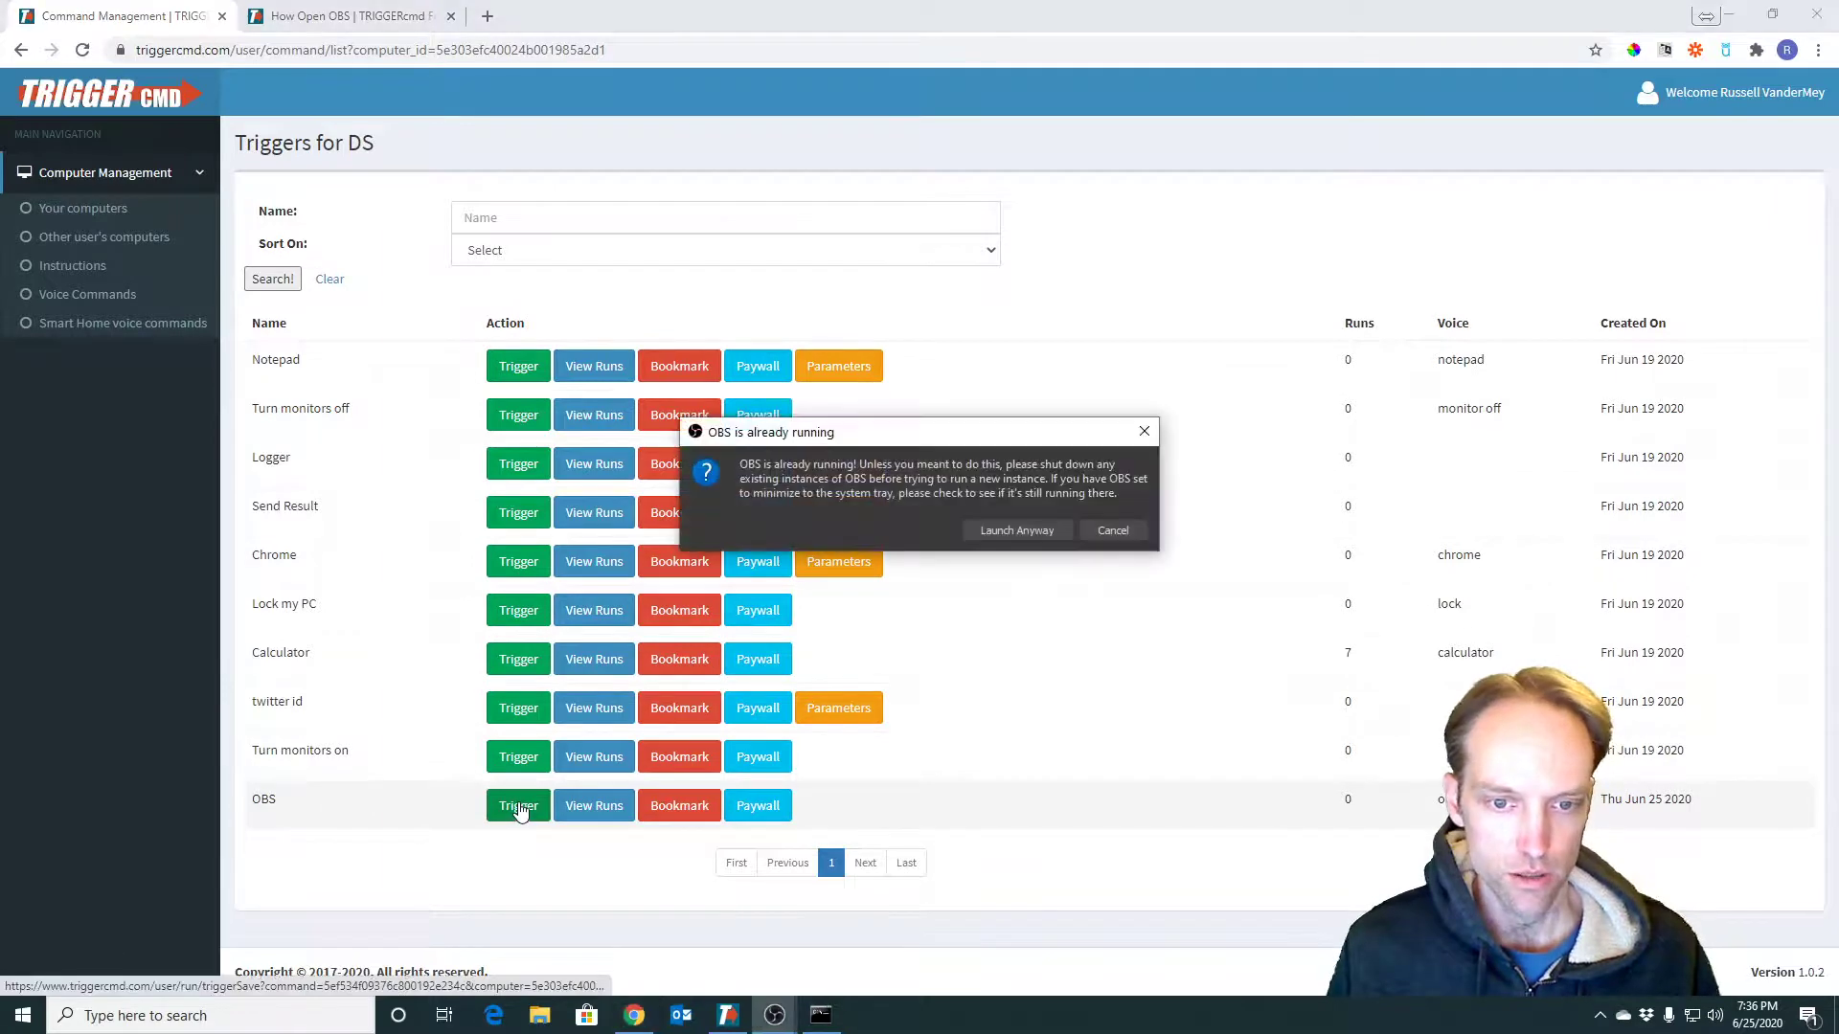
click(1113, 531)
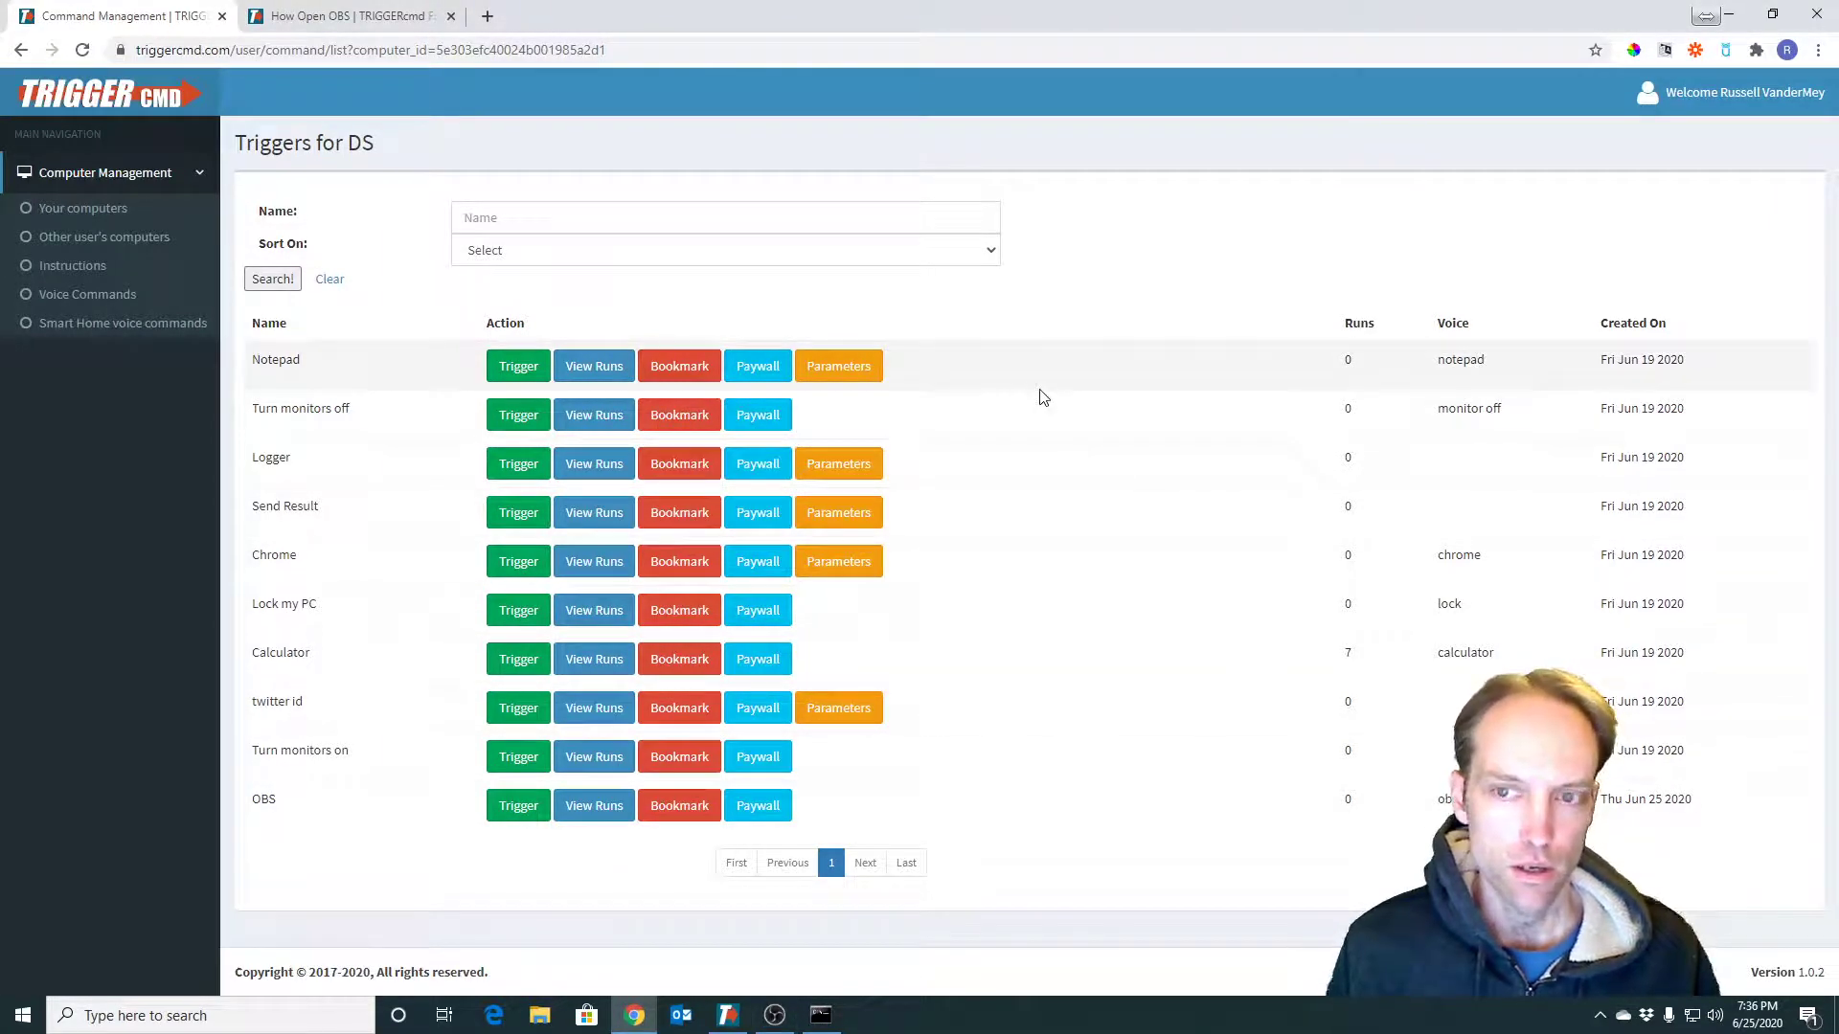
key(alt+Tab)
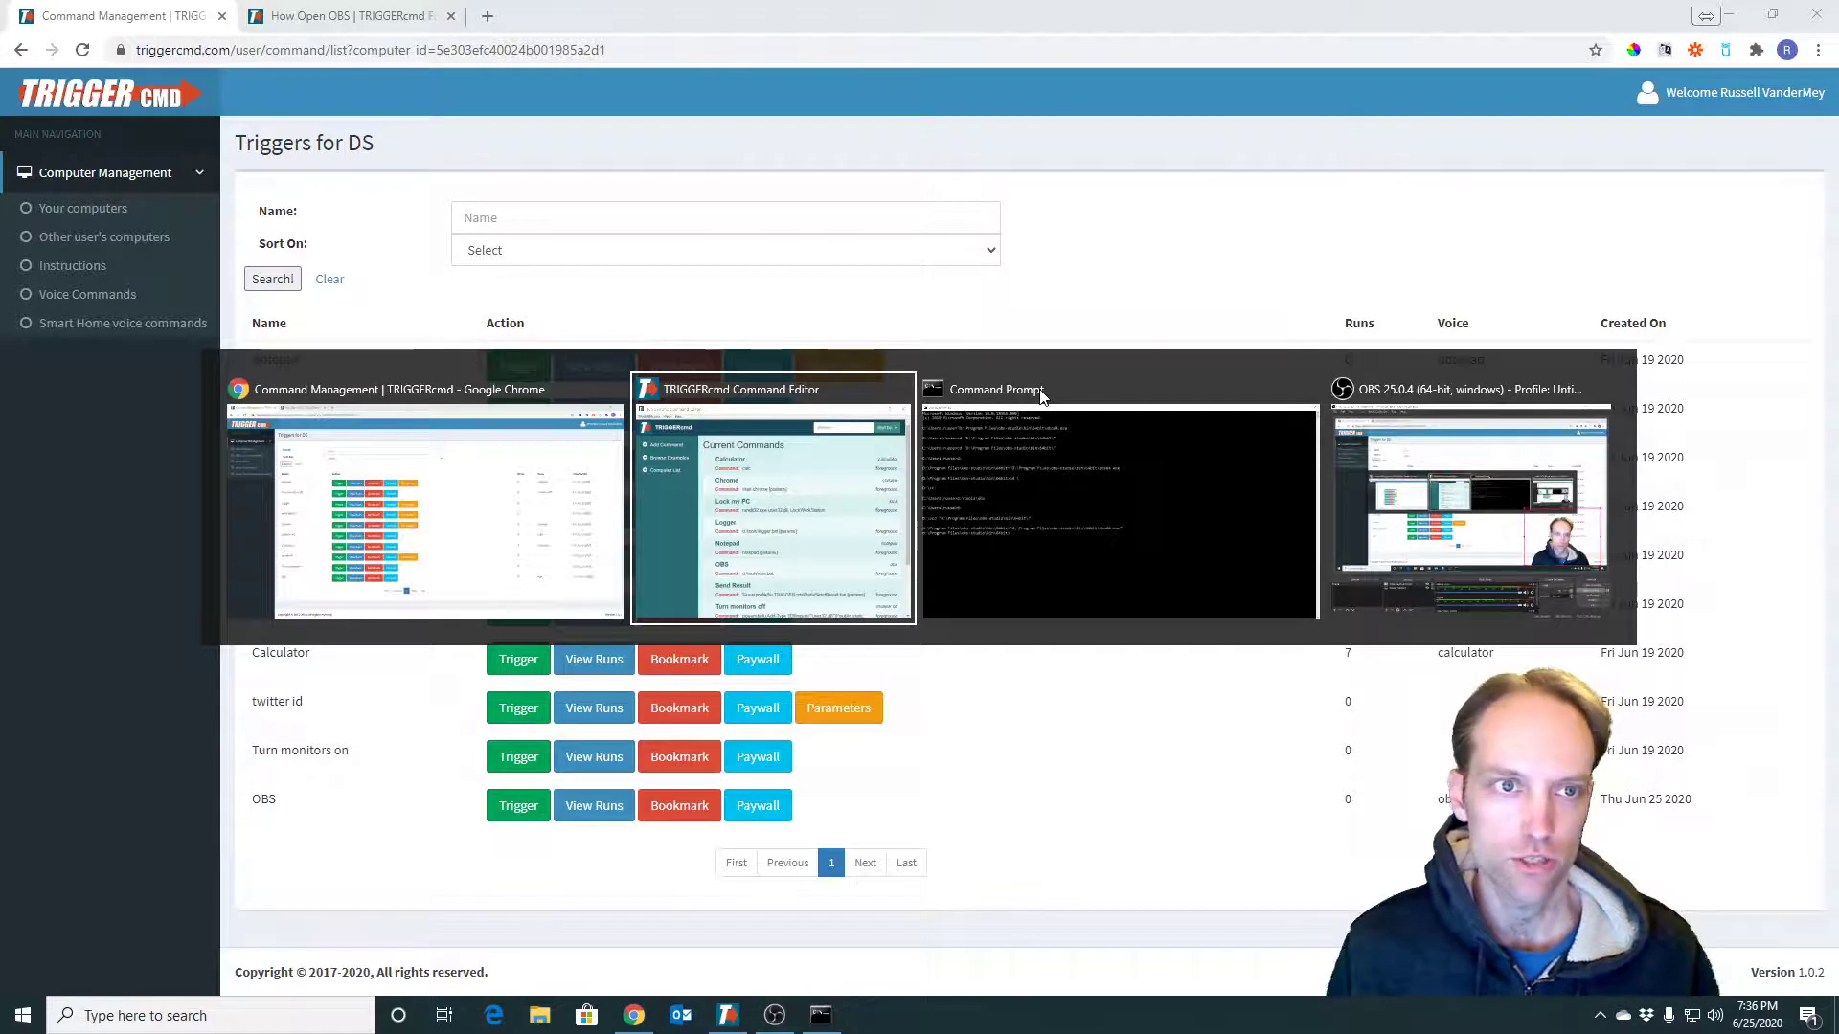
key(Escape)
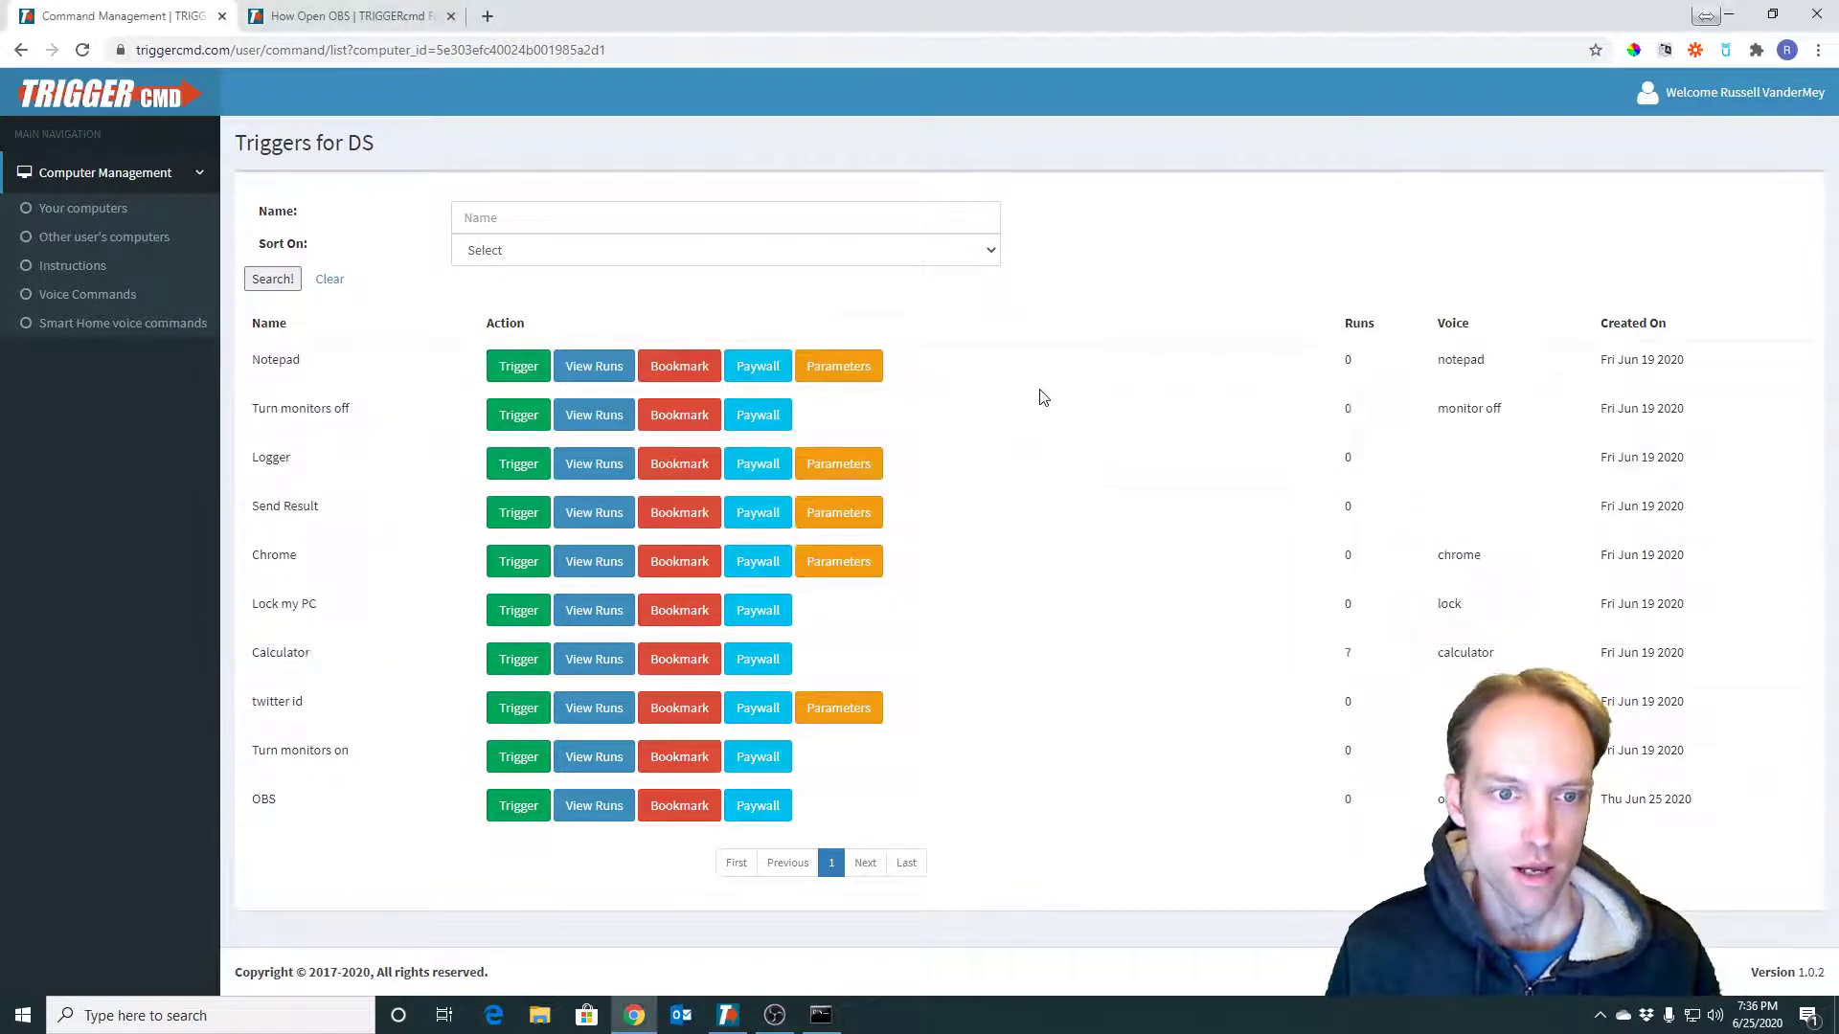
Step: Scroll the How Open OBS thread to the C:-drive obs.bat reply and select its three-line code
click(308, 17)
scroll(478, 431, down, 10)
scroll(242, 386, down, 10)
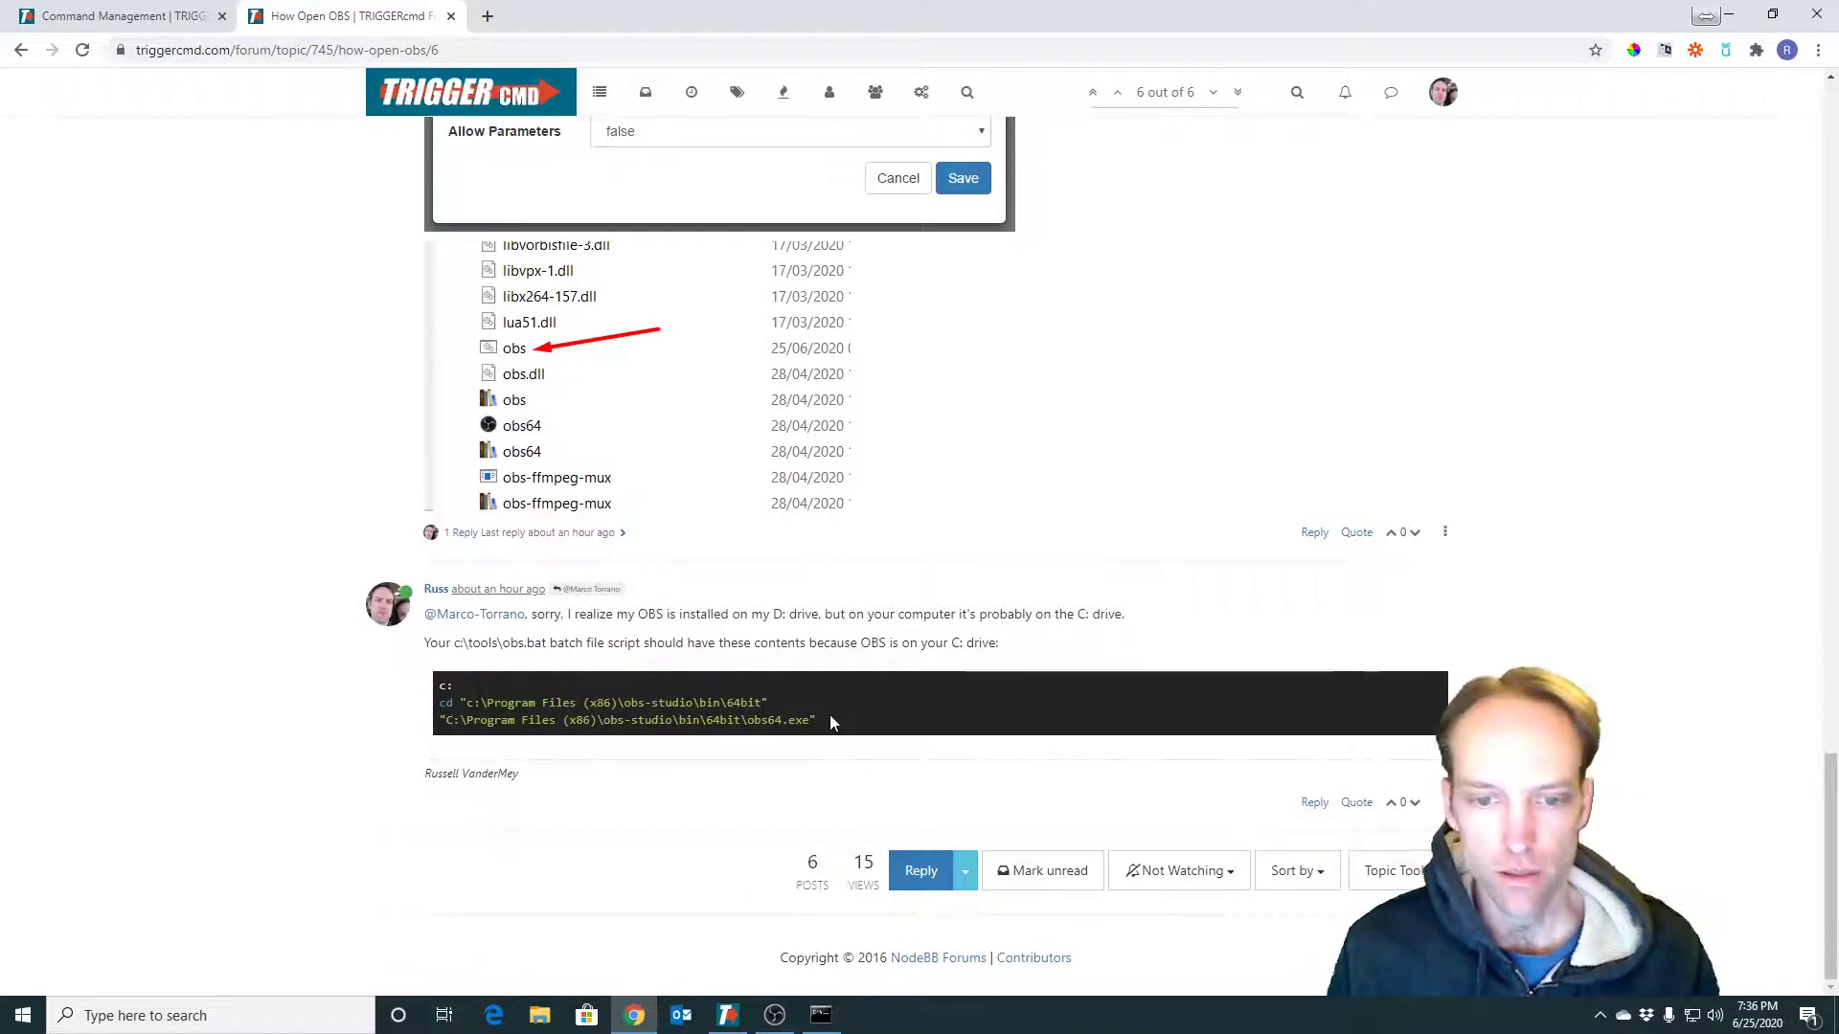
drag(822, 723, 433, 686)
click(280, 774)
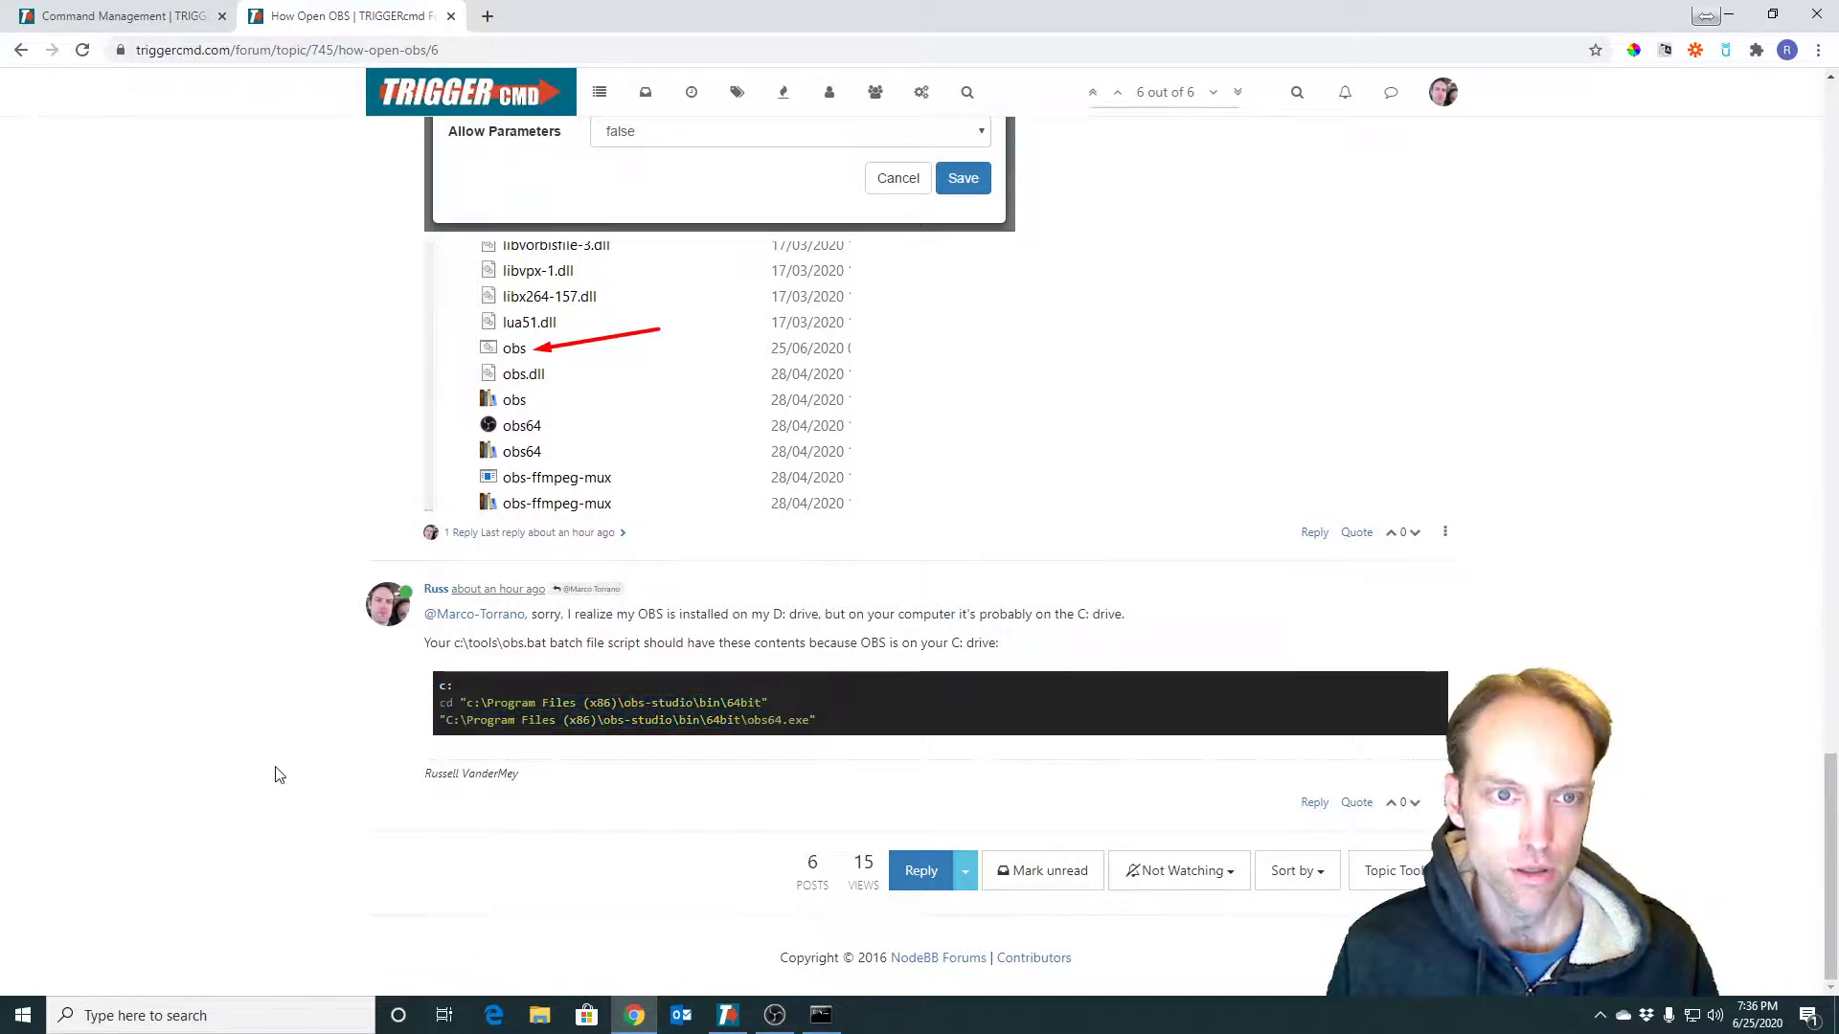
scroll(375, 696, up, 15)
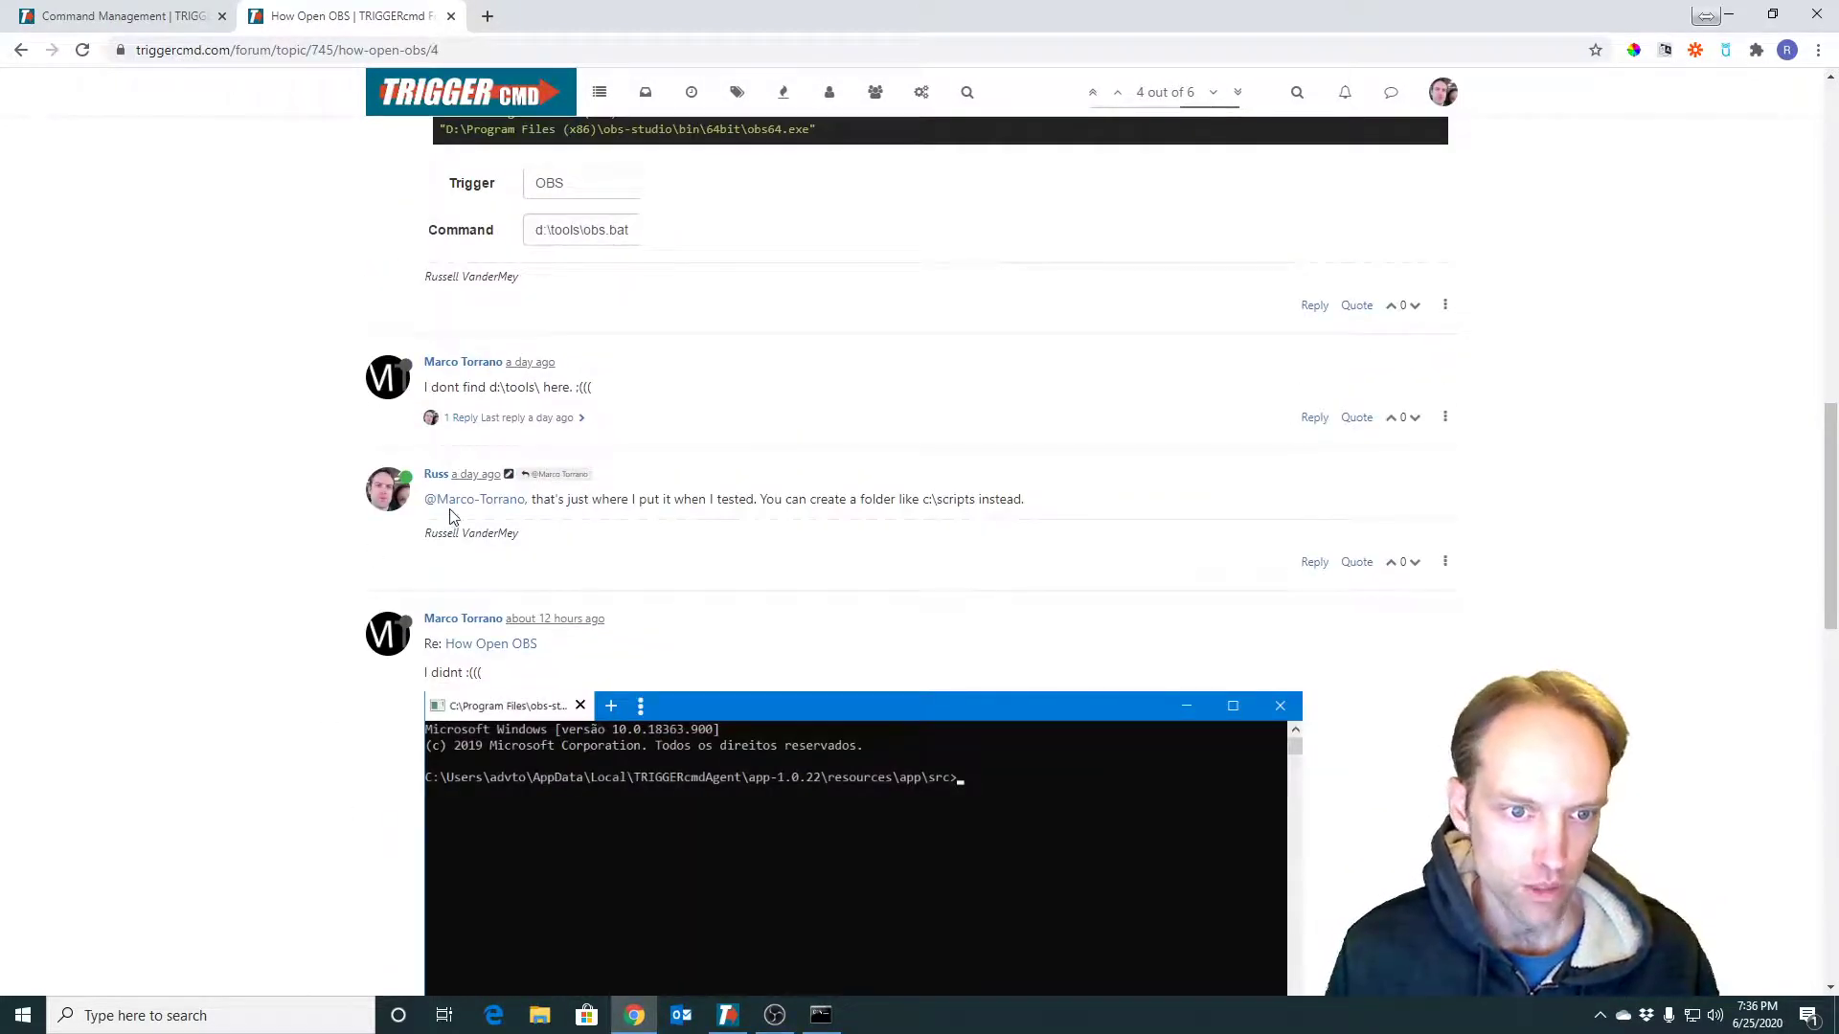
scroll(331, 594, down, 15)
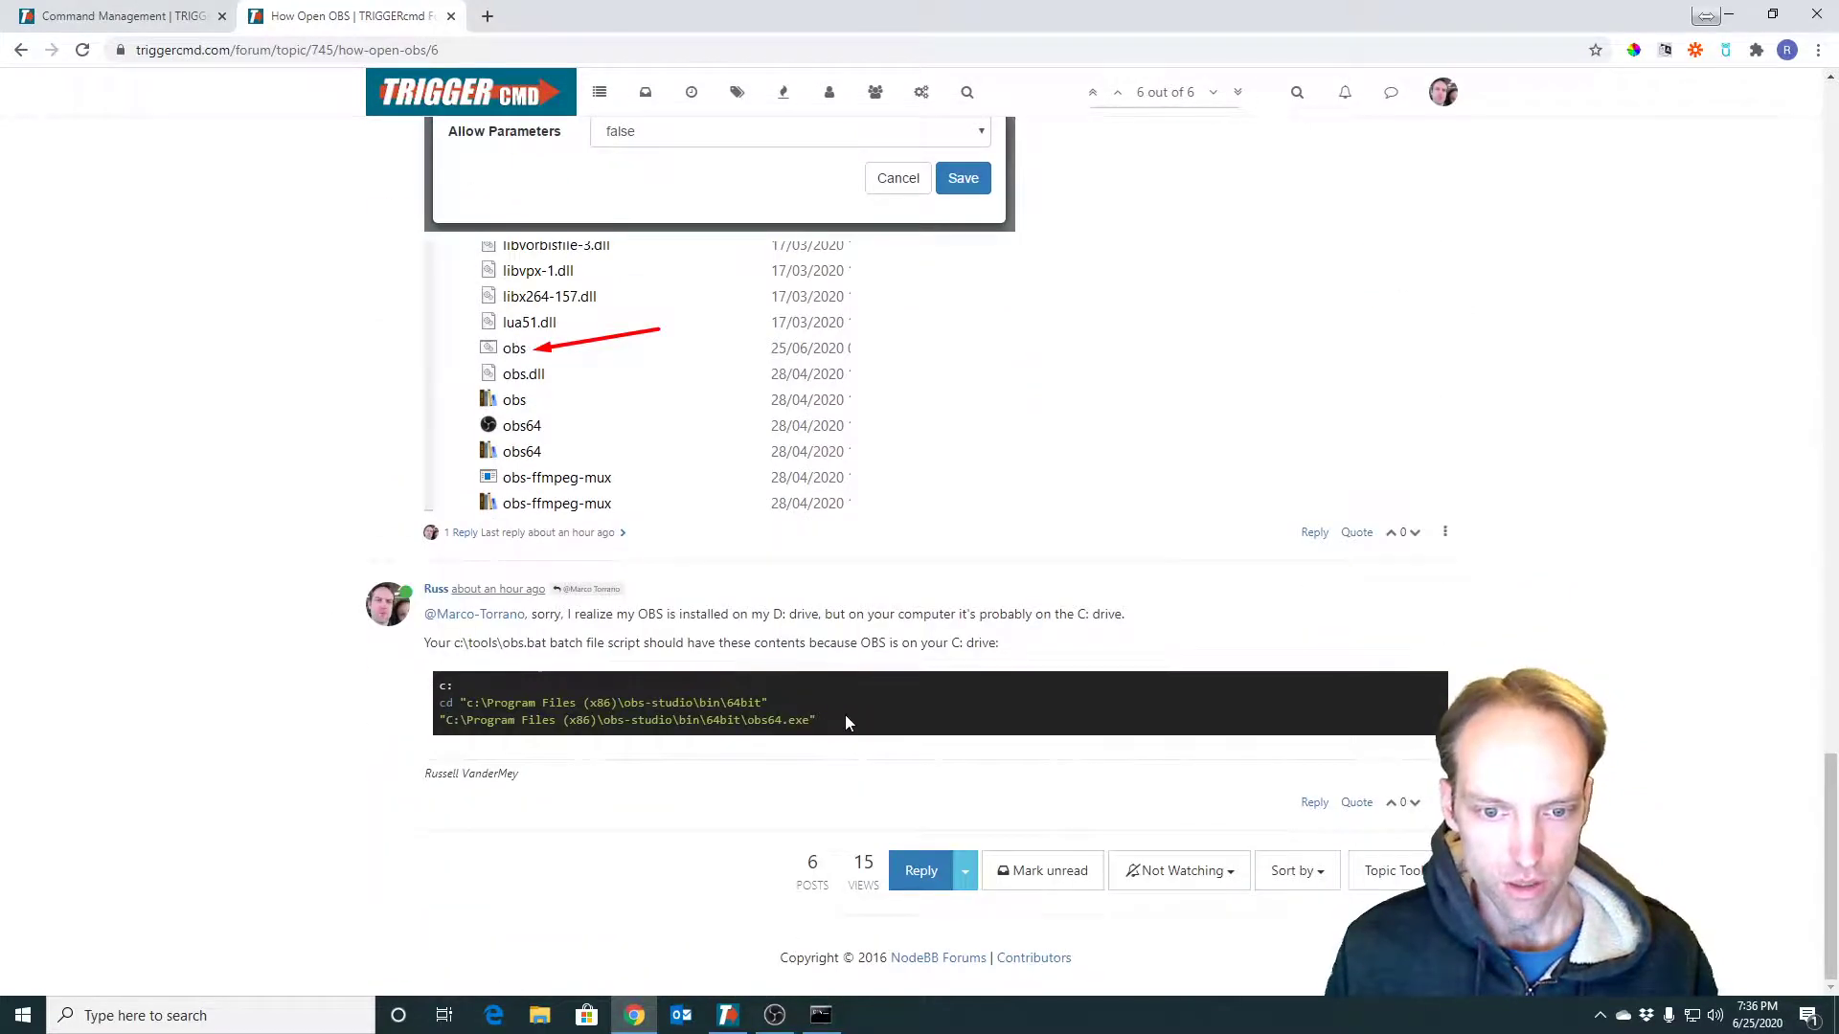
drag(847, 723, 443, 695)
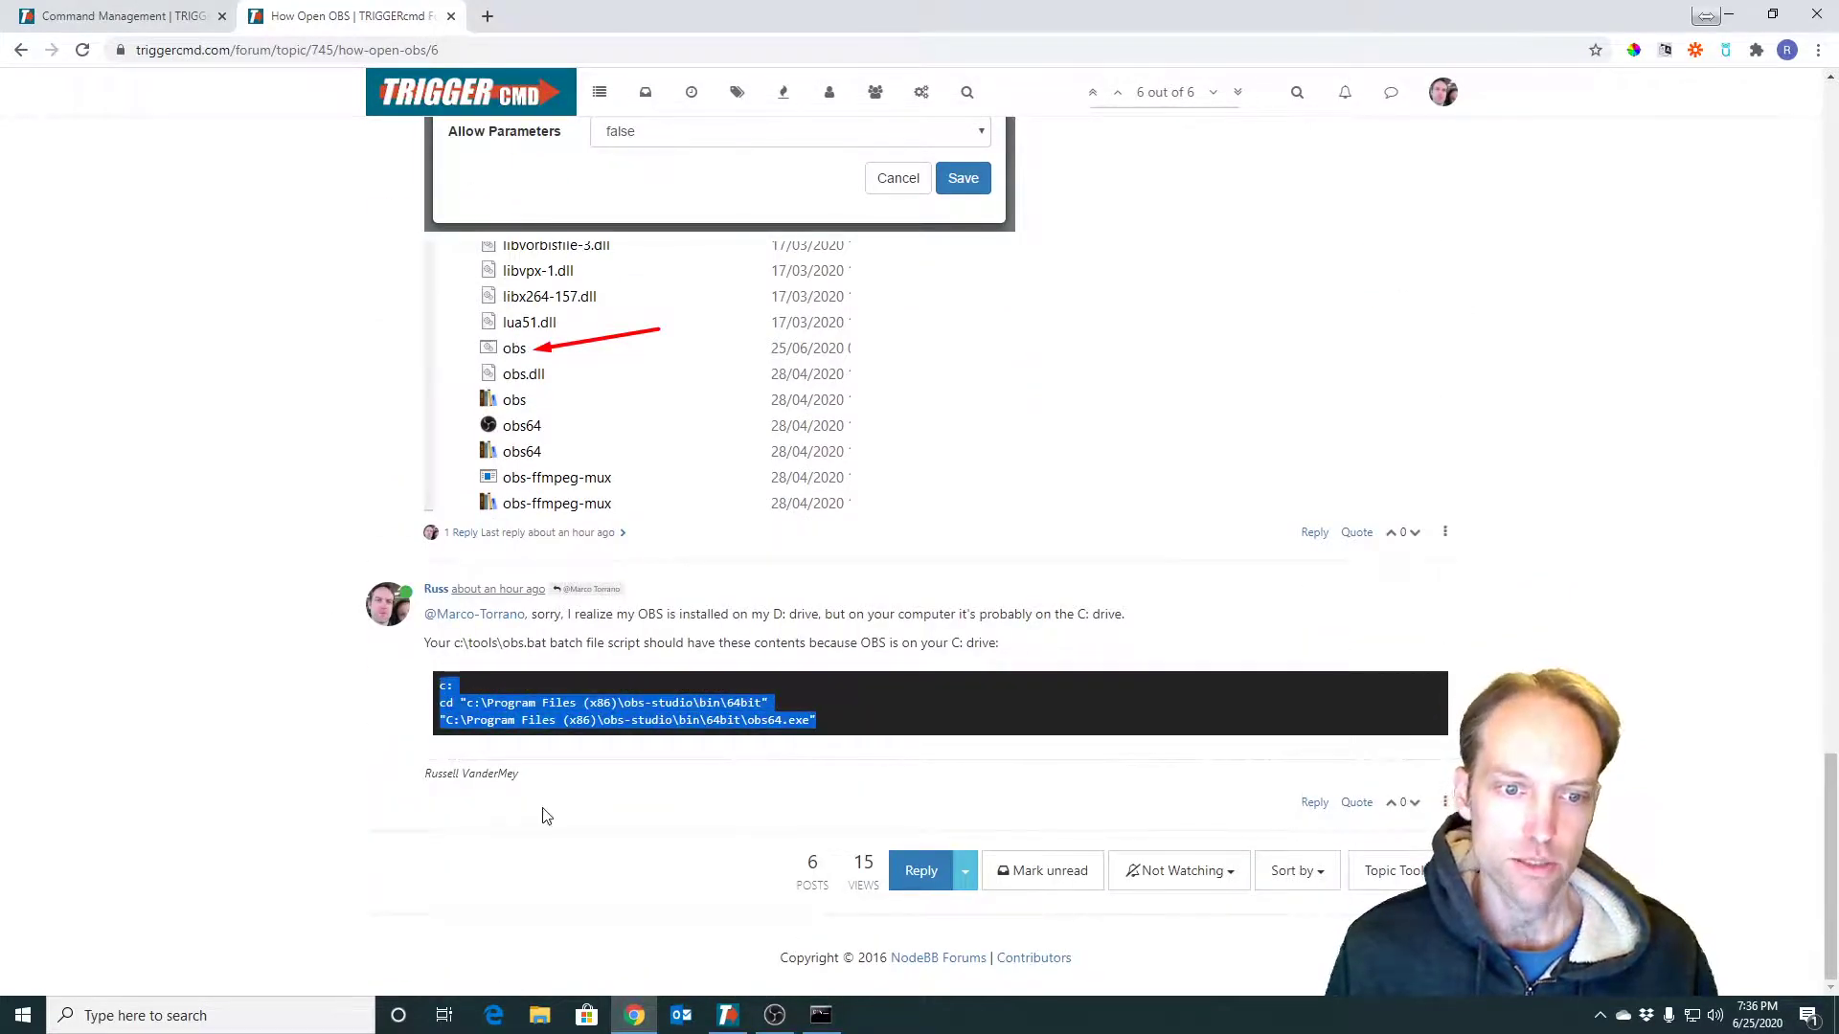
click(616, 810)
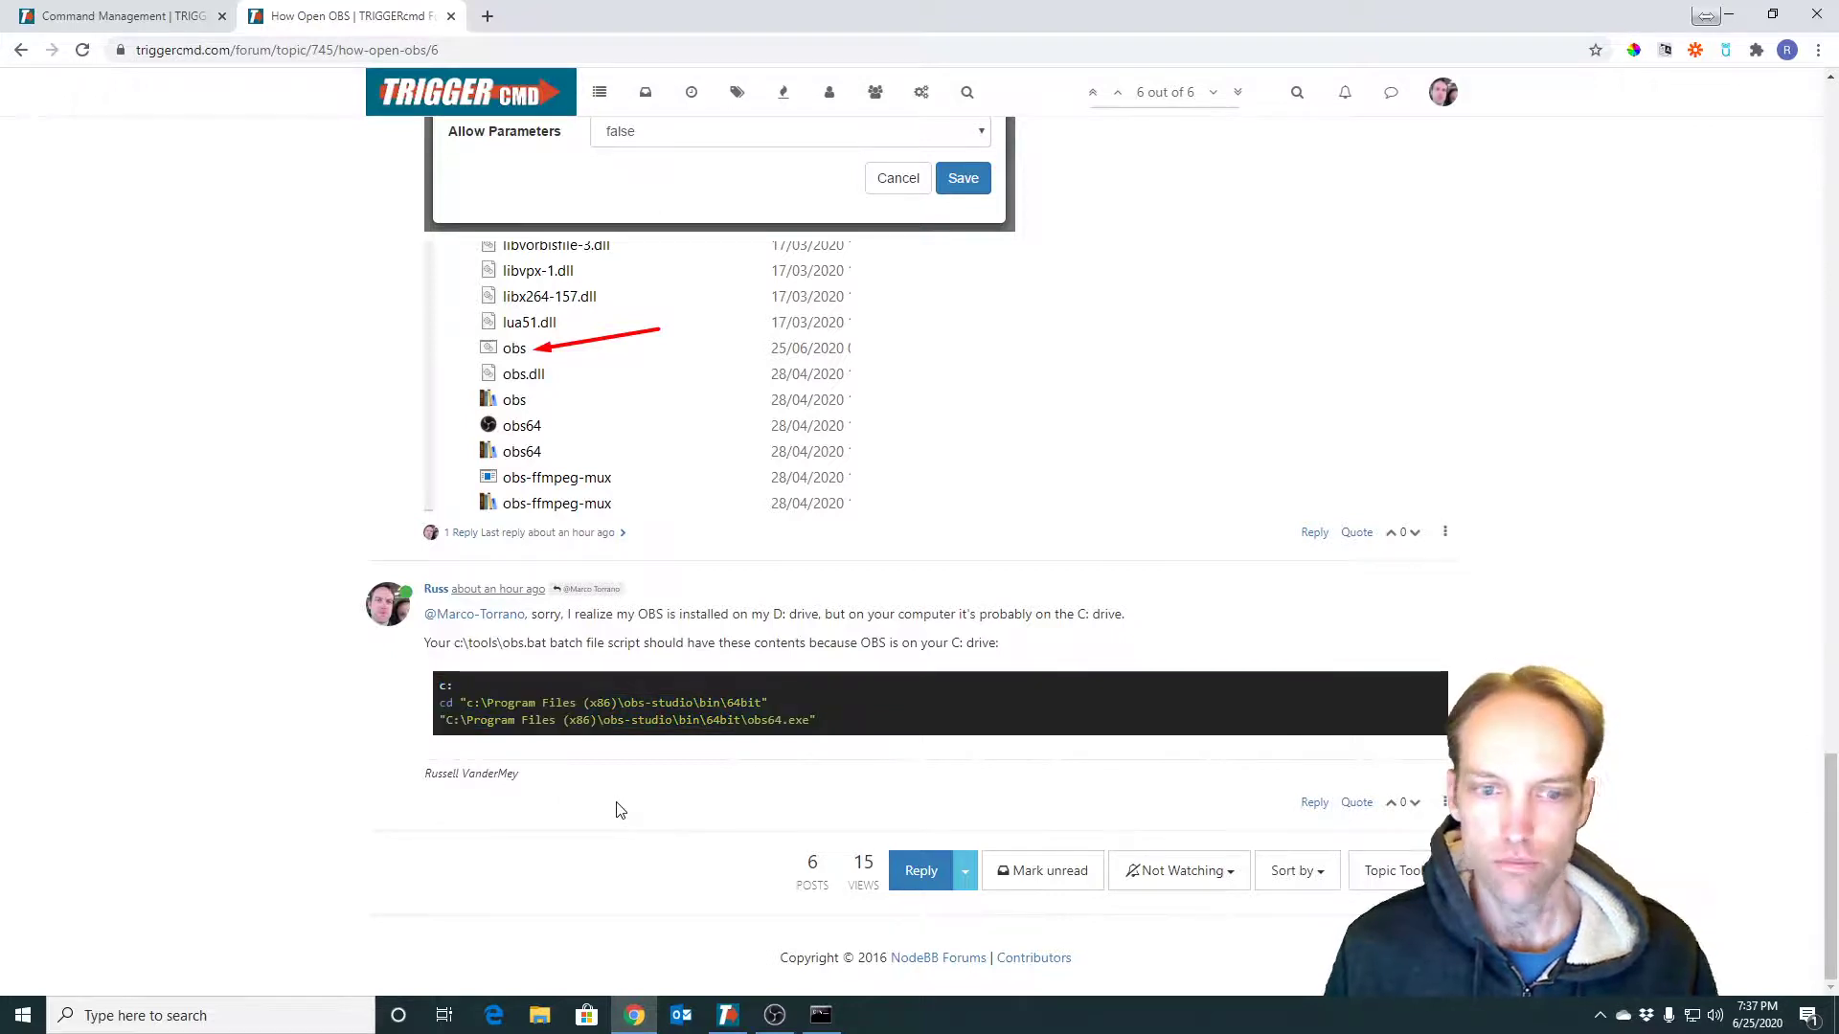
drag(806, 711, 434, 685)
click(632, 728)
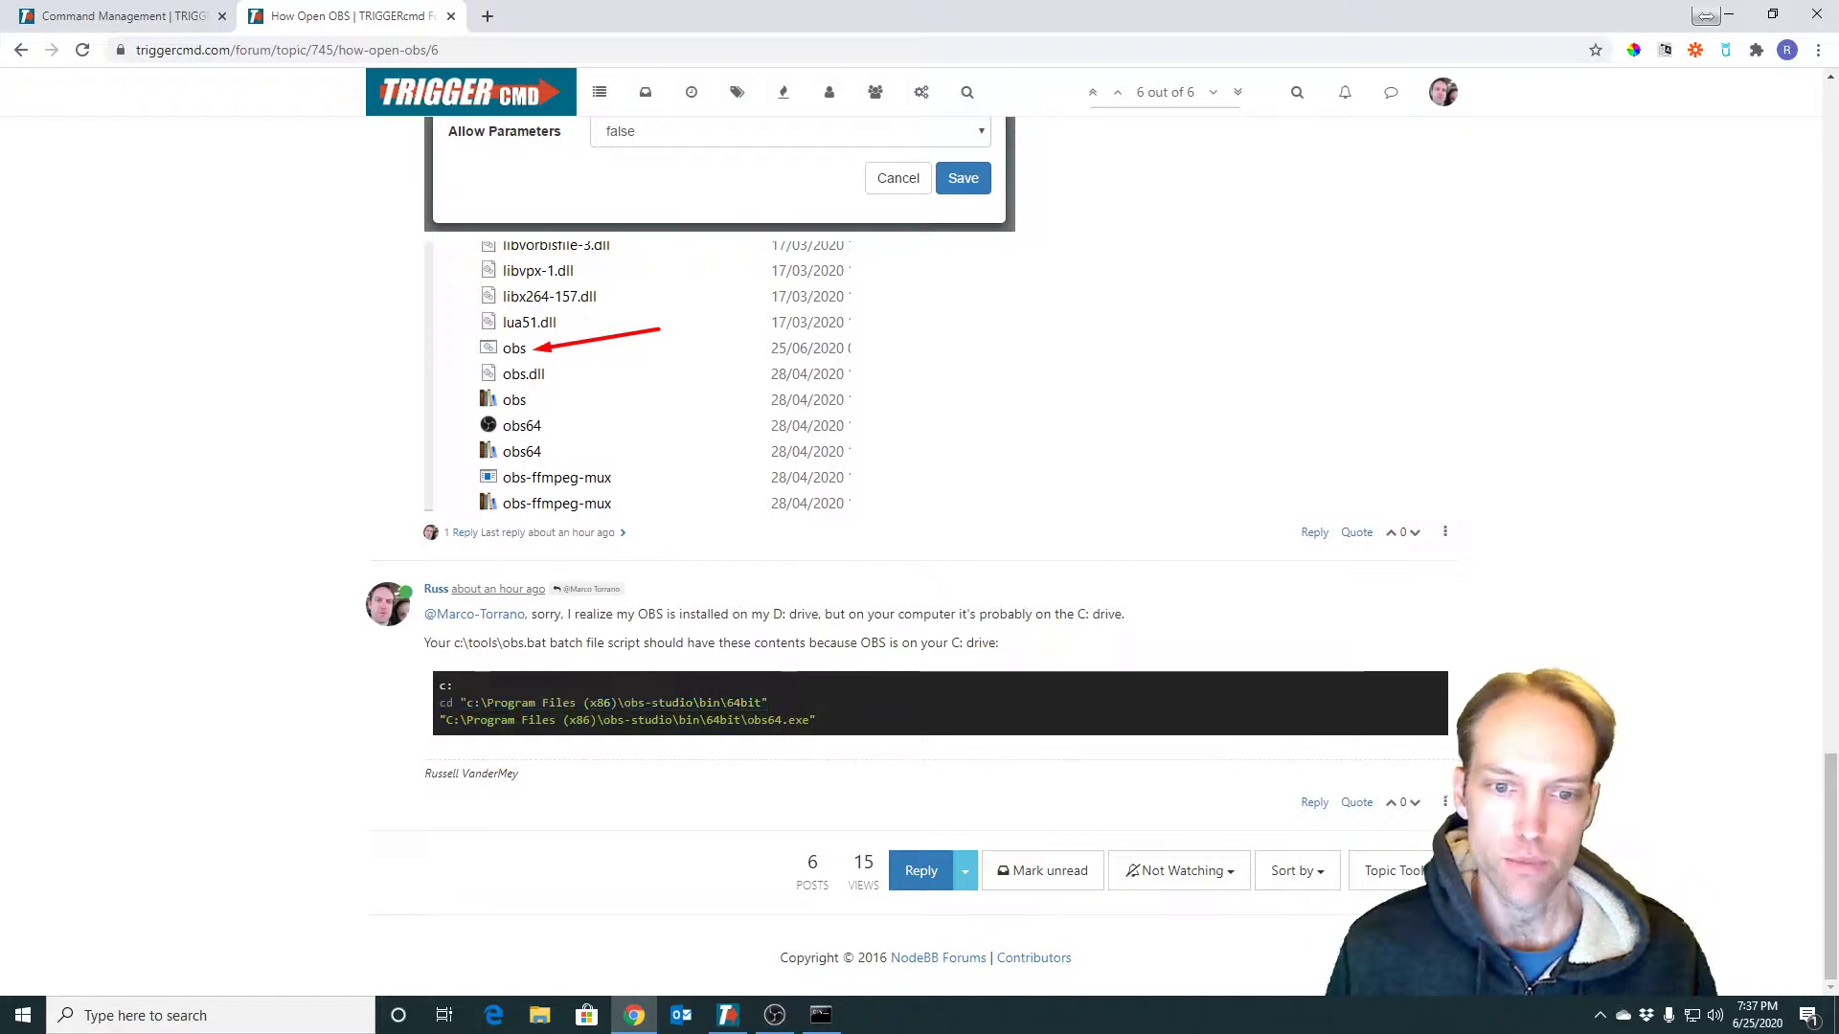